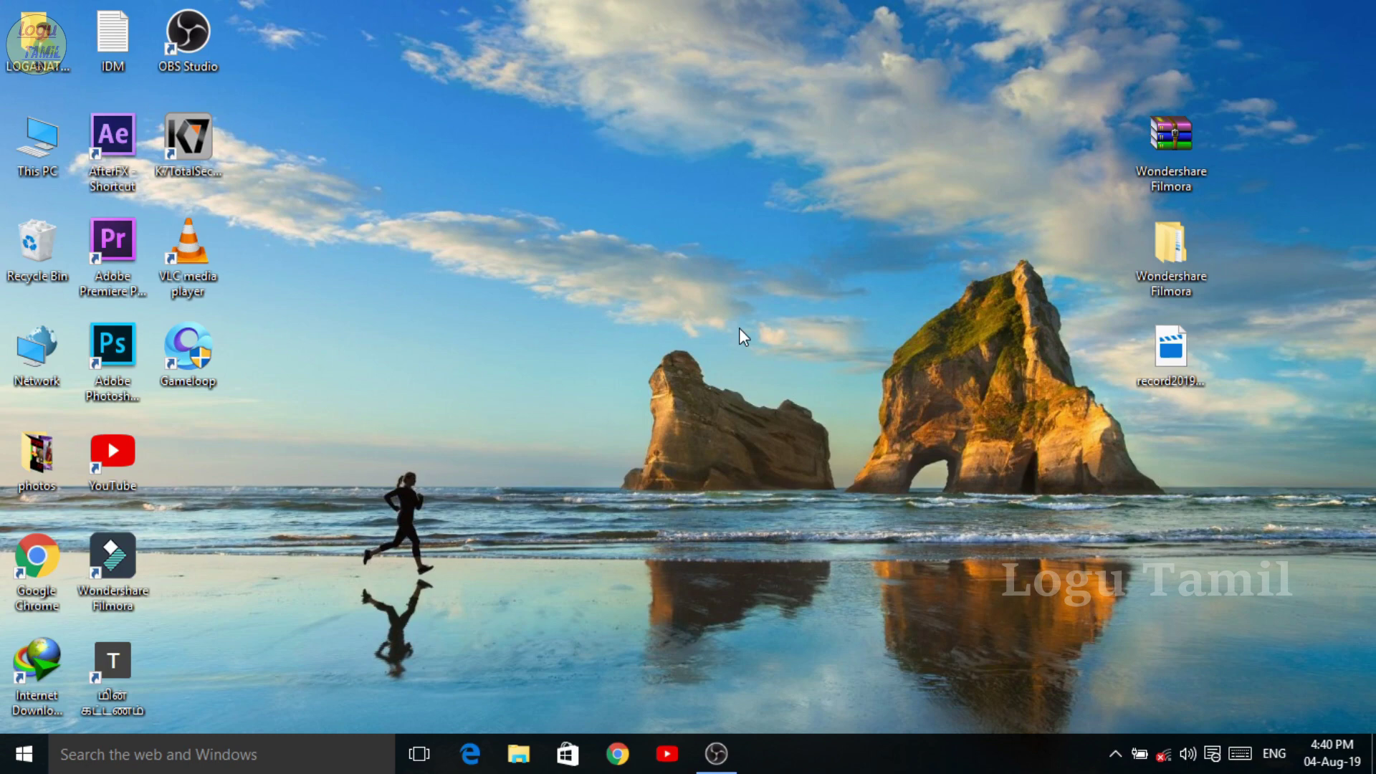
right_click(739, 316)
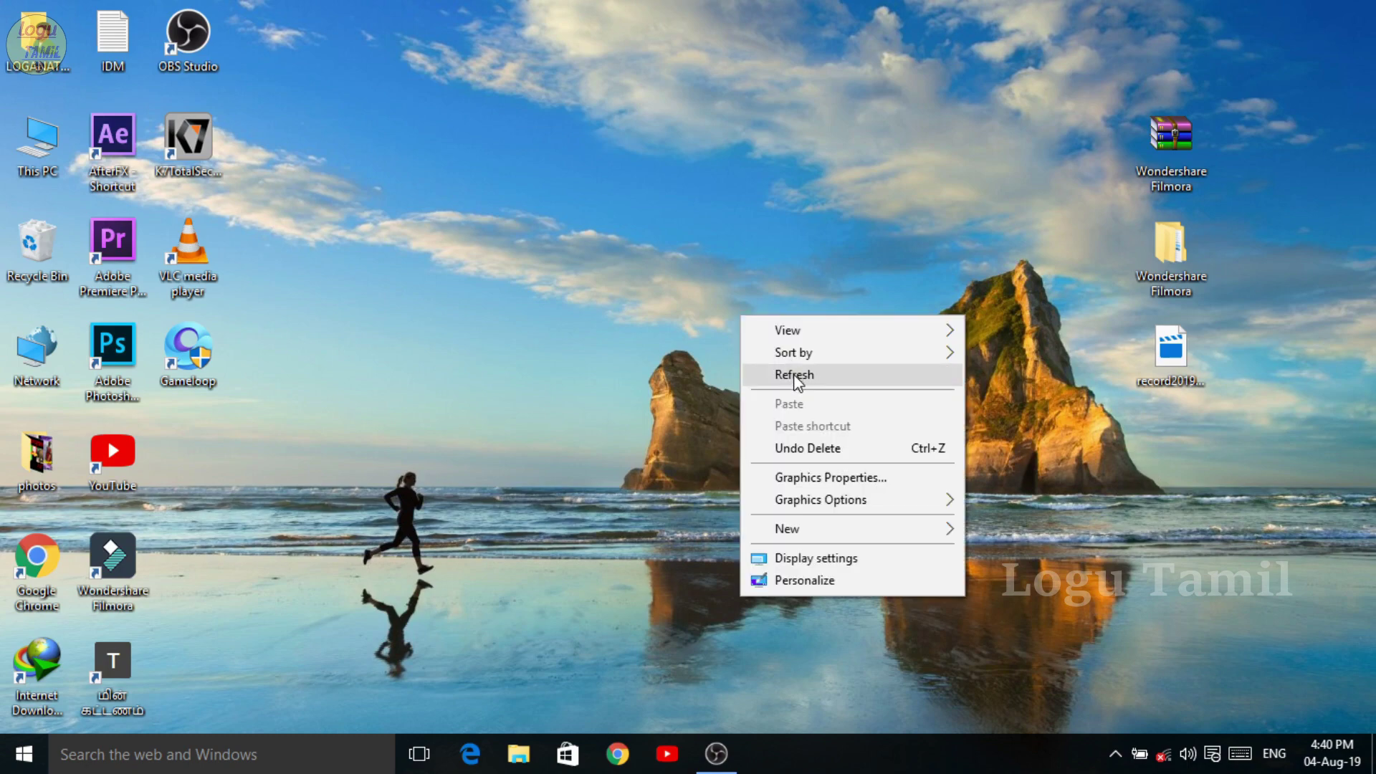
left_click(798, 376)
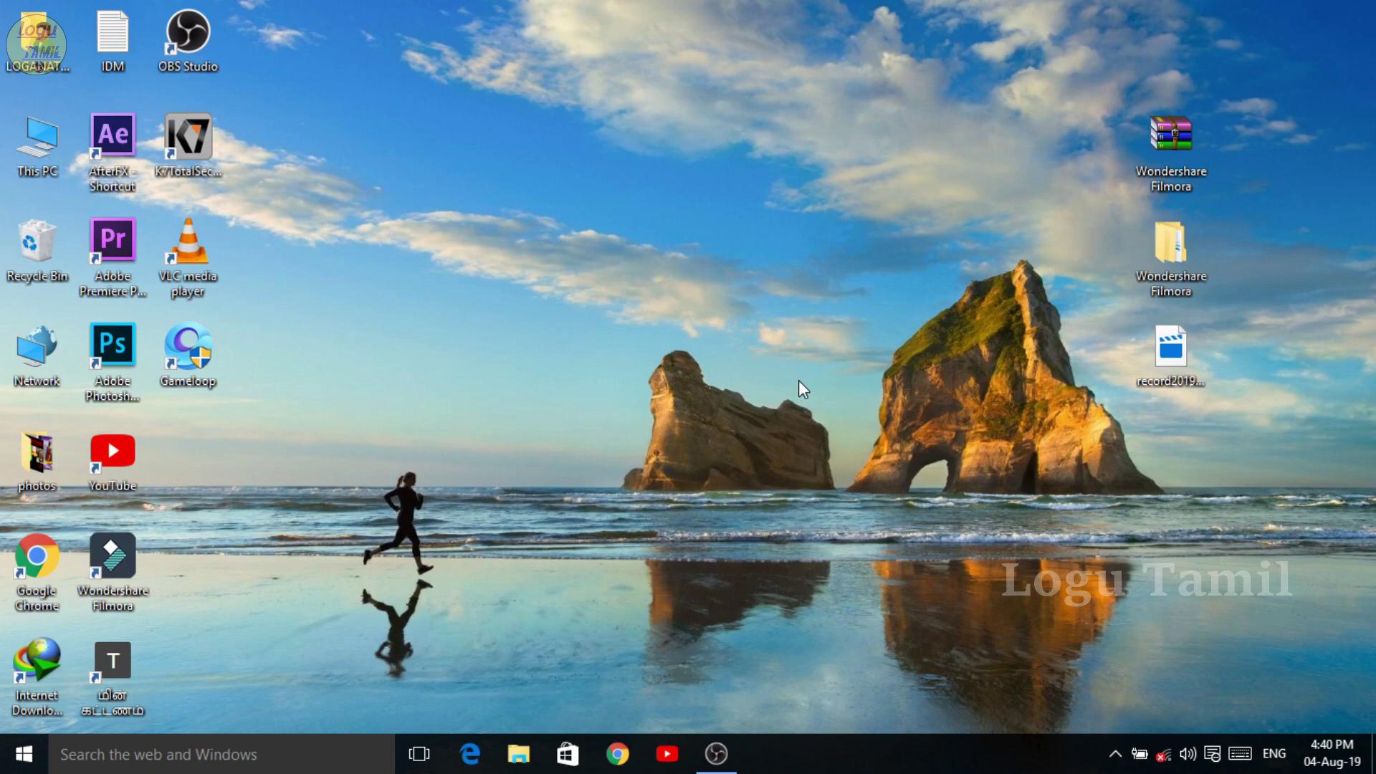
right_click(793, 328)
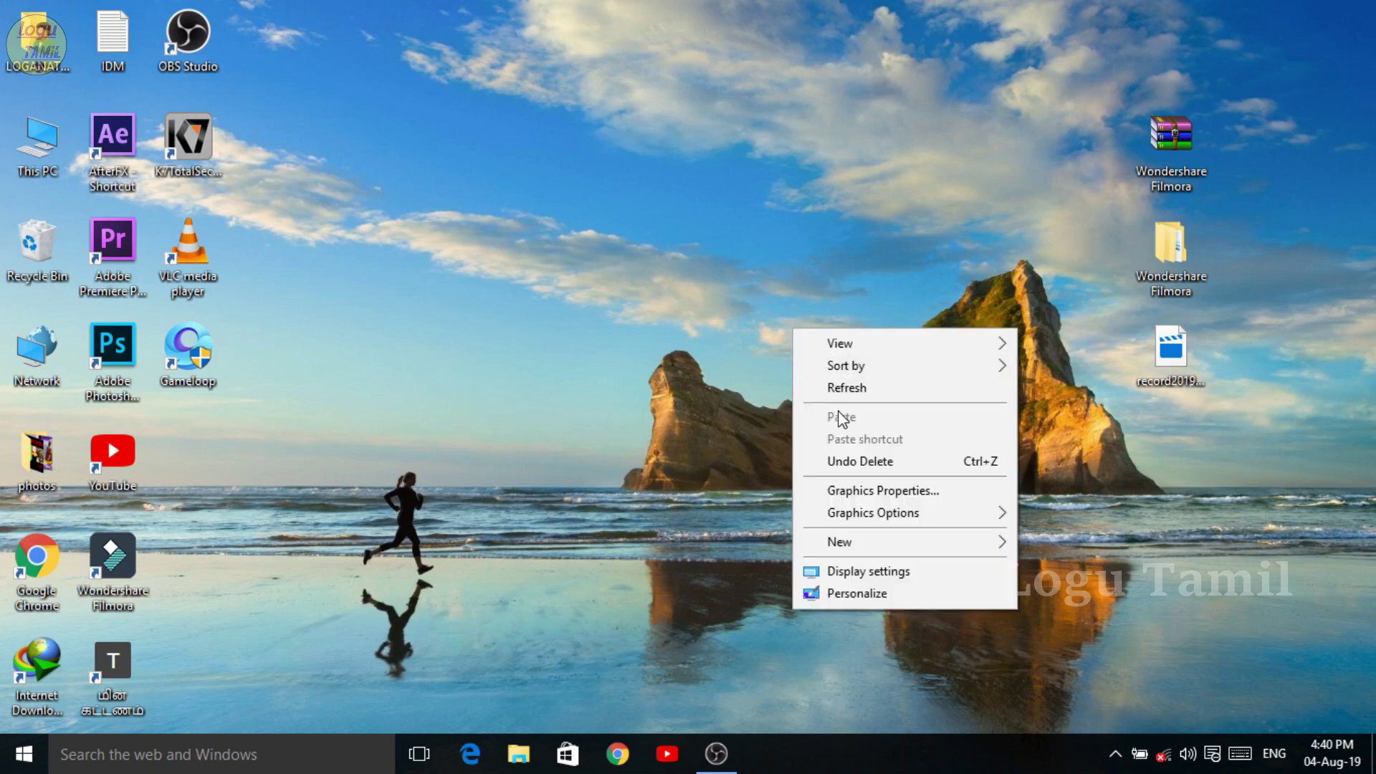
left_click(843, 387)
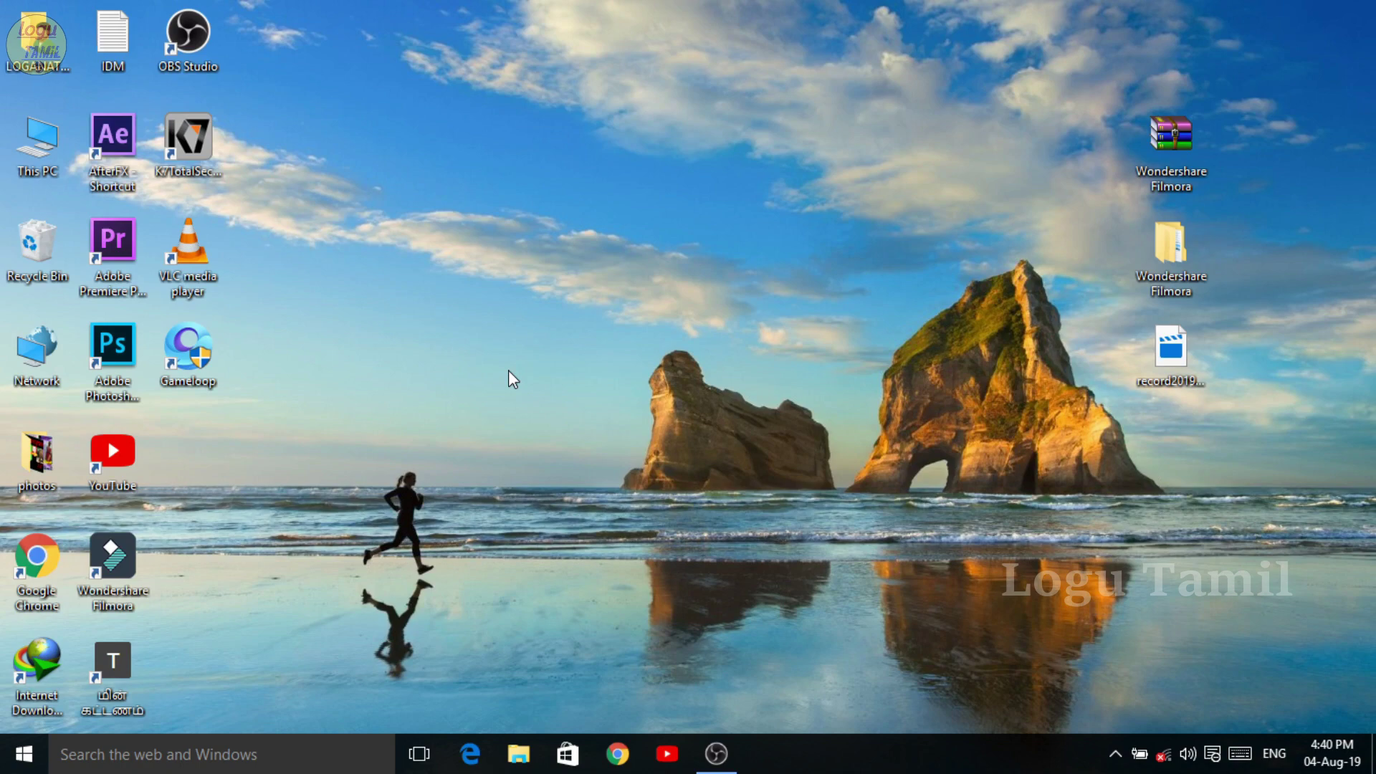
right_click(536, 298)
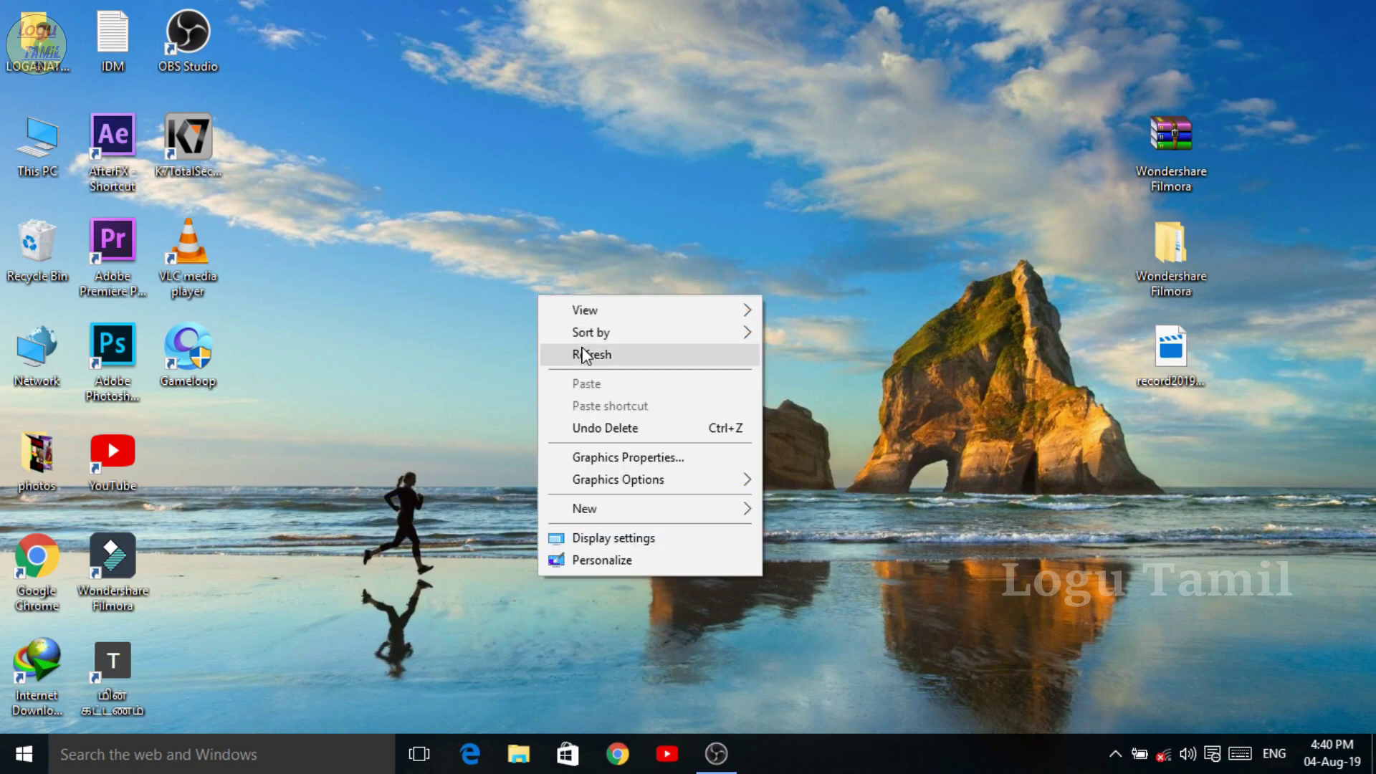
left_click(581, 348)
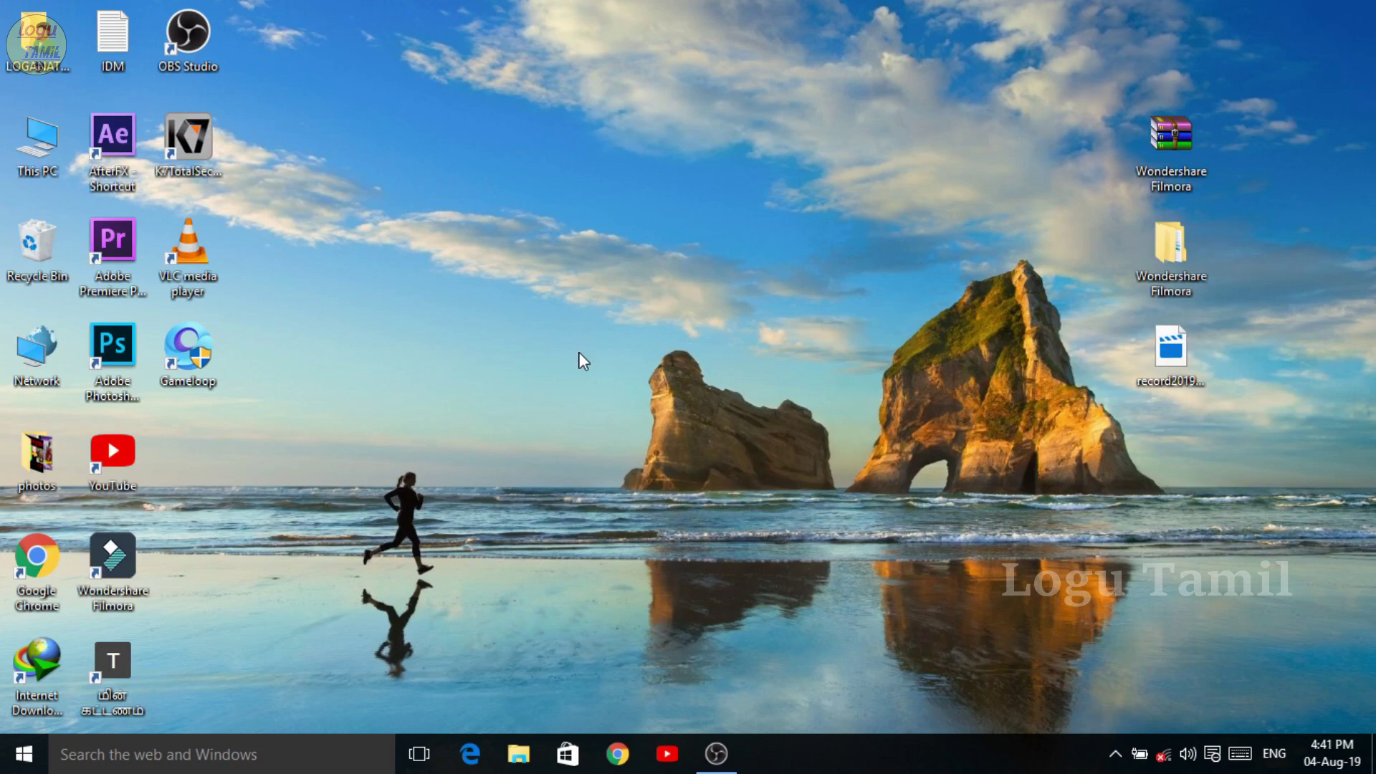
Launch Wondershare Filmora and start a new 16:9 widescreen project in Full Feature Mode, dismissing the connection notice.
left_click(119, 568)
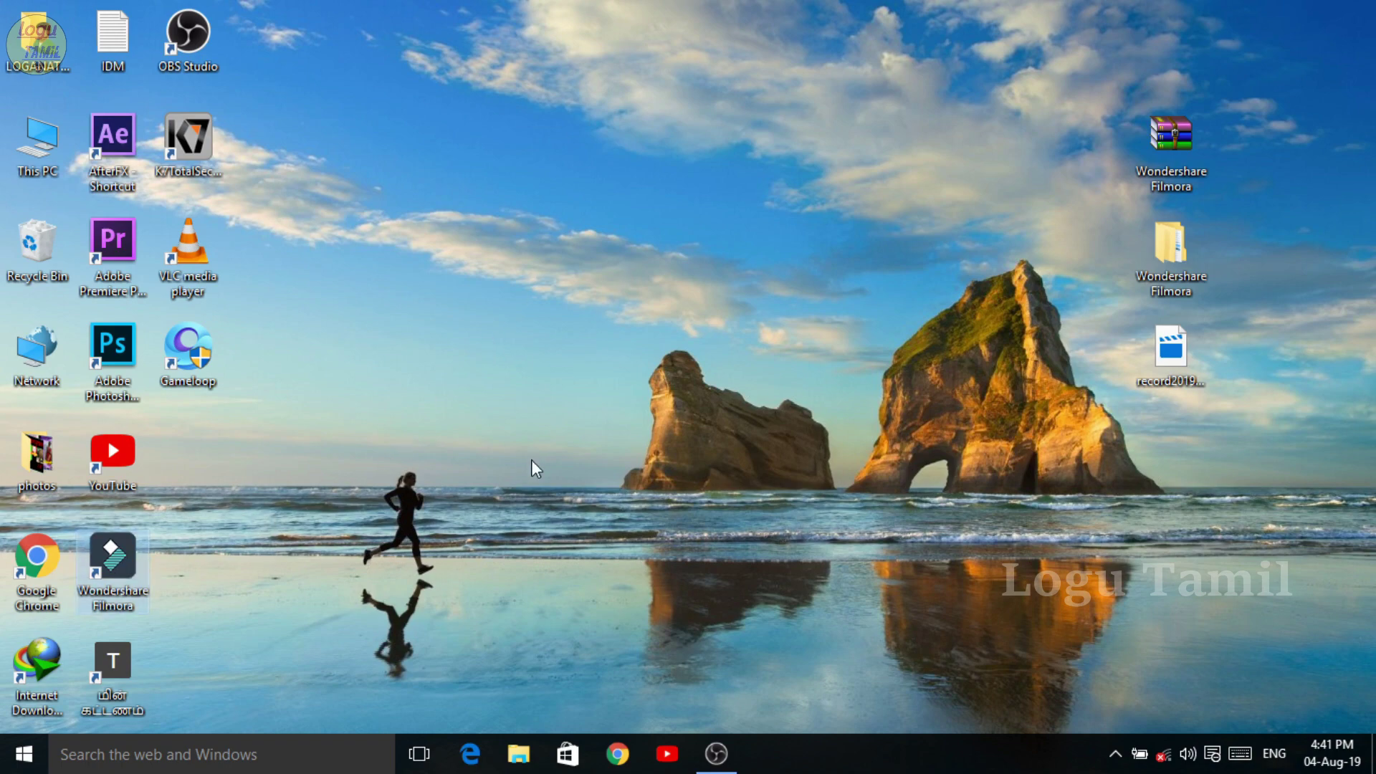
right_click(903, 64)
left_click(956, 125)
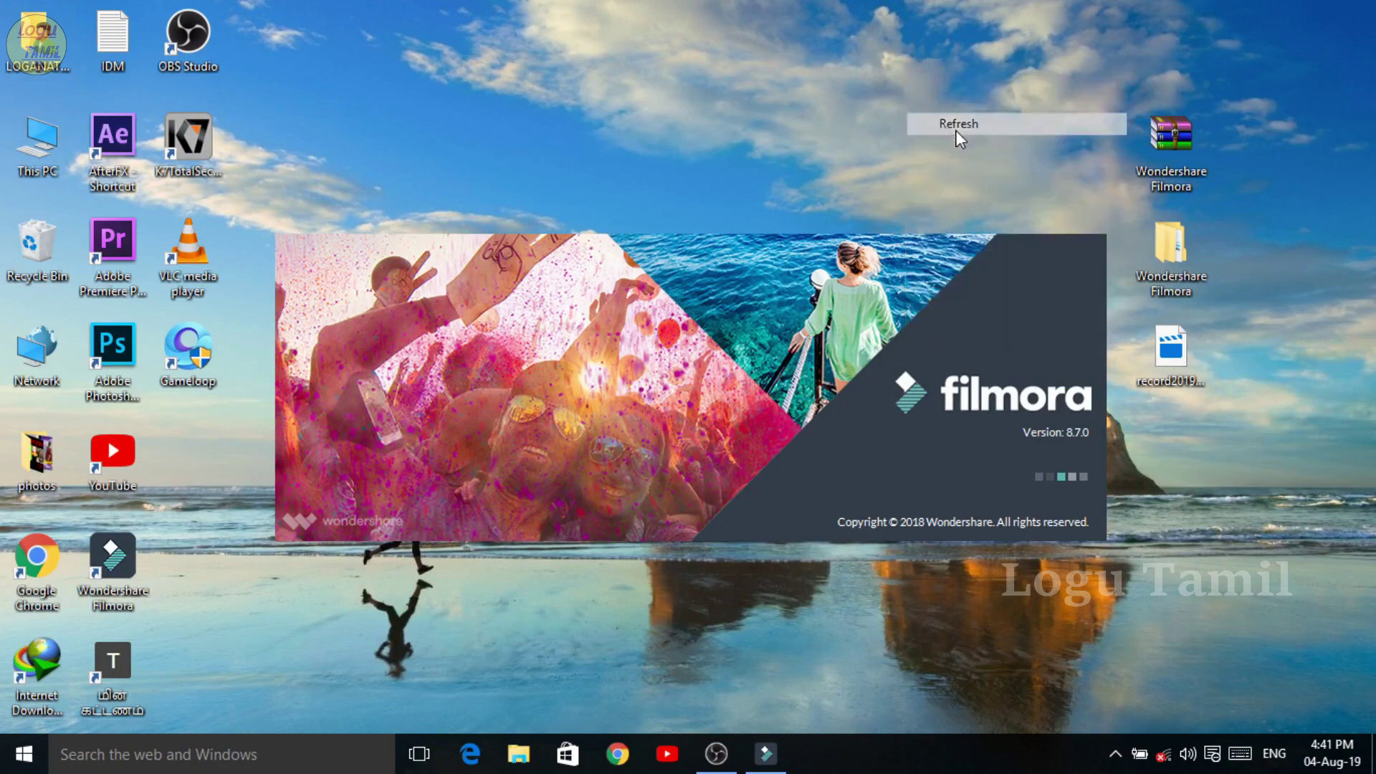
right_click(848, 139)
left_click(883, 195)
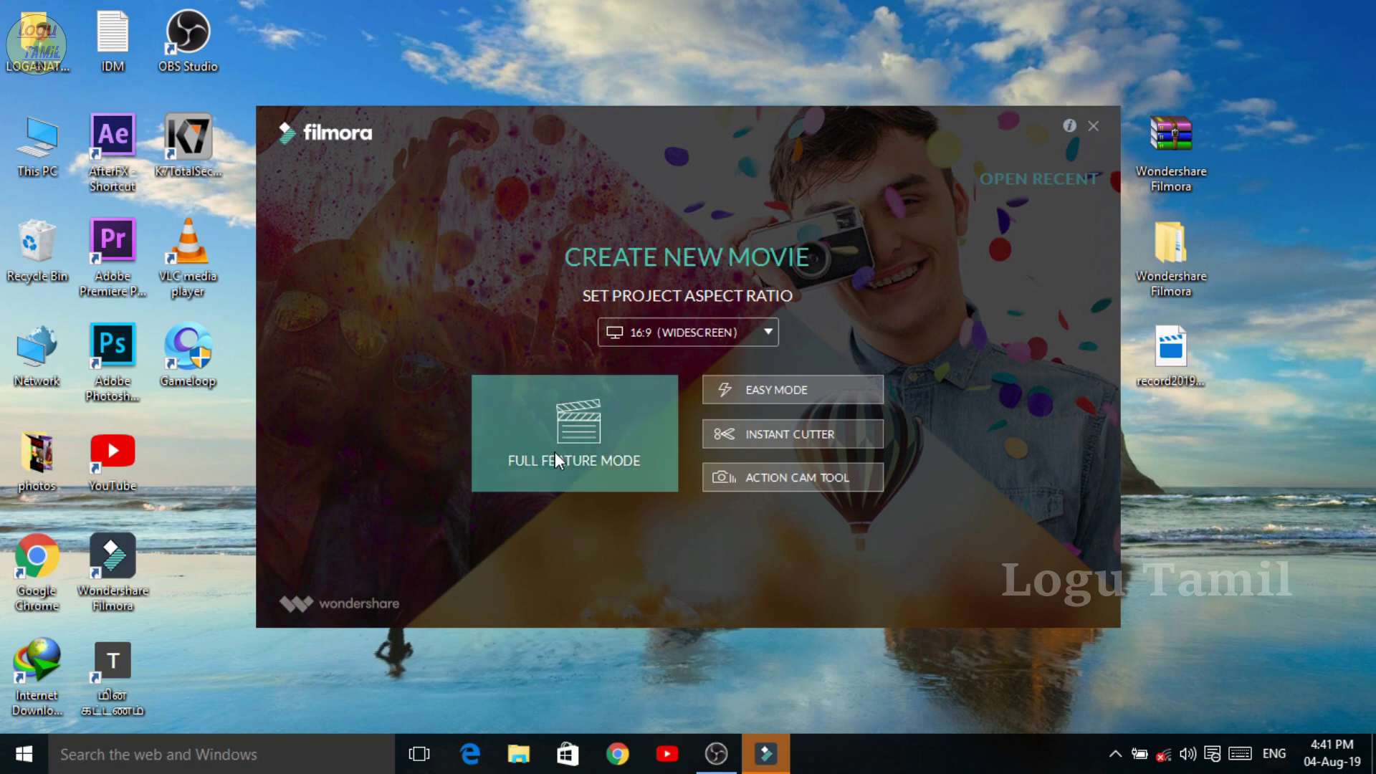
left_click(556, 454)
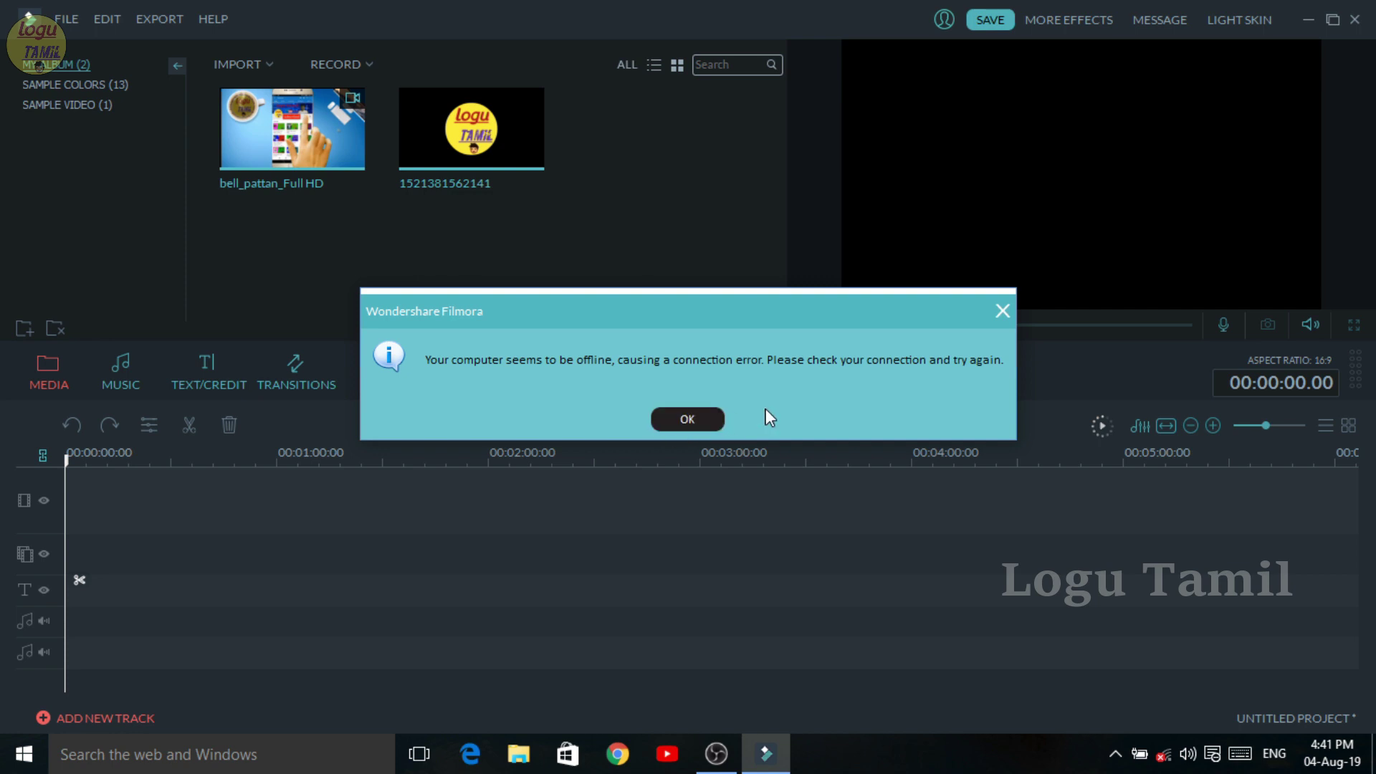
left_click(694, 420)
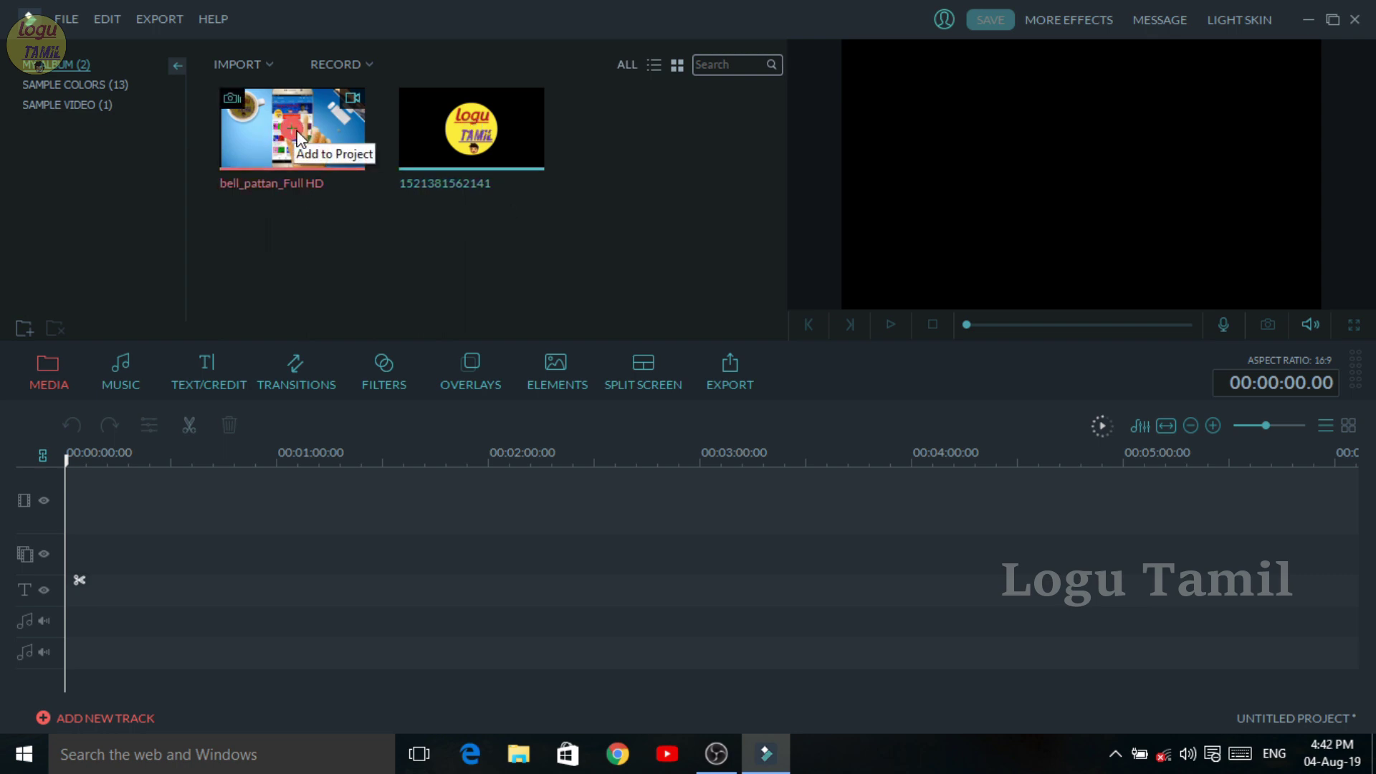
Place the bell_pattan_Full HD clip at the start of the video track, scrub through it, and return the playhead to the beginning.
left_click_drag(159, 468, 94, 507)
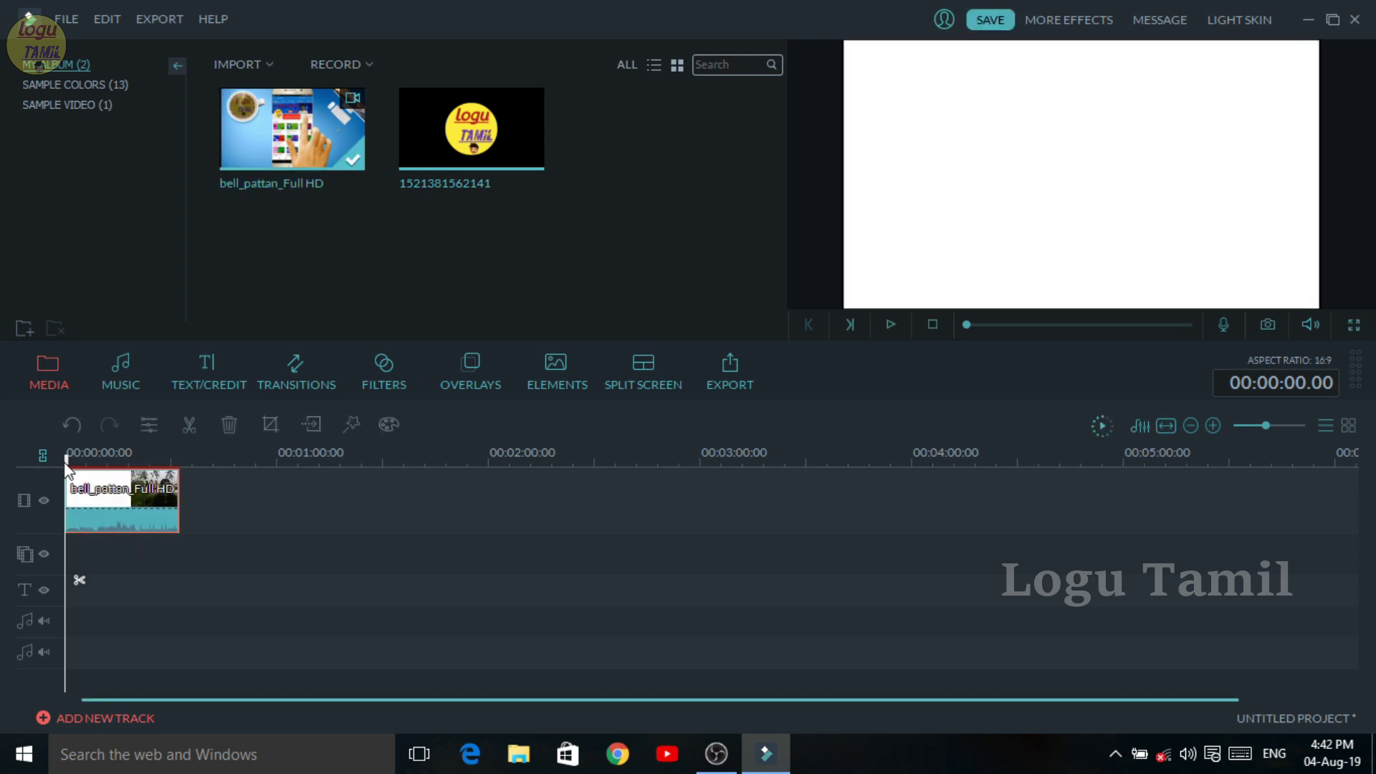
left_click_drag(67, 462, 139, 464)
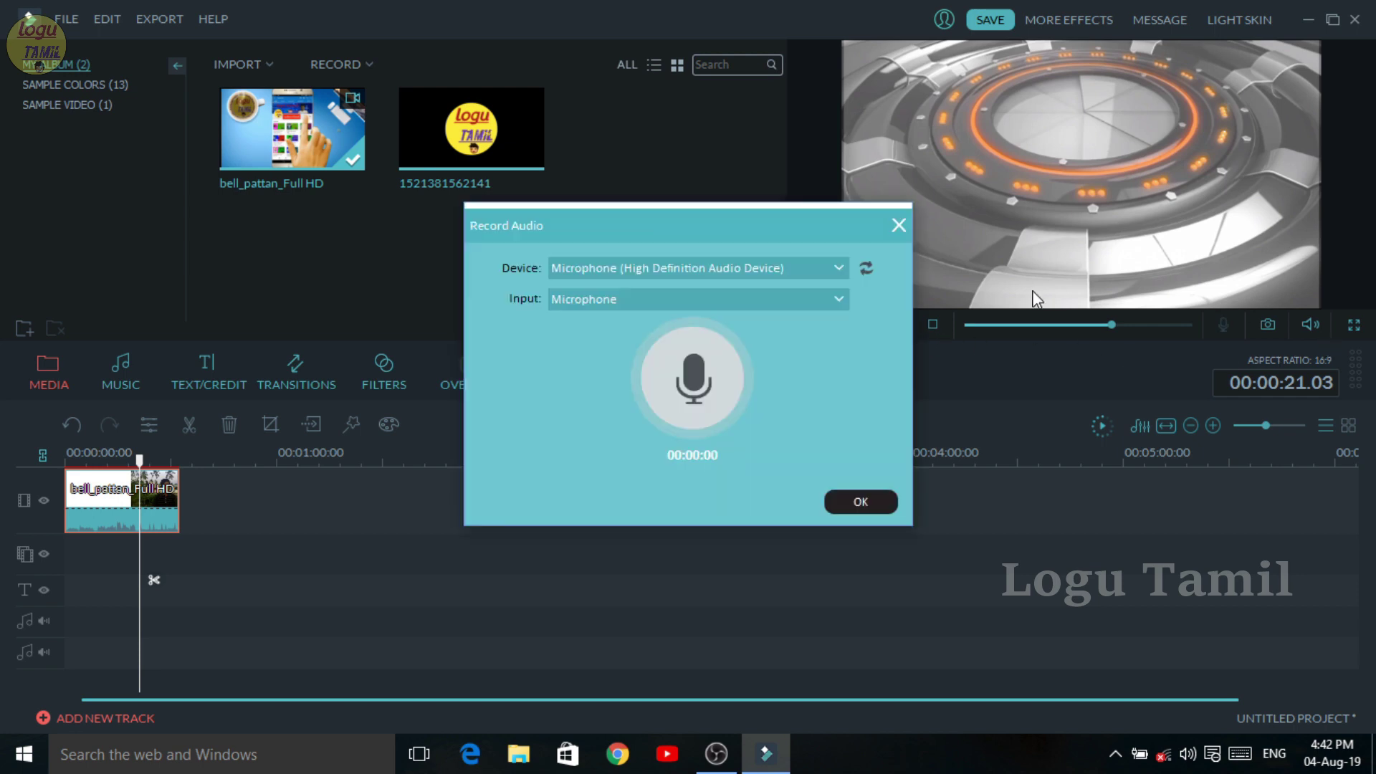
left_click(902, 219)
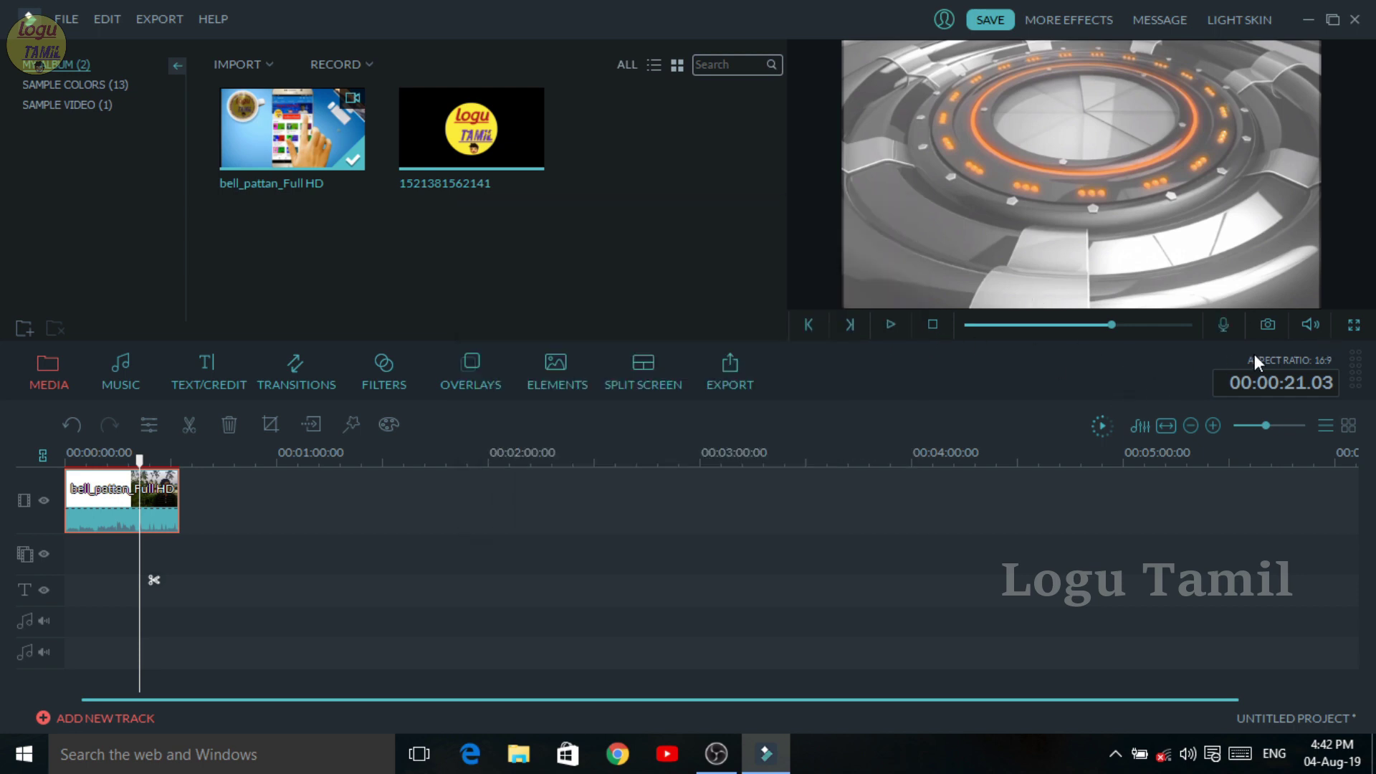
left_click(1308, 325)
left_click_drag(139, 460, 52, 487)
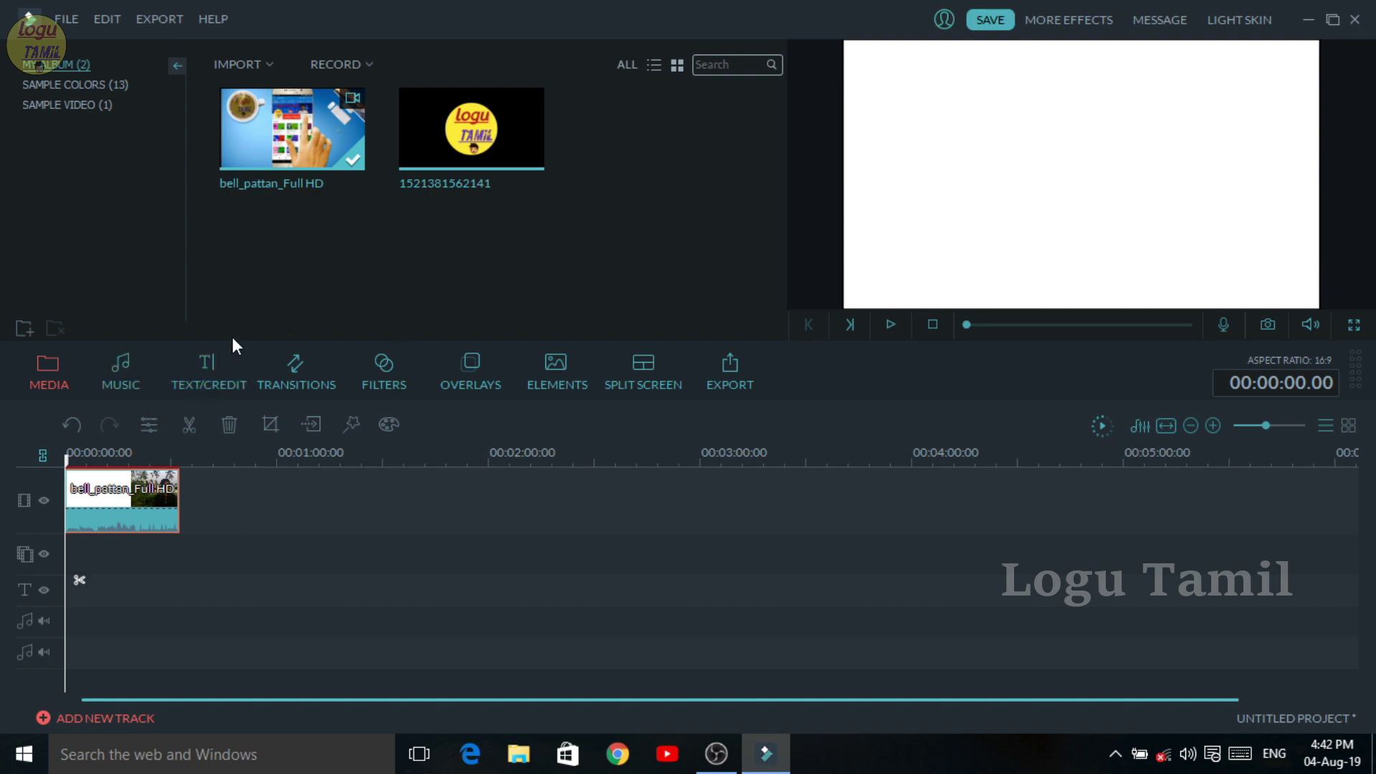
Add the Subtitles 3 template at the start of the text track and extend it to the end of the video clip.
left_click(203, 368)
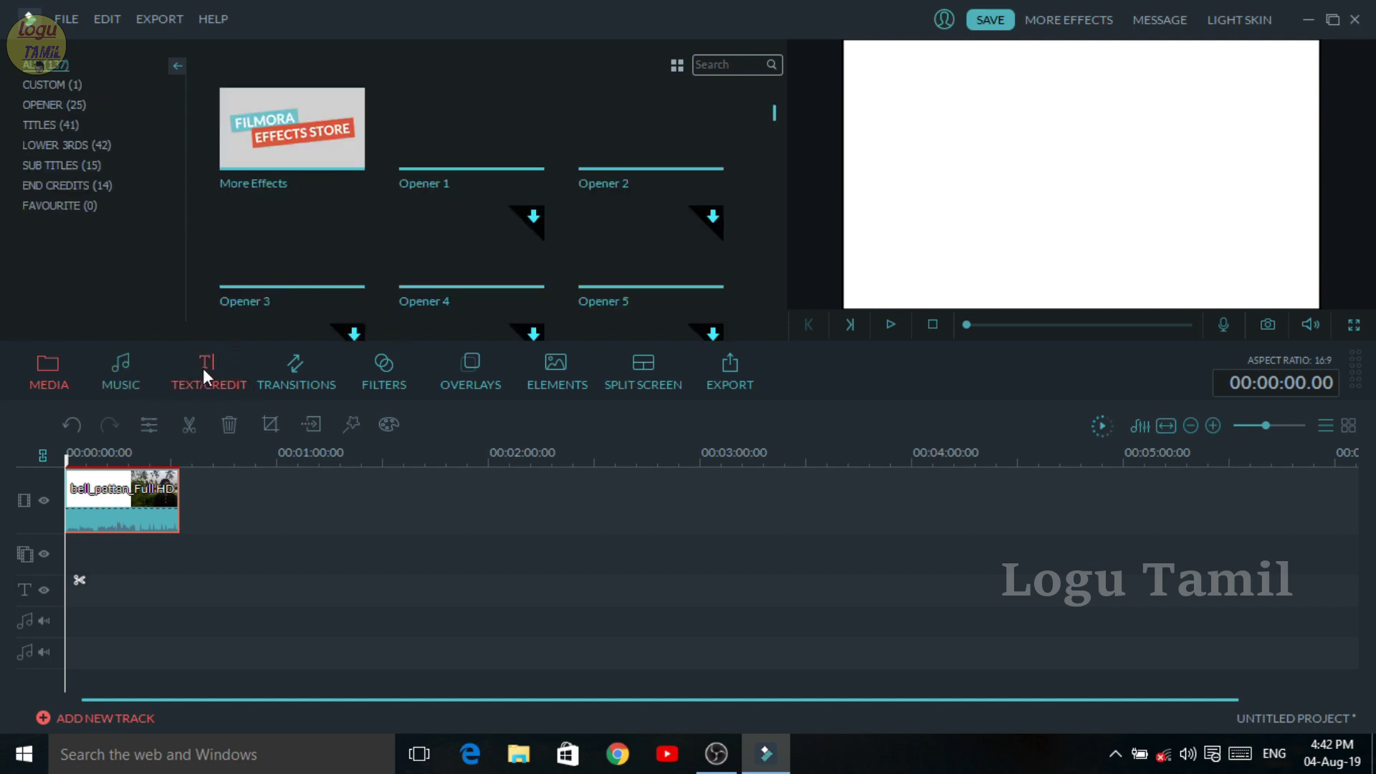
left_click(76, 163)
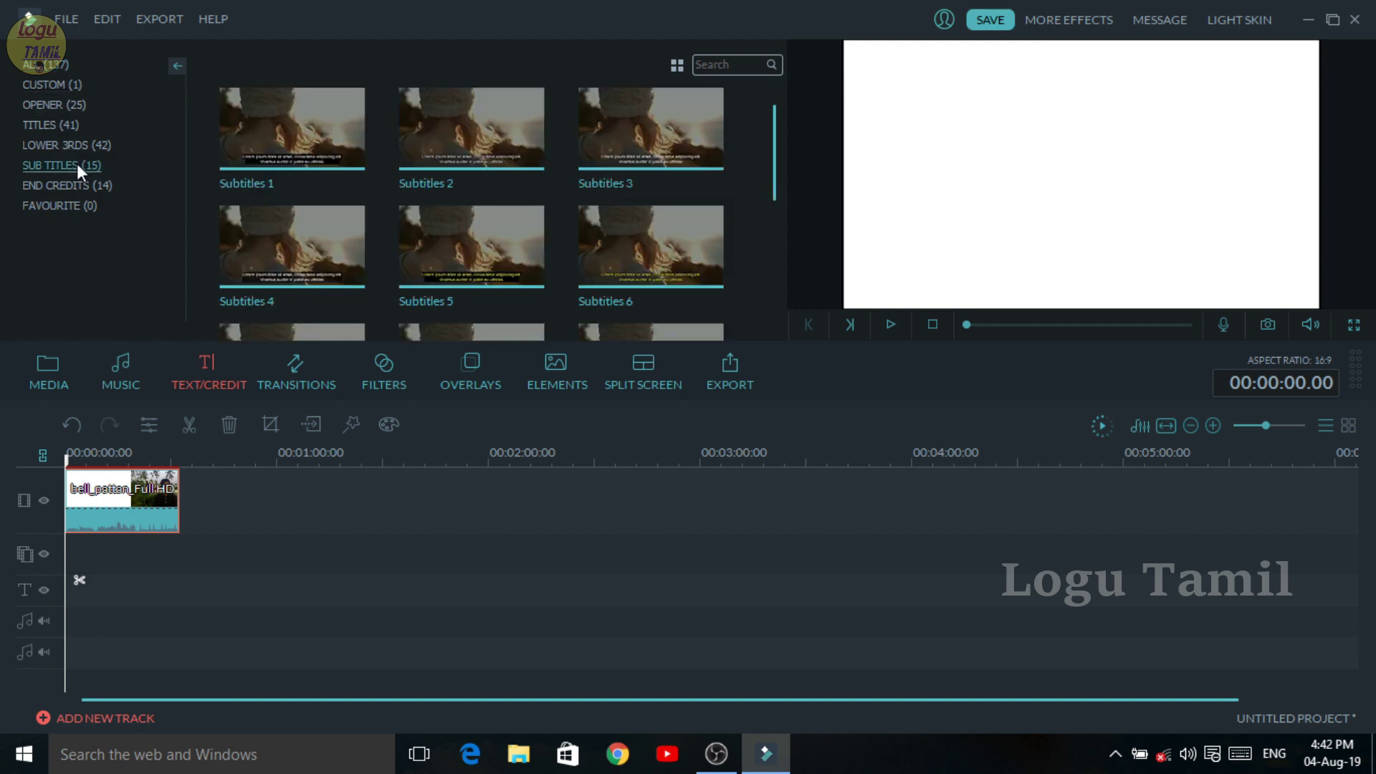
scroll(414, 152, "down", 5)
scroll(398, 273, "up", 5)
left_click(651, 131)
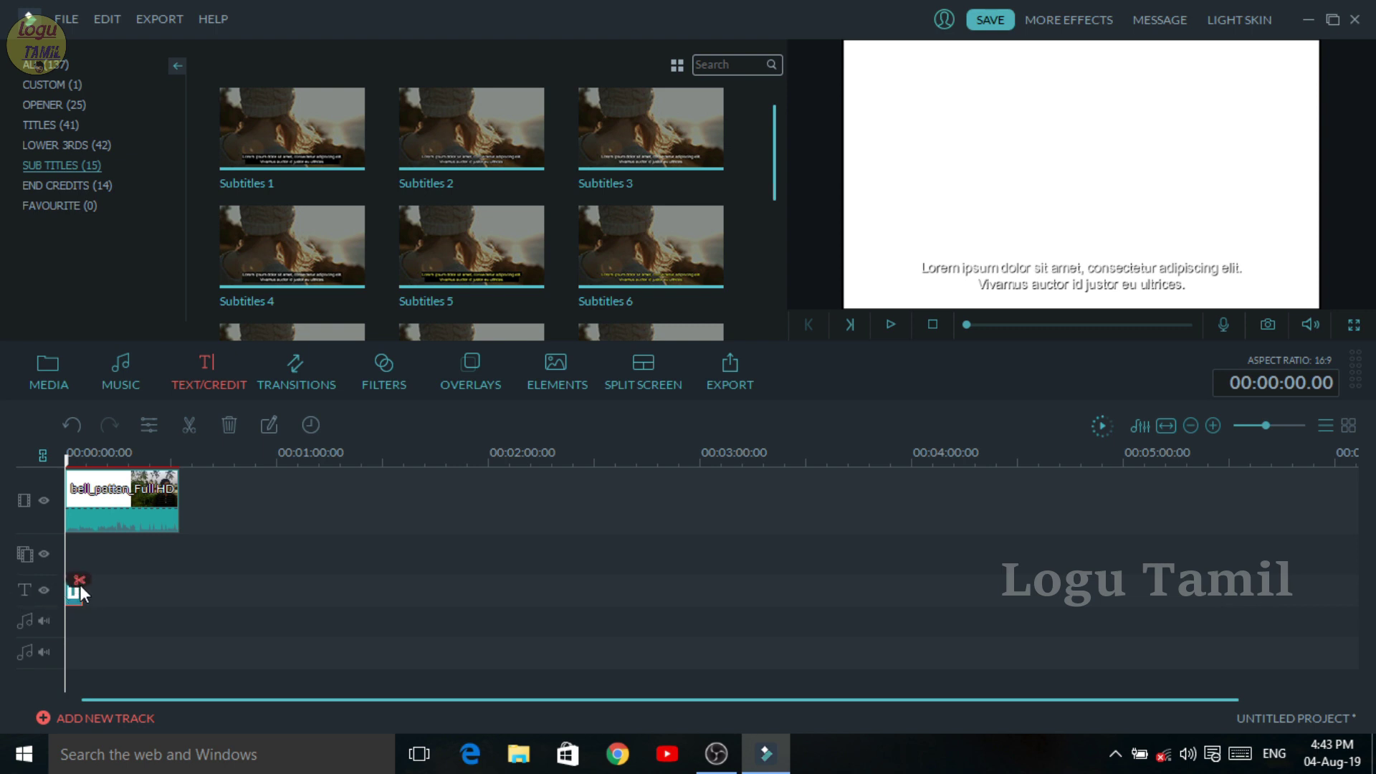
left_click_drag(82, 592, 172, 582)
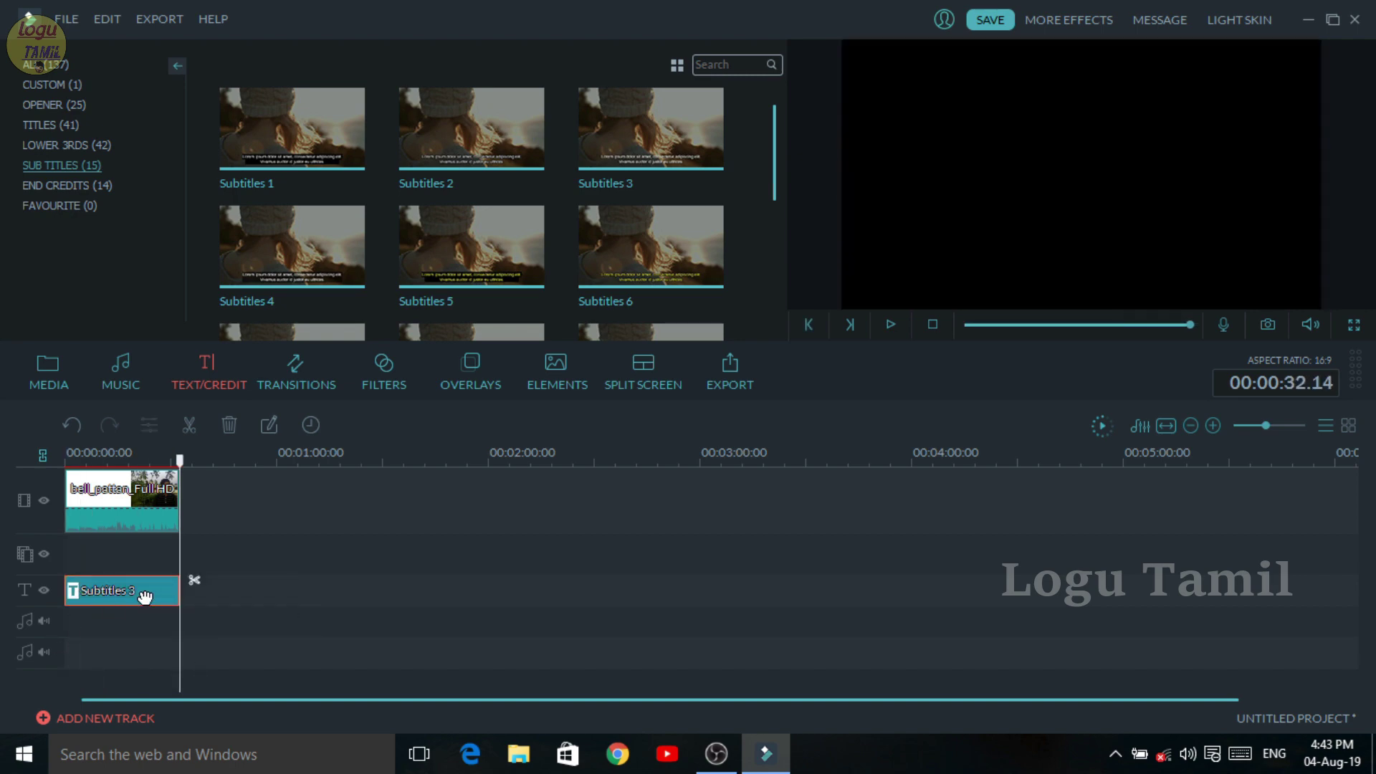
Move the playhead to about 00:00:14.21, open the Subtitles 3 clip for editing, and erase its entire first line of placeholder text.
left_click_drag(179, 461, 117, 458)
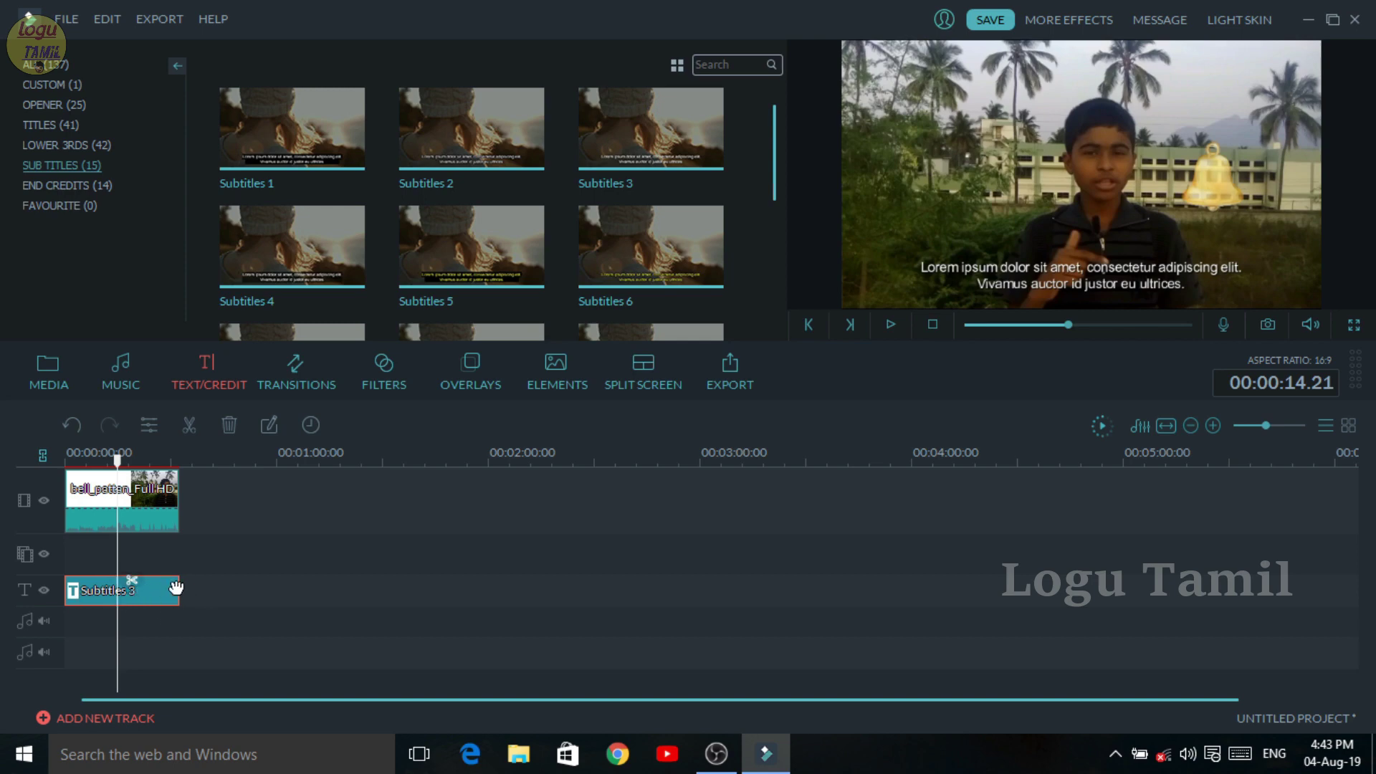
right_click(139, 587)
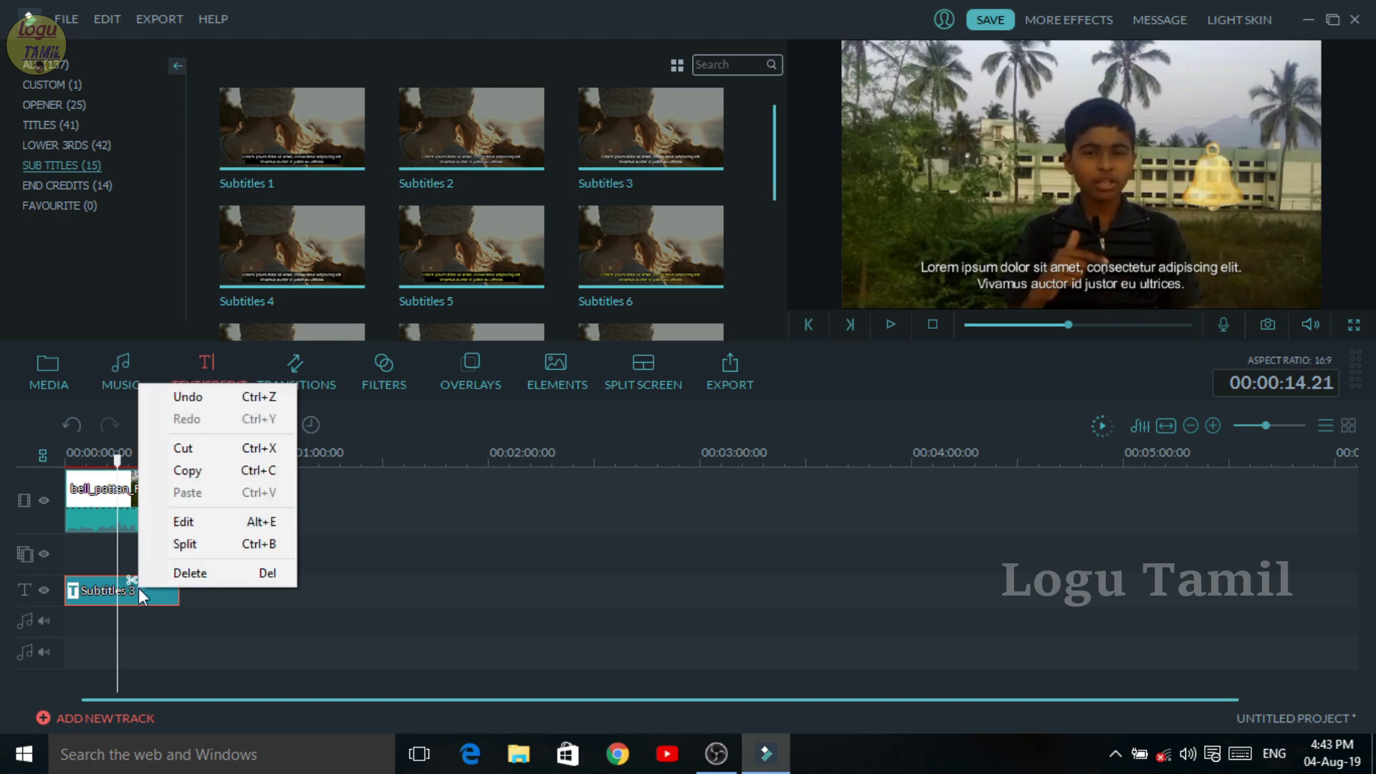
left_click(207, 528)
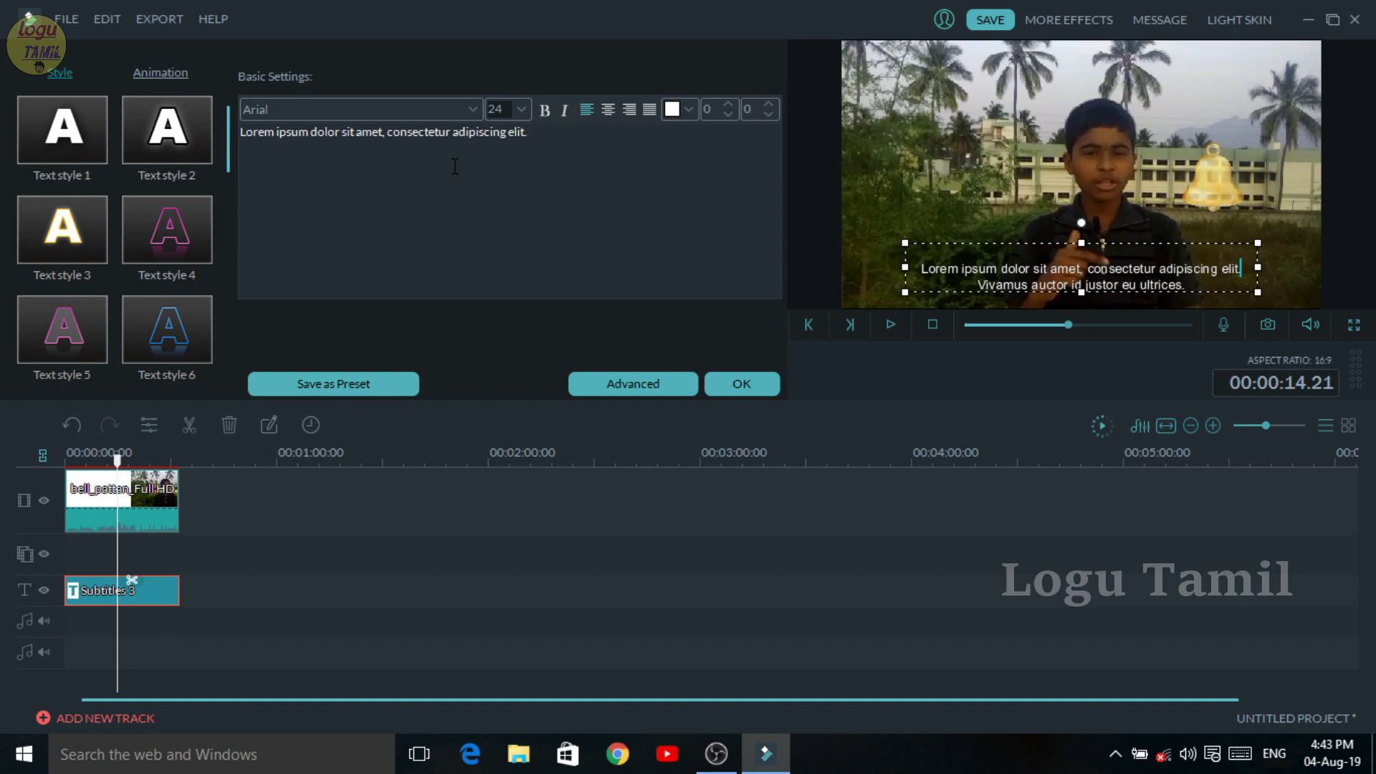
key("BackSpace")
key("BackSpace")
key("BackSpace")
key("BackSpace")
key("BackSpace")
key("BackSpace")
key("BackSpace")
key("BackSpace")
key("BackSpace")
key("BackSpace")
key("BackSpace")
key("BackSpace")
key("BackSpace")
key("BackSpace")
key("BackSpace")
key("BackSpace")
key("BackSpace")
key("BackSpace")
key("BackSpace")
key("BackSpace")
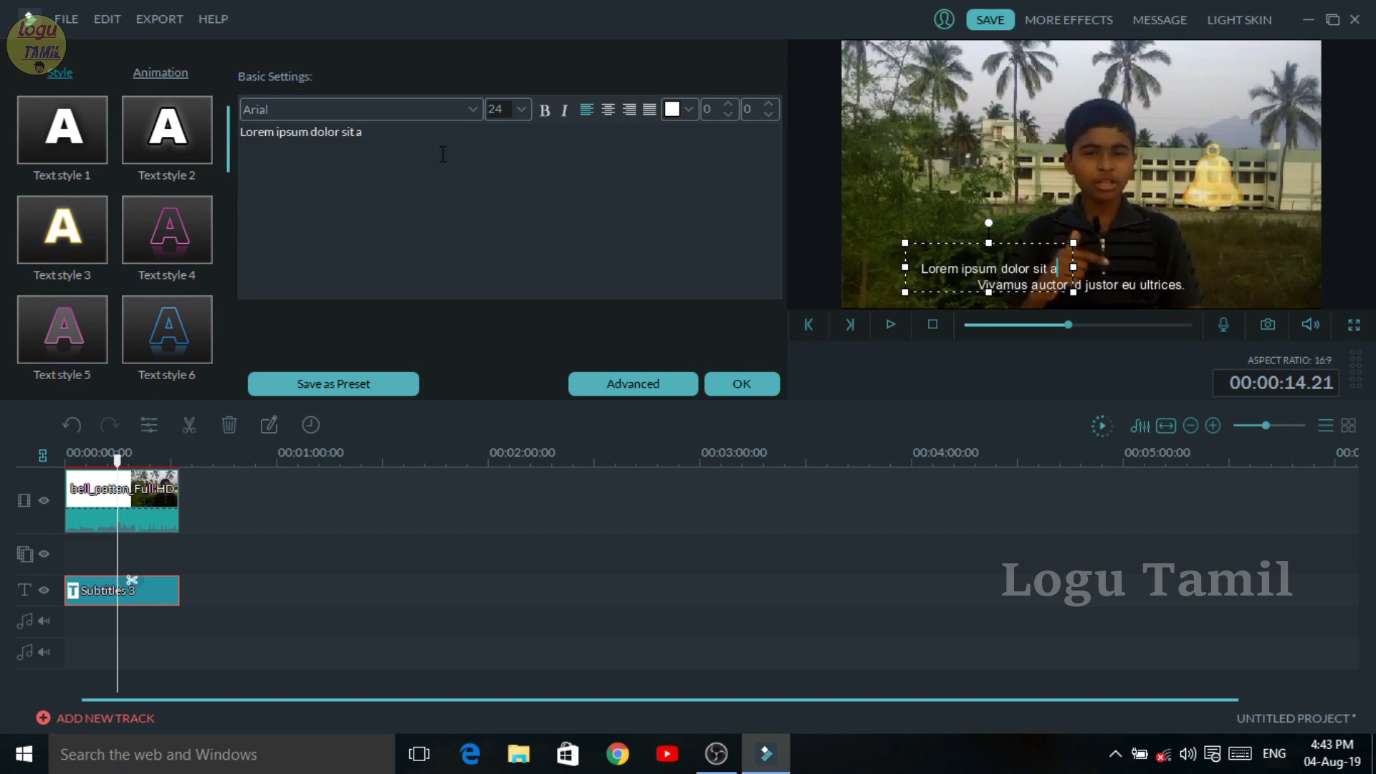
key("BackSpace")
key("BackSpace")
key("BackSpace")
key("BackSpace")
key("BackSpace")
key("BackSpace")
key("BackSpace")
key("BackSpace")
key("BackSpace")
key("BackSpace")
key("BackSpace")
key("BackSpace")
key("BackSpace")
key("BackSpace")
key("BackSpace")
key("BackSpace")
key("BackSpace")
key("BackSpace")
key("BackSpace")
key("BackSpace")
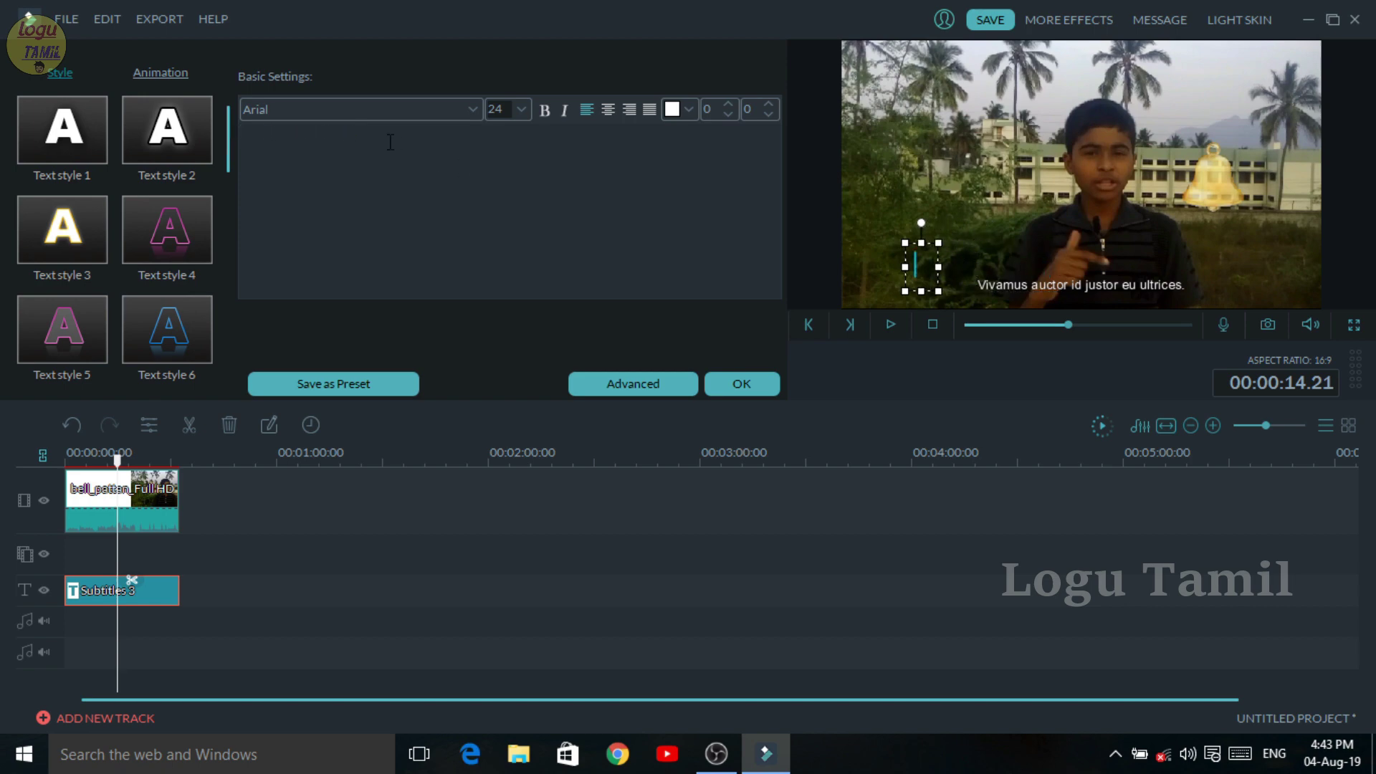
Replace the second placeholder line of the subtitle with "Logu Tamil".
left_click(980, 283)
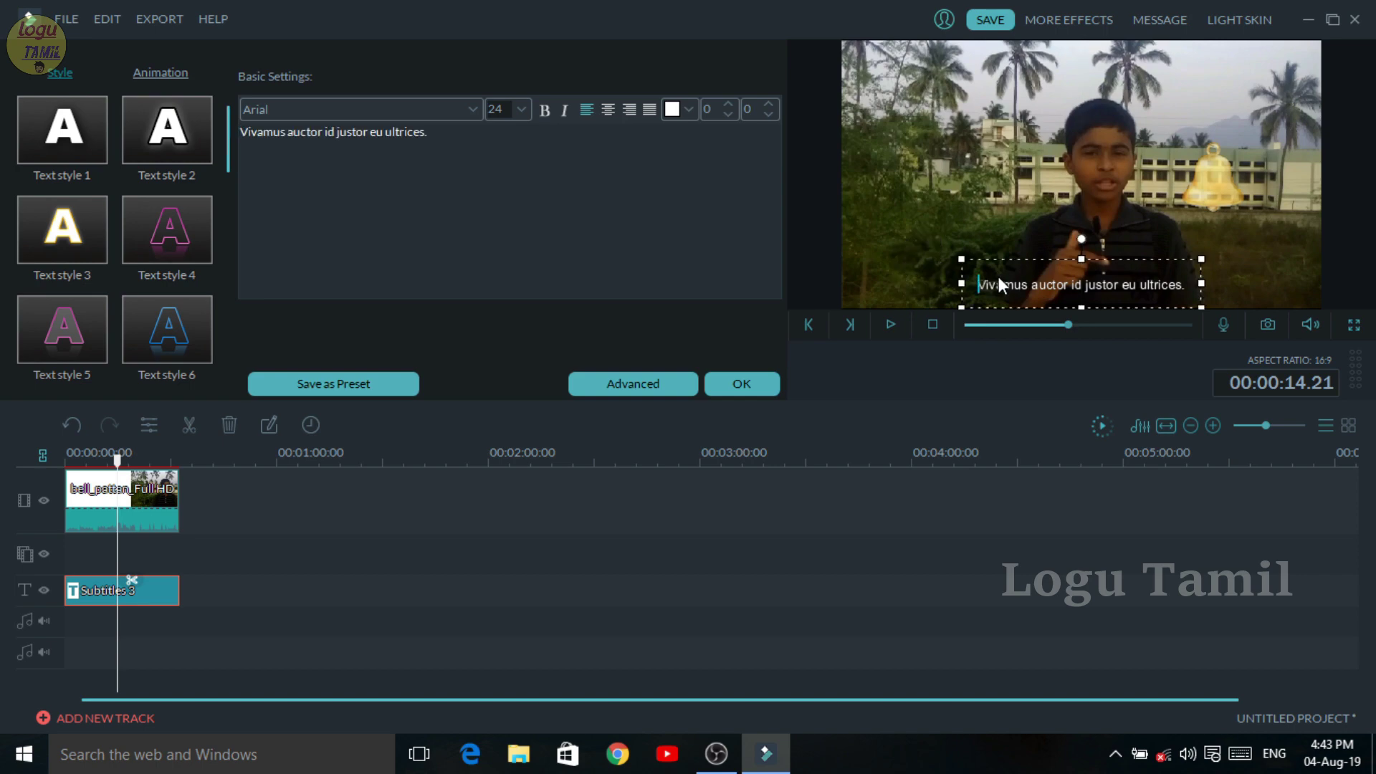
left_click(1180, 285)
key("BackSpace")
key("BackSpace")
key("BackSpace")
key("BackSpace")
key("BackSpace")
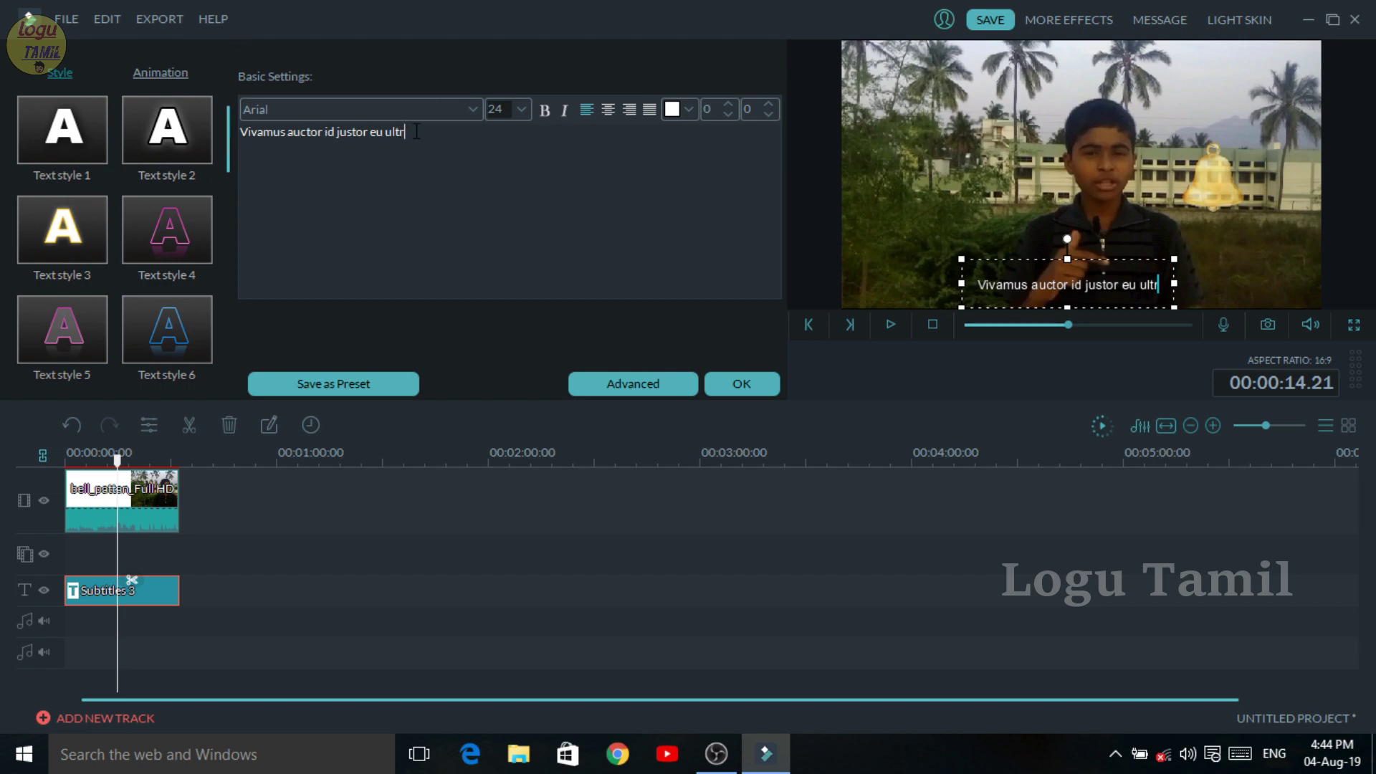
key("BackSpace")
key("BackSpace")
key("BackSpace")
key("BackSpace")
key("BackSpace")
key("BackSpace")
key("BackSpace")
key("BackSpace")
key("BackSpace")
key("BackSpace")
key("BackSpace")
key("BackSpace")
key("BackSpace")
key("BackSpace")
key("BackSpace")
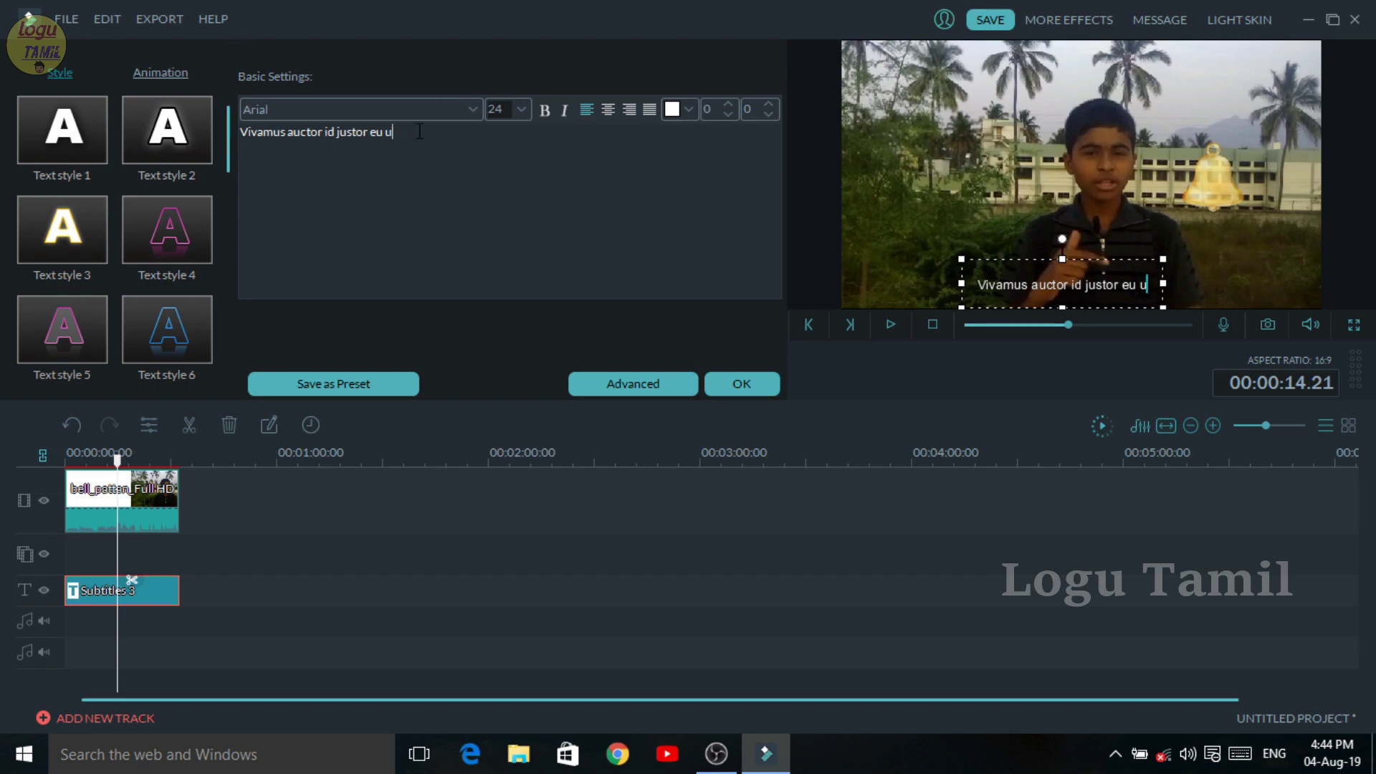
key("BackSpace")
key("BackSpace")
key("BackSpace")
key("BackSpace")
key("BackSpace")
key("BackSpace")
key("BackSpace")
key("BackSpace")
key("BackSpace")
key("BackSpace")
key("BackSpace")
key("BackSpace")
key("BackSpace")
key("BackSpace")
key("BackSpace")
key("BackSpace")
key("BackSpace")
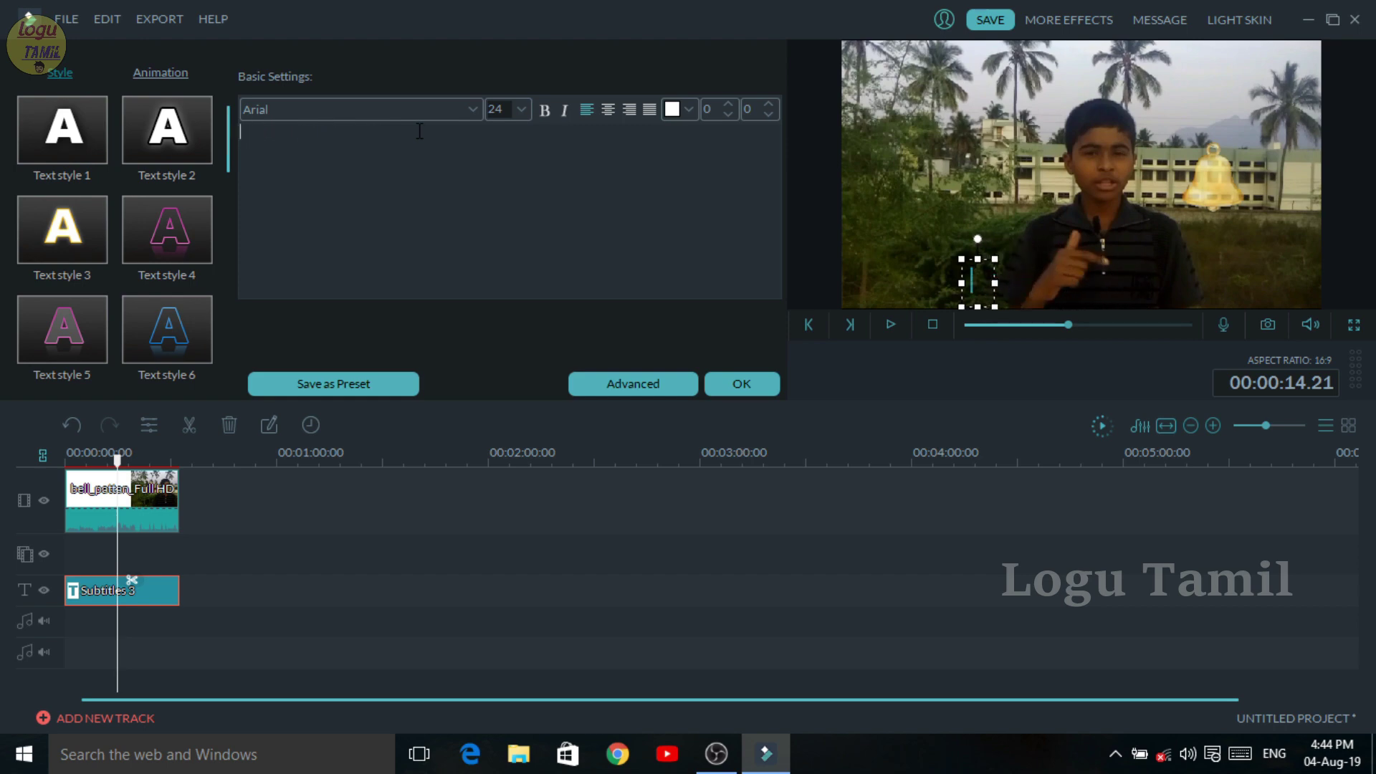
type("Loganat")
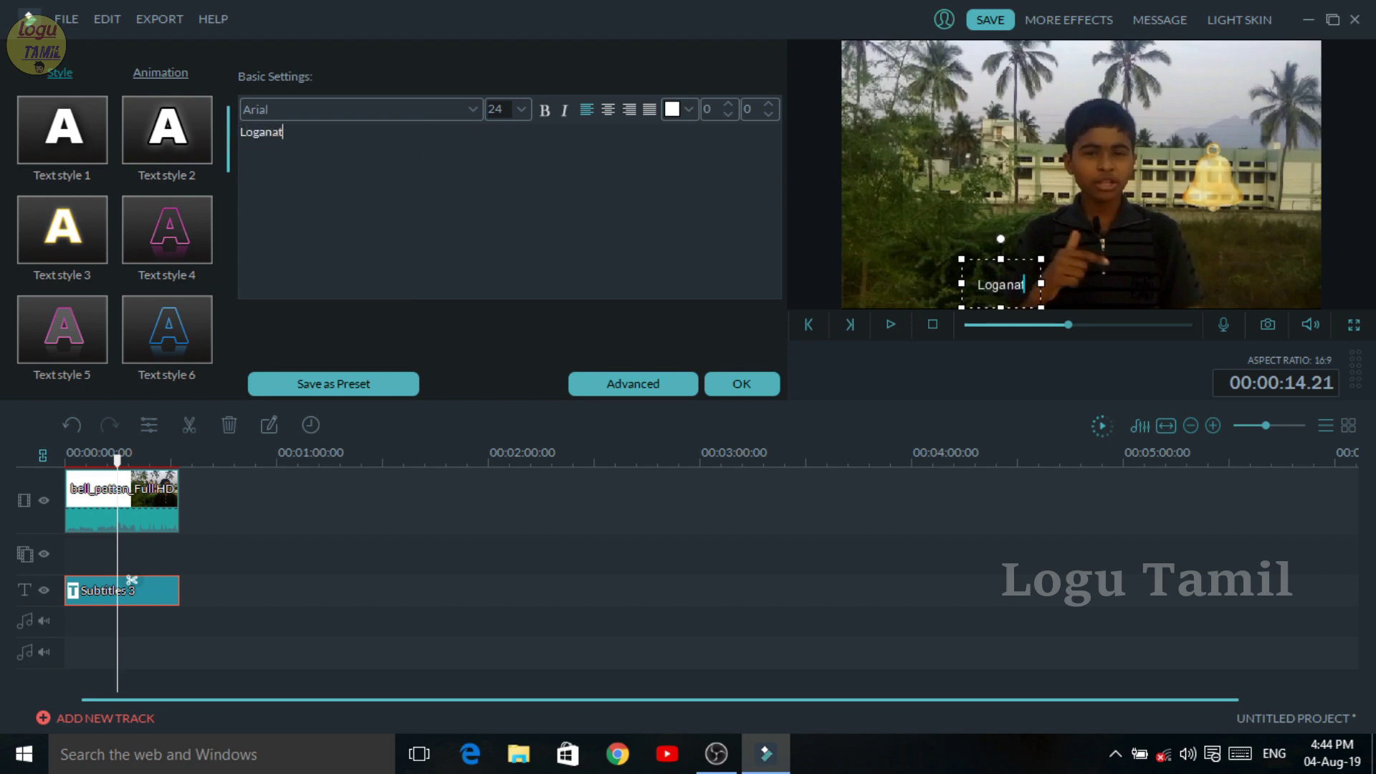
key("BackSpace")
key("BackSpace")
key("BackSpace")
key("BackSpace")
type("u Tamil")
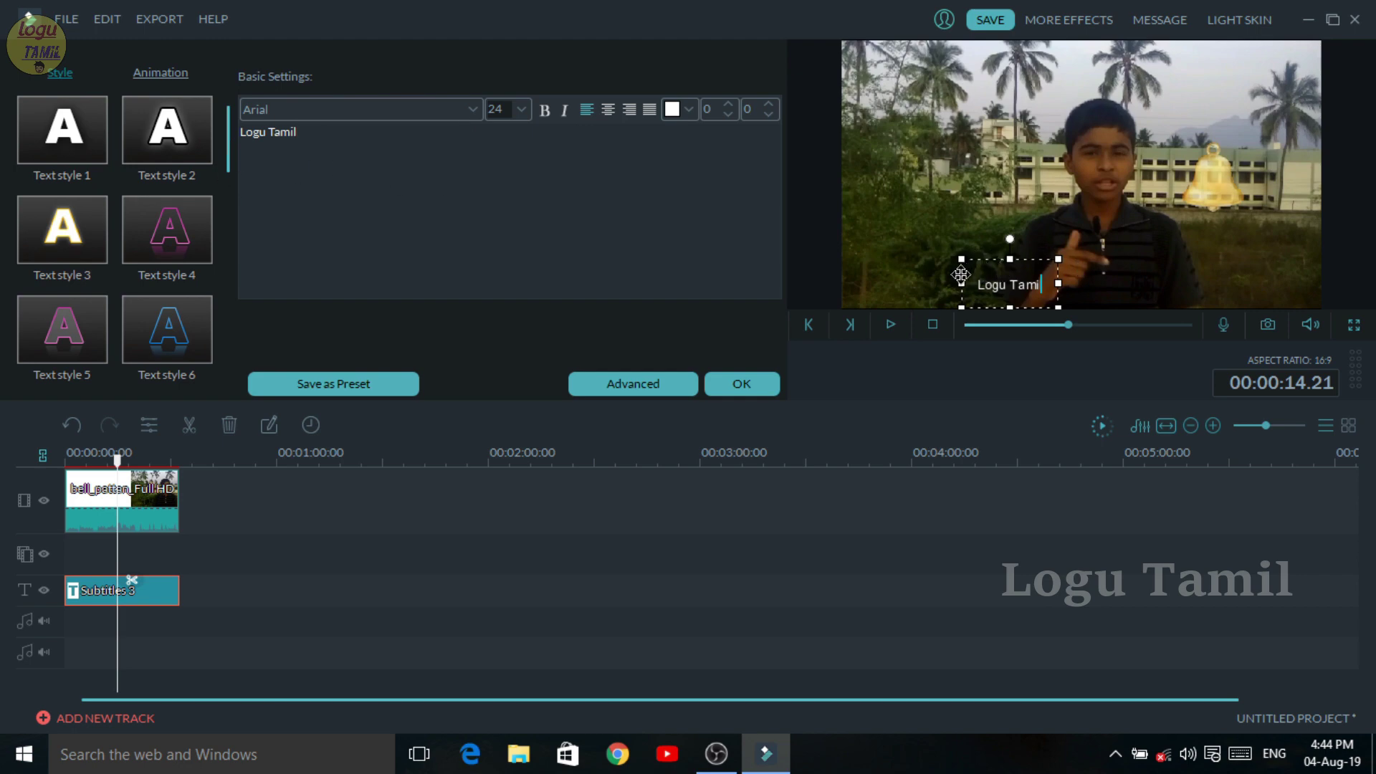
Move the "Logu Tamil" text box up to the boy's upper chest in the video frame and set its font to AdobeArabic-Italic.
left_click_drag(961, 274, 1050, 204)
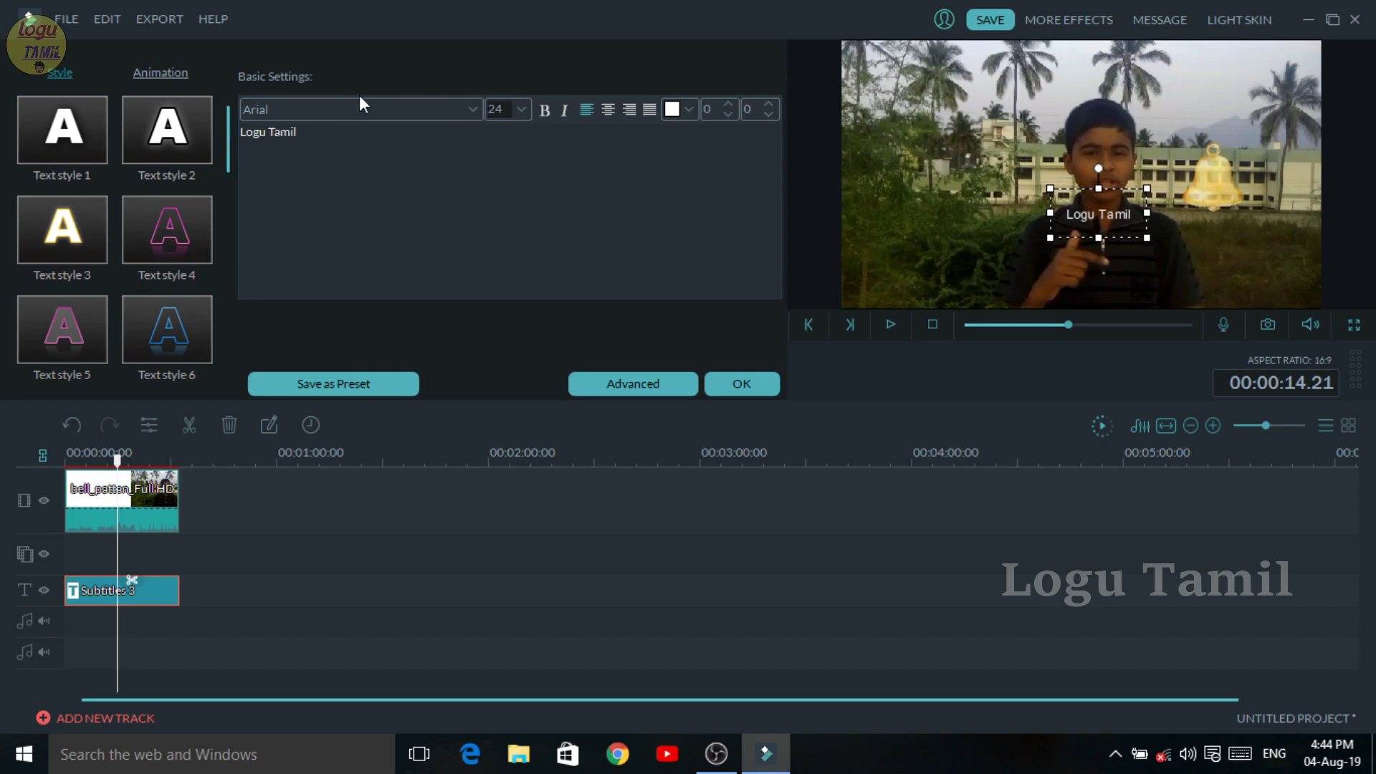
left_click(440, 111)
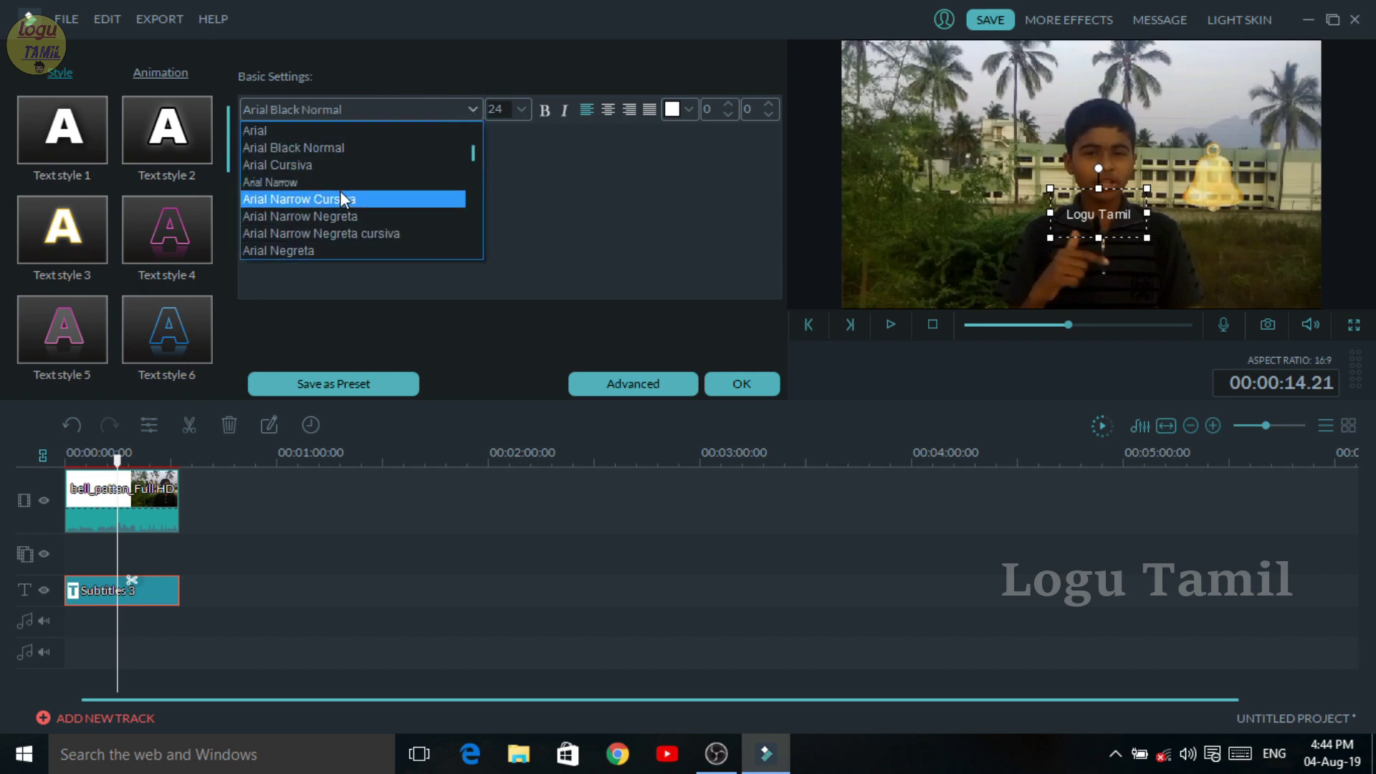
scroll(340, 191, "down", 6)
scroll(339, 237, "up", 4)
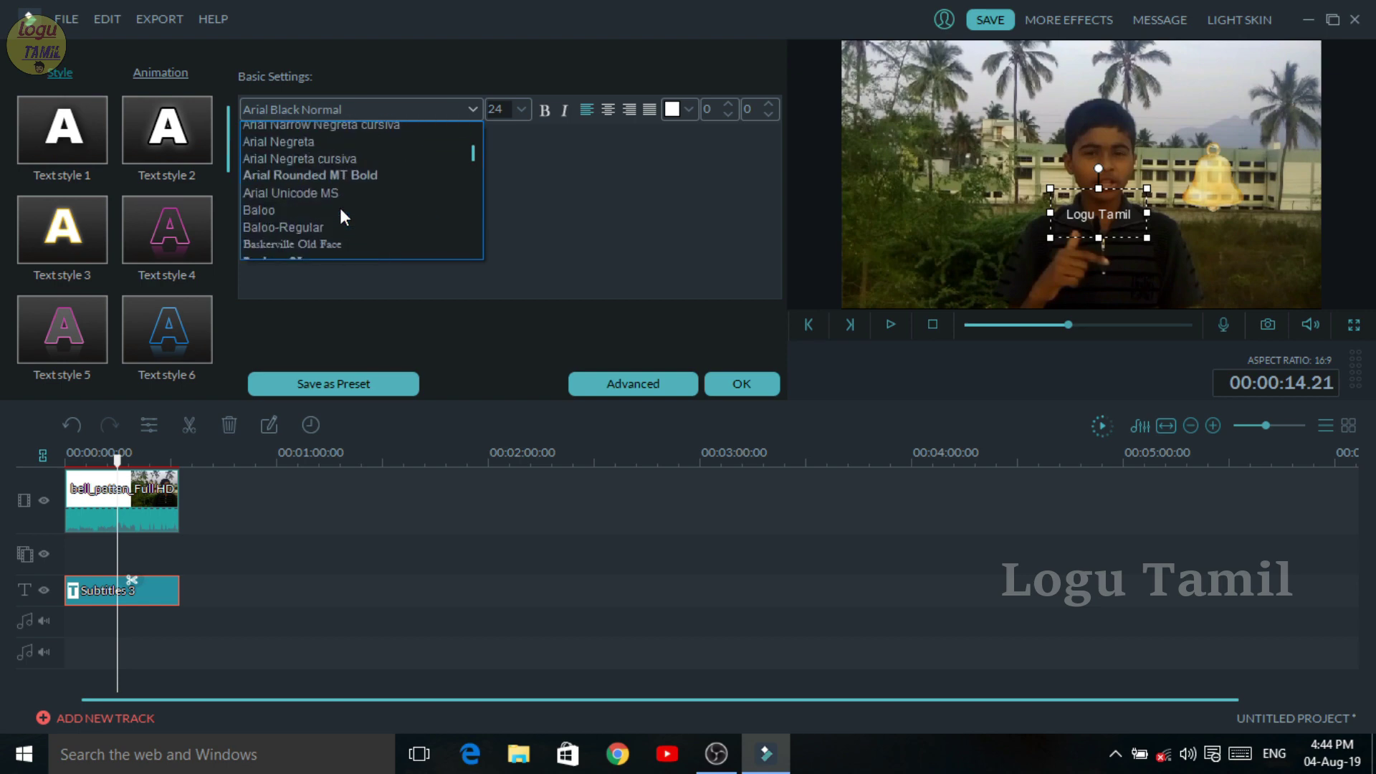
scroll(339, 208, "up", 10)
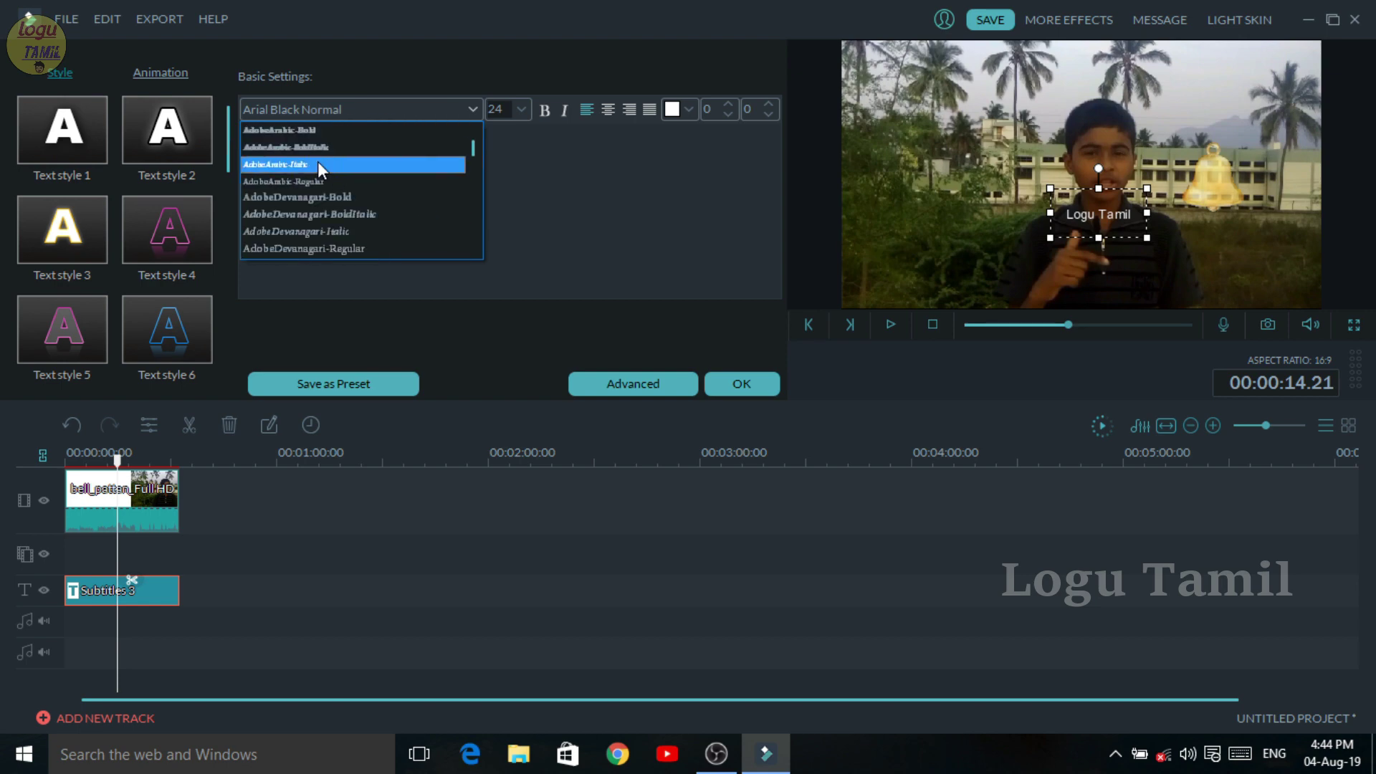
left_click(317, 164)
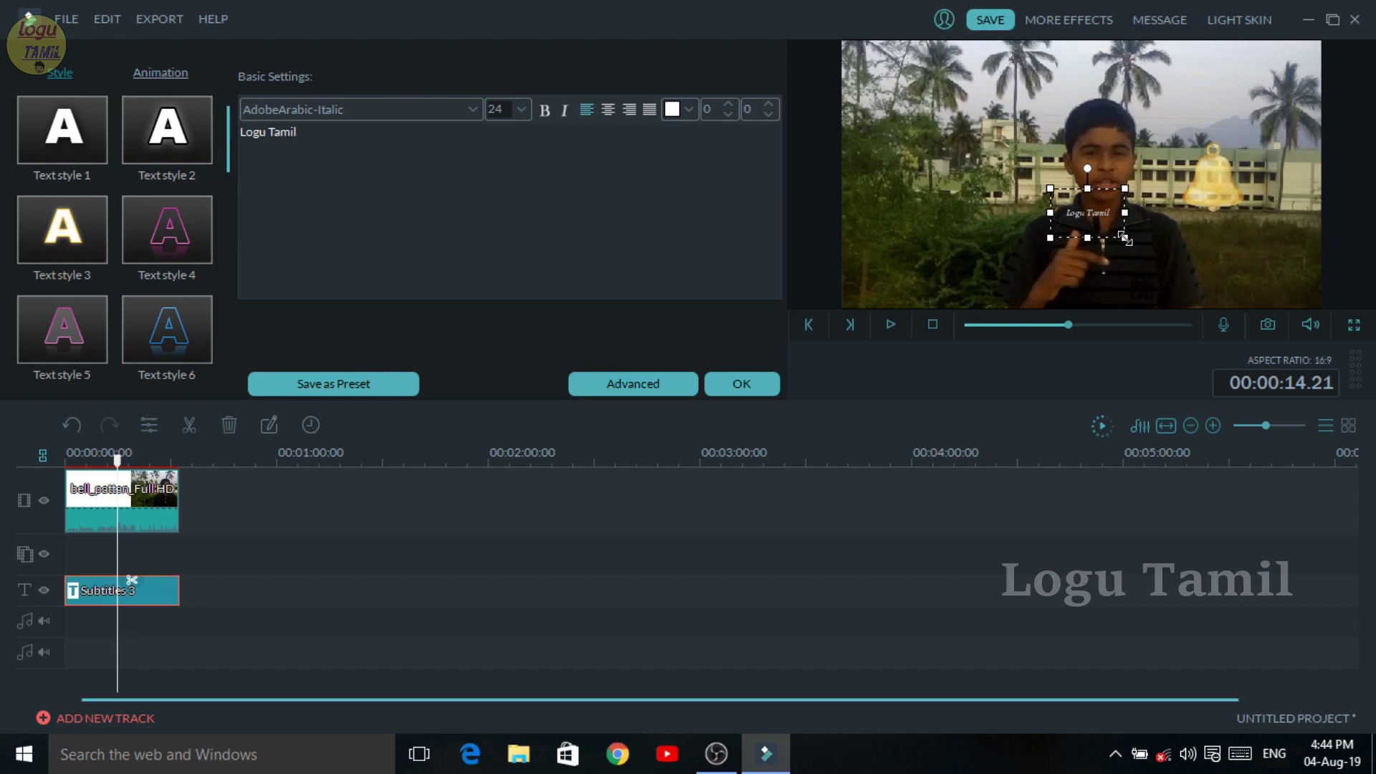
Enlarge the "Logu Tamil" text box and move it to the lower-right area of the video frame, beside the boy's chest.
left_click_drag(1123, 237, 1195, 267)
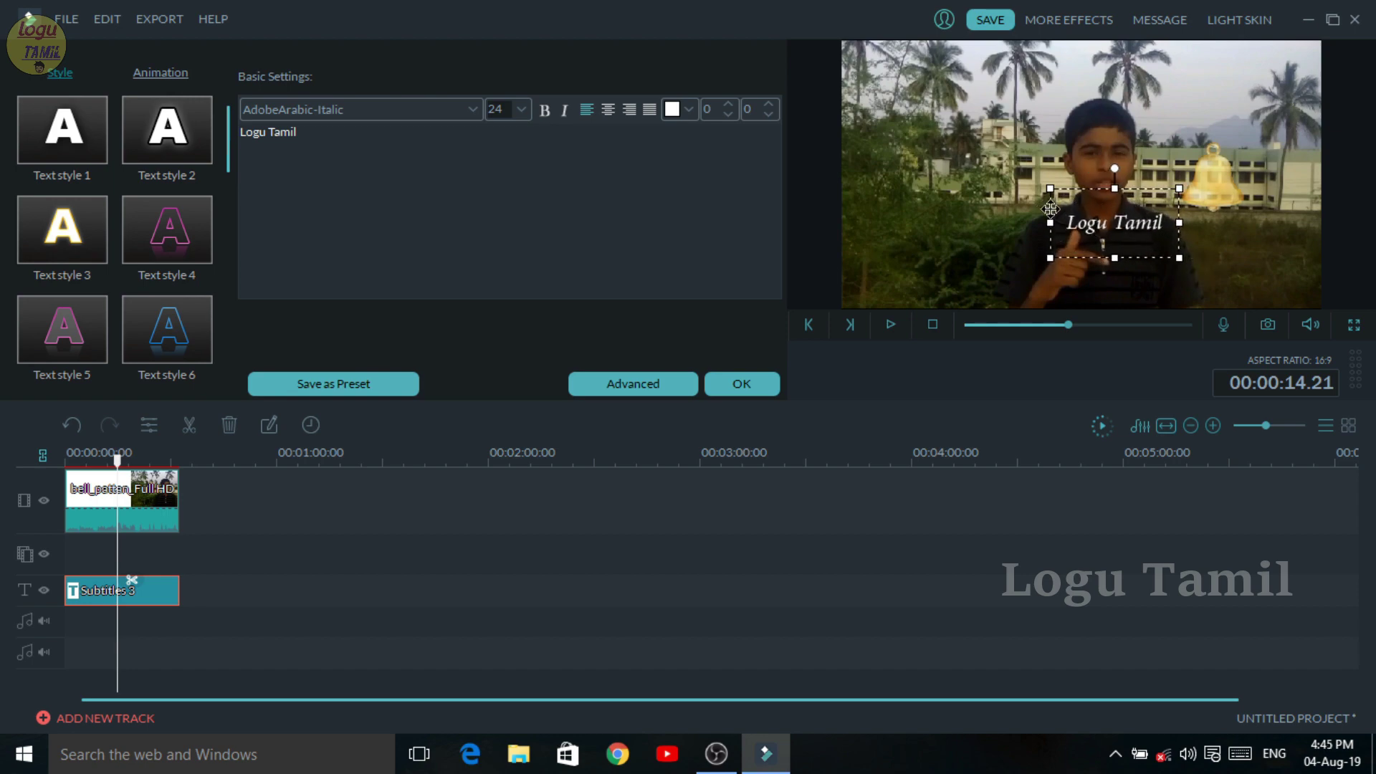
left_click_drag(1050, 208, 1133, 231)
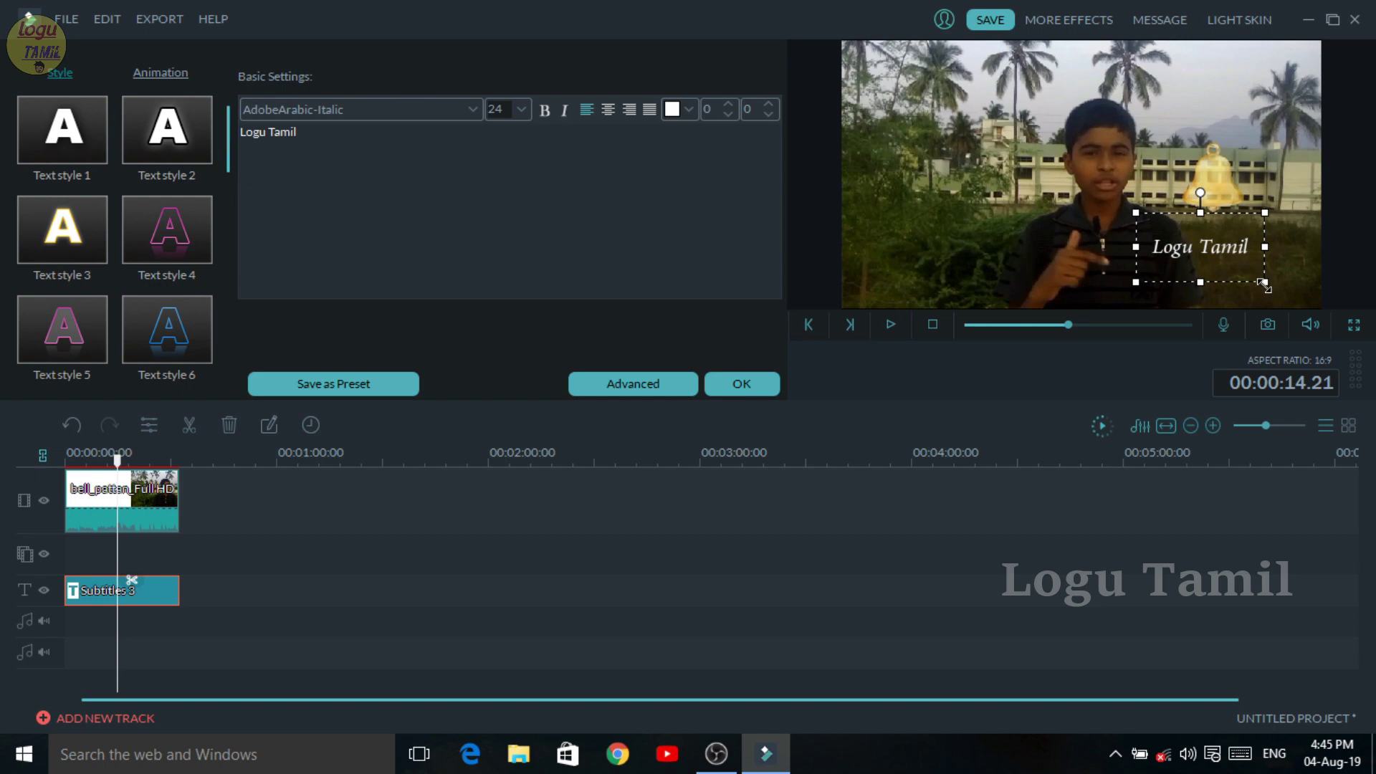
left_click_drag(1263, 286, 1300, 298)
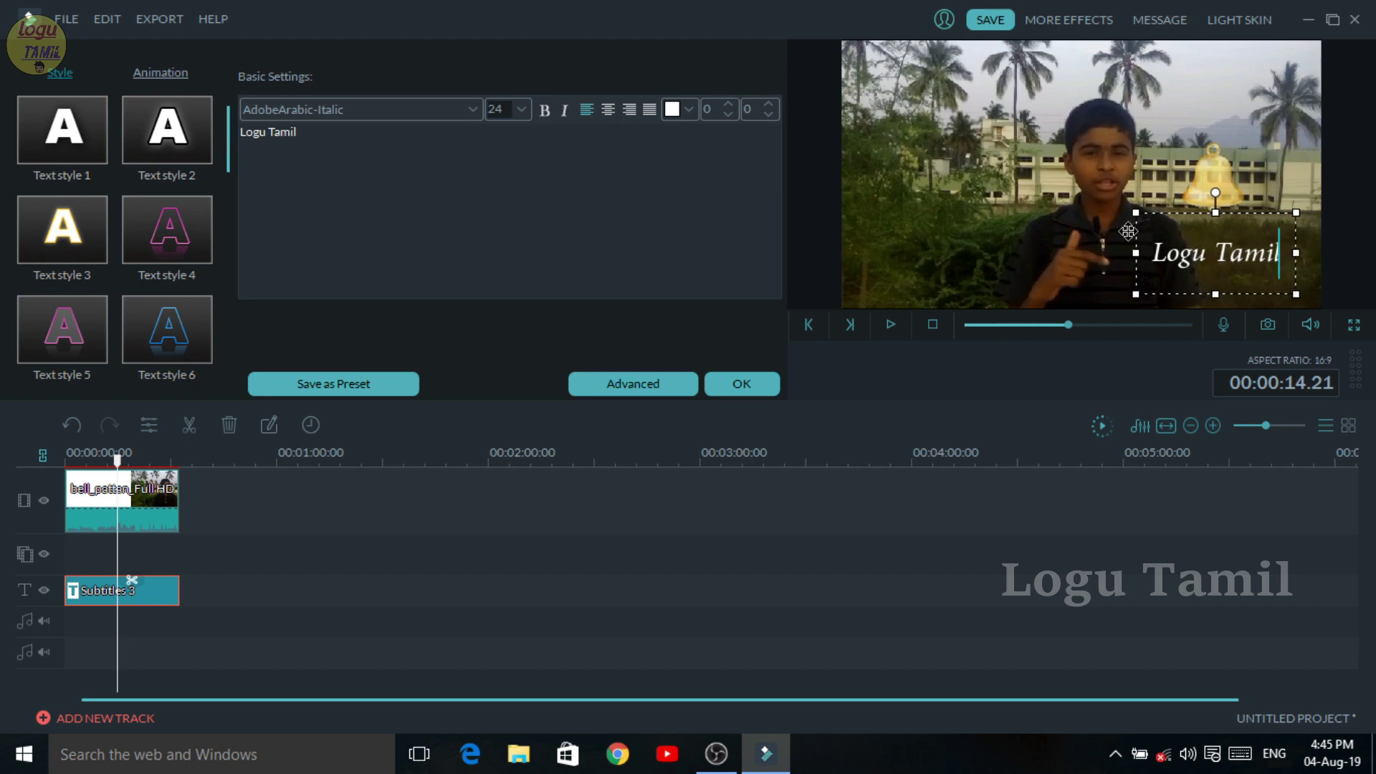
left_click_drag(1134, 230, 1116, 217)
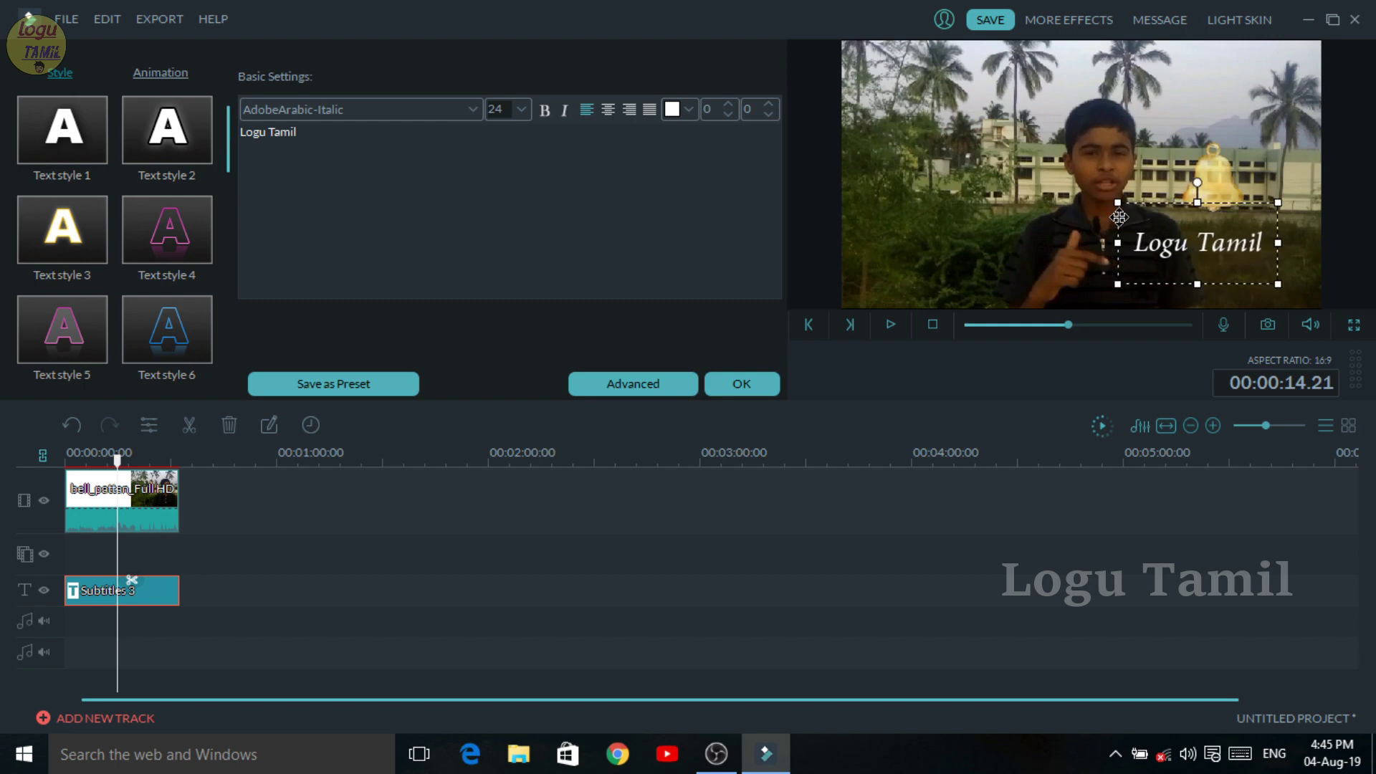
left_click_drag(1278, 284, 1270, 281)
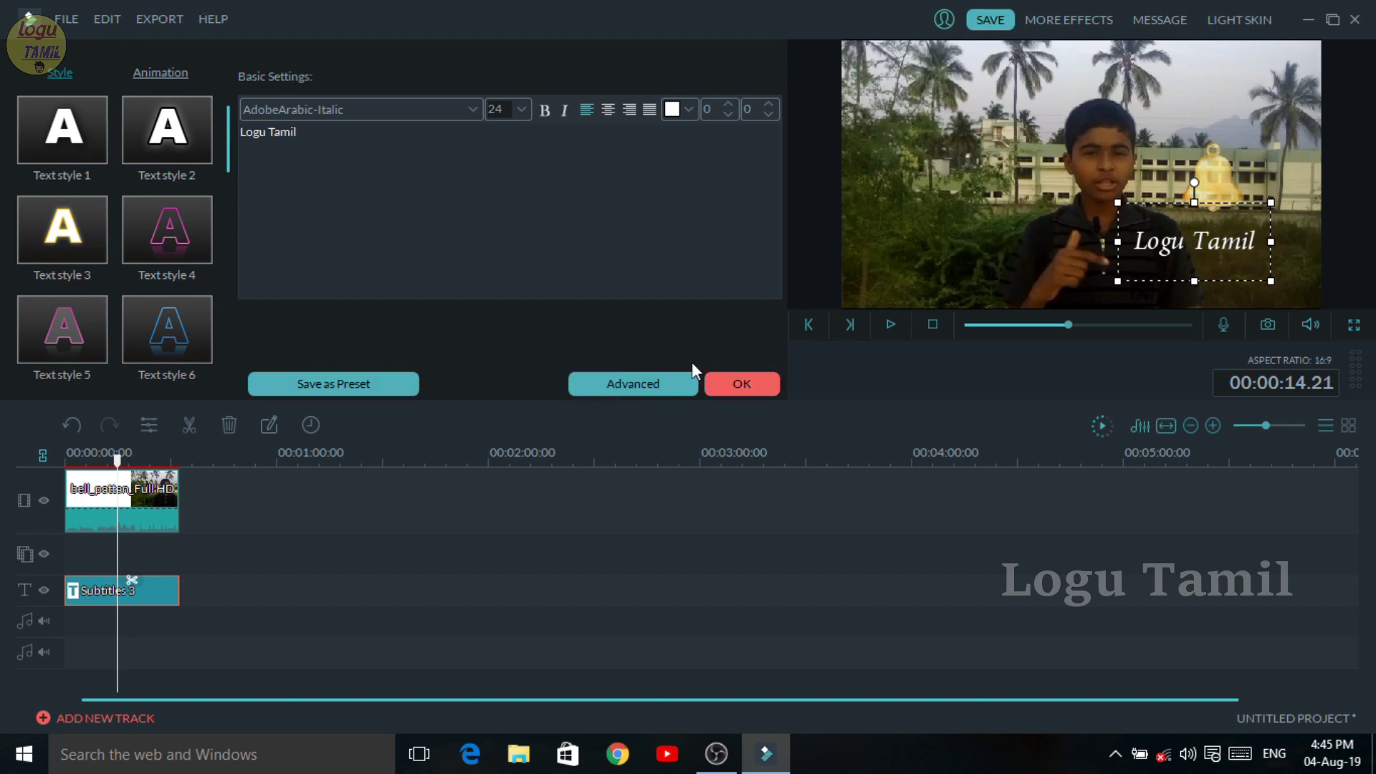
In the advanced text editor, set the "Logu Tamil" text's fill opacity to 29%, turn off its shadow, and apply the settings.
left_click(655, 385)
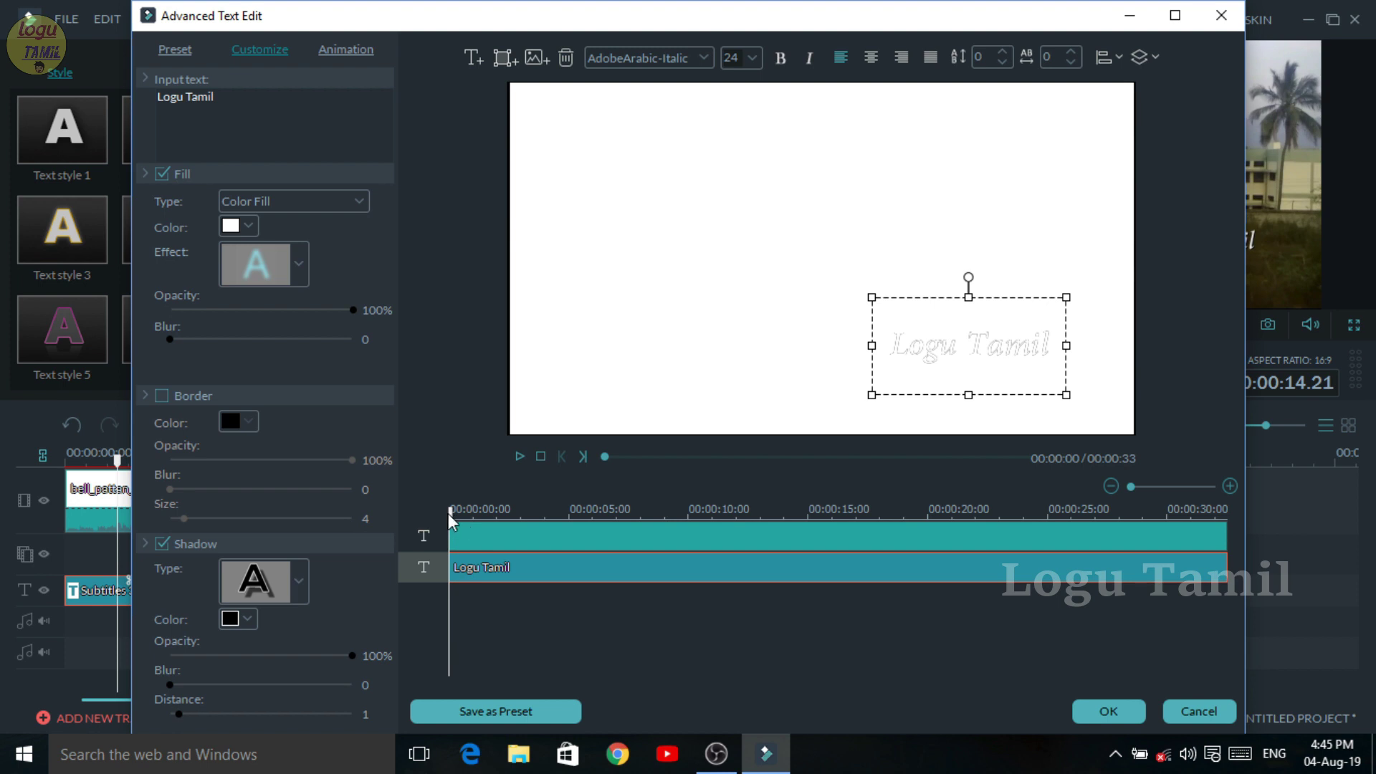
left_click_drag(448, 513, 555, 543)
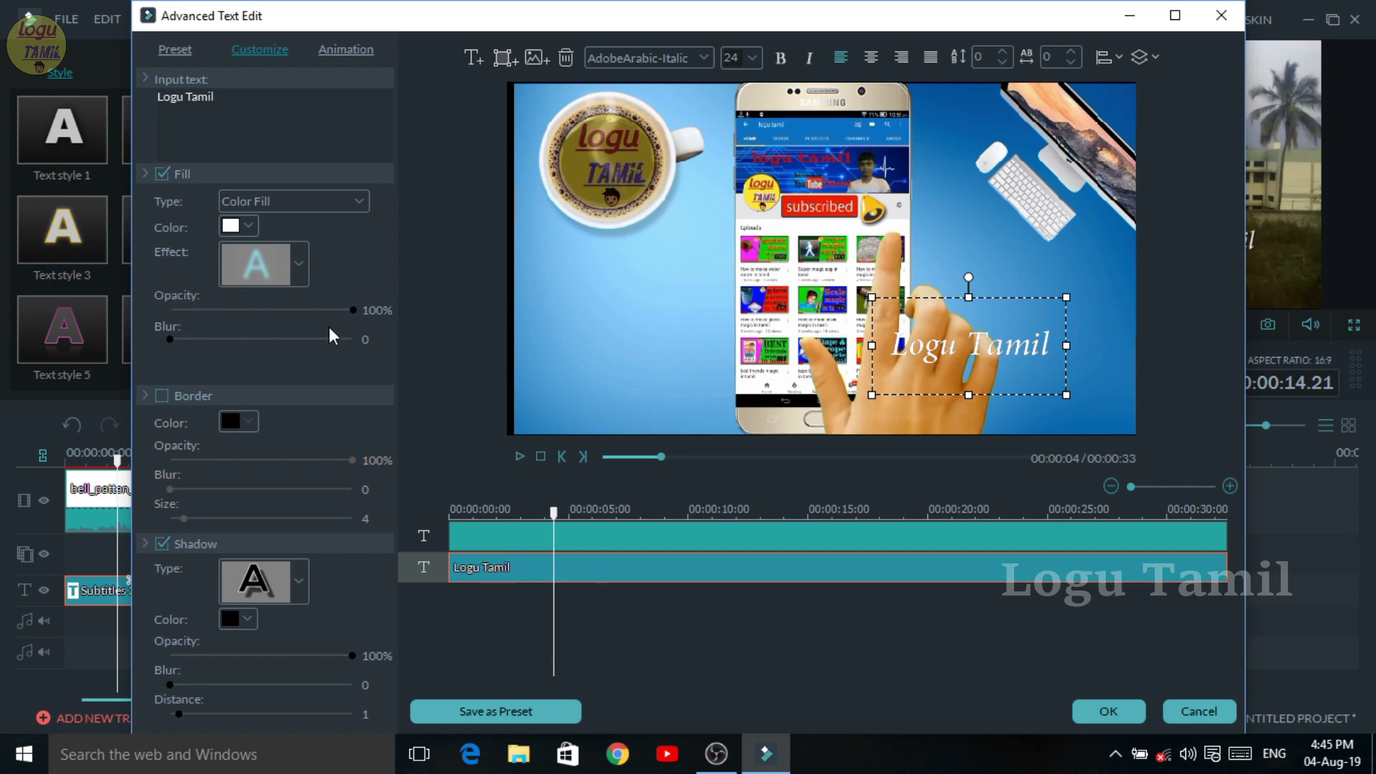
left_click_drag(354, 311, 221, 324)
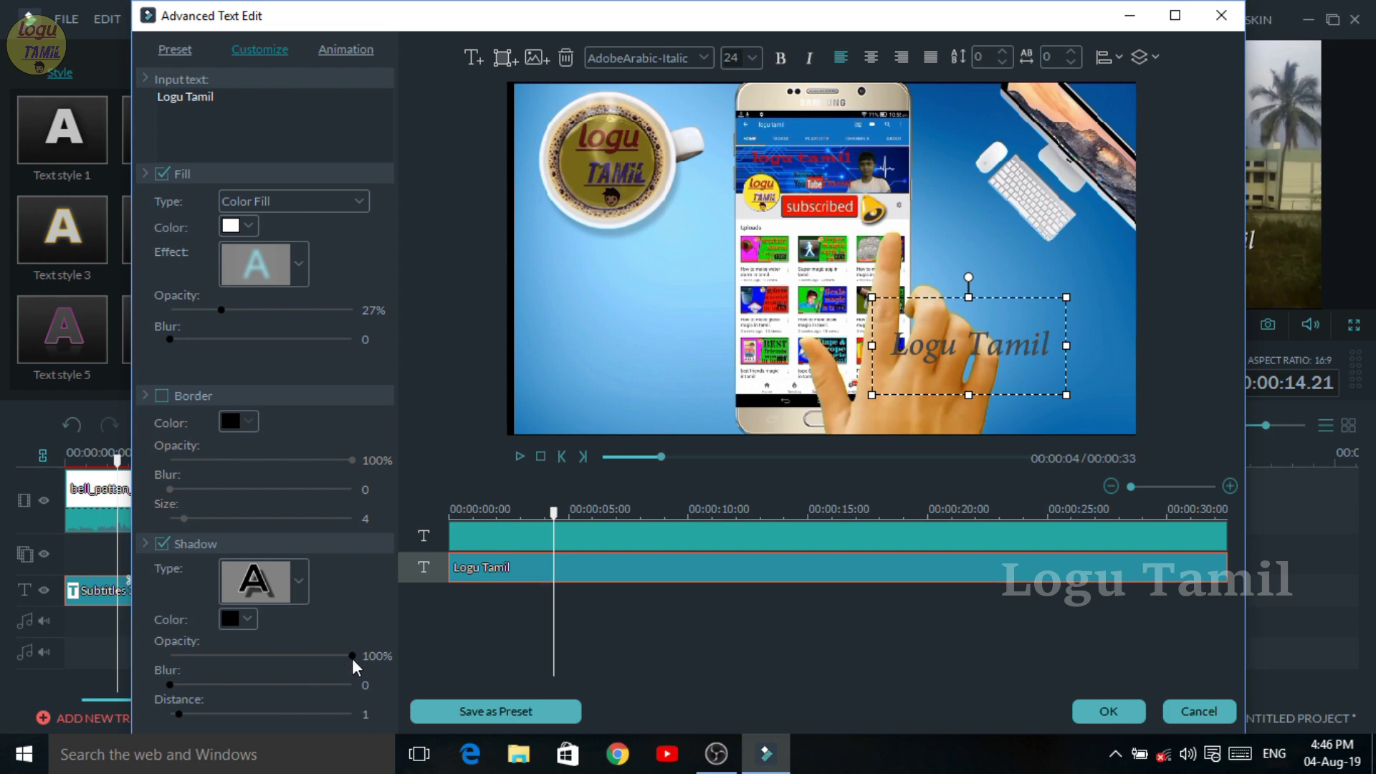
mouse_move(347, 655)
left_mouse_down()
mouse_move(206, 658)
mouse_move(351, 655)
left_mouse_up()
left_click(161, 543)
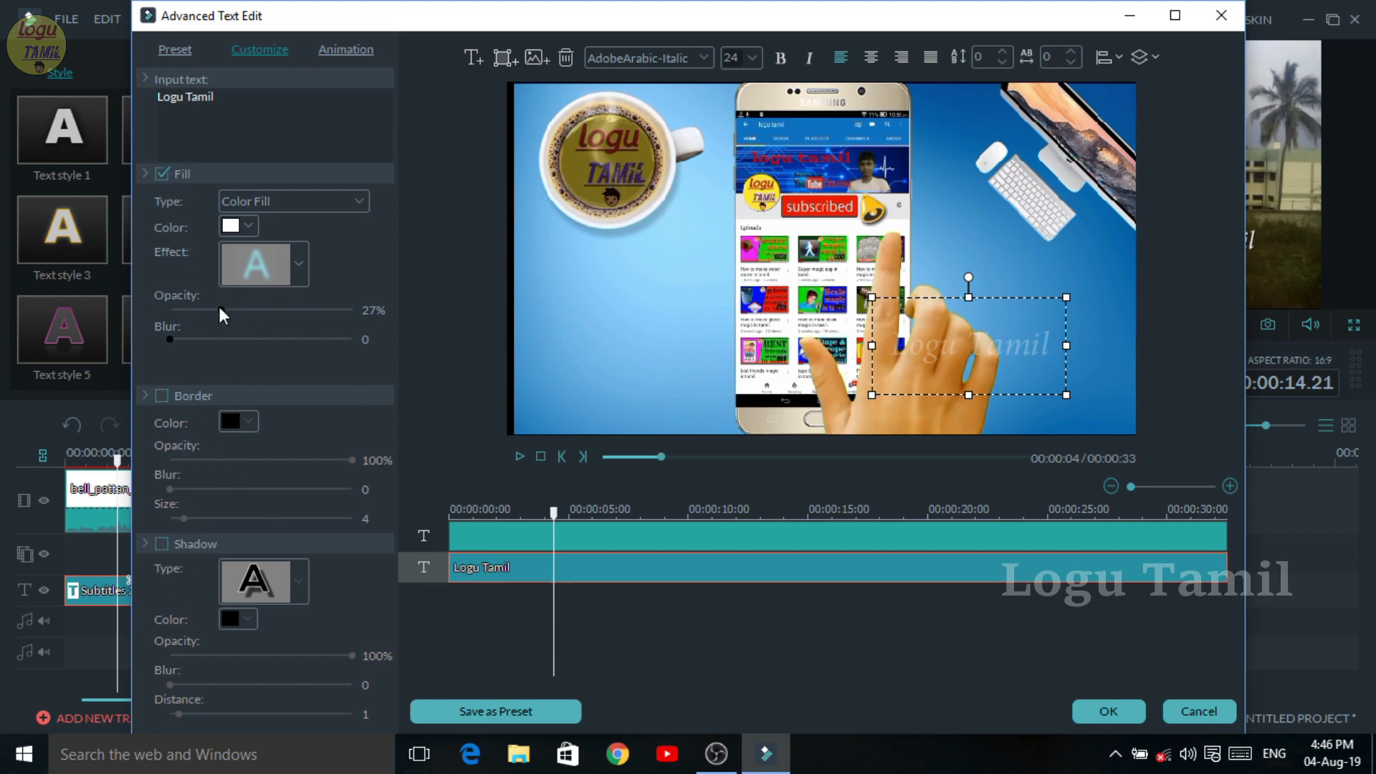
left_click_drag(219, 308, 208, 309)
left_click_drag(217, 309, 204, 311)
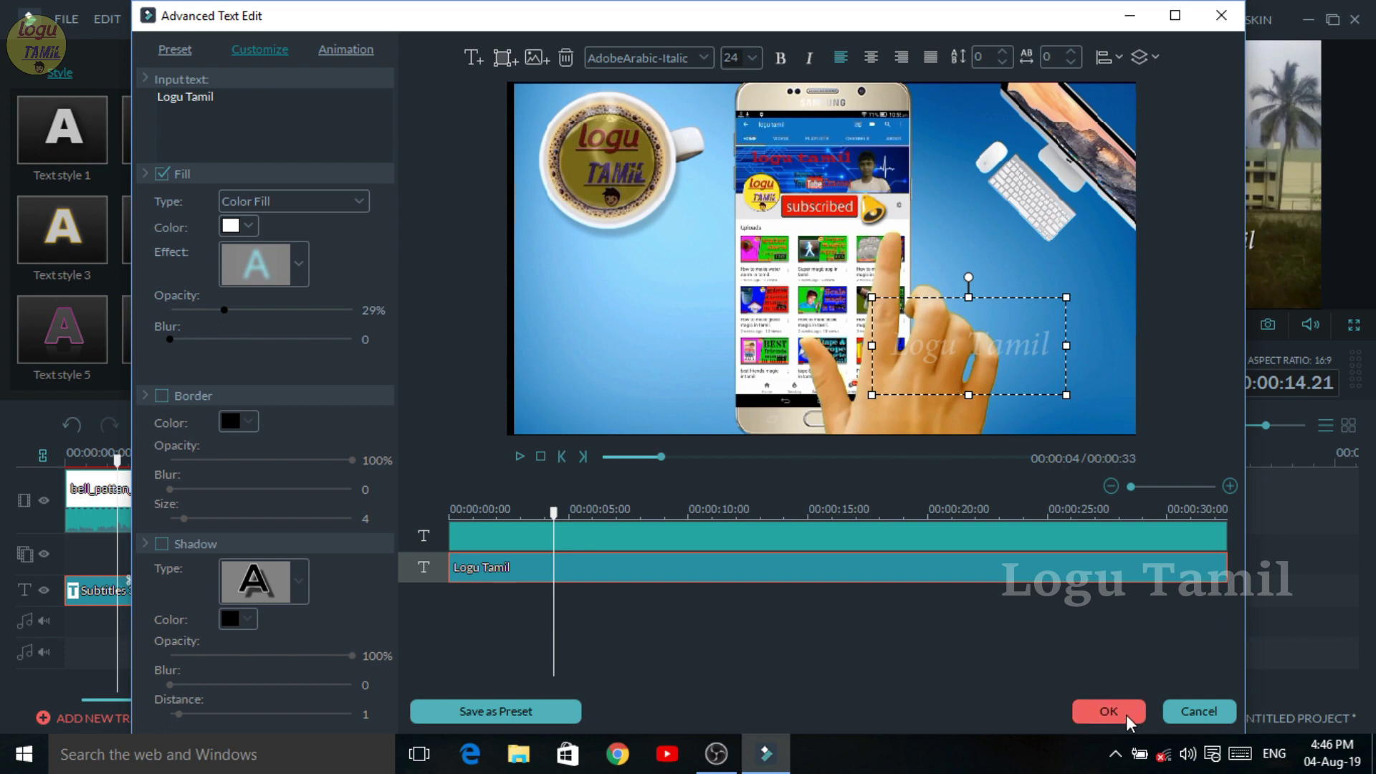
double_click(1193, 241)
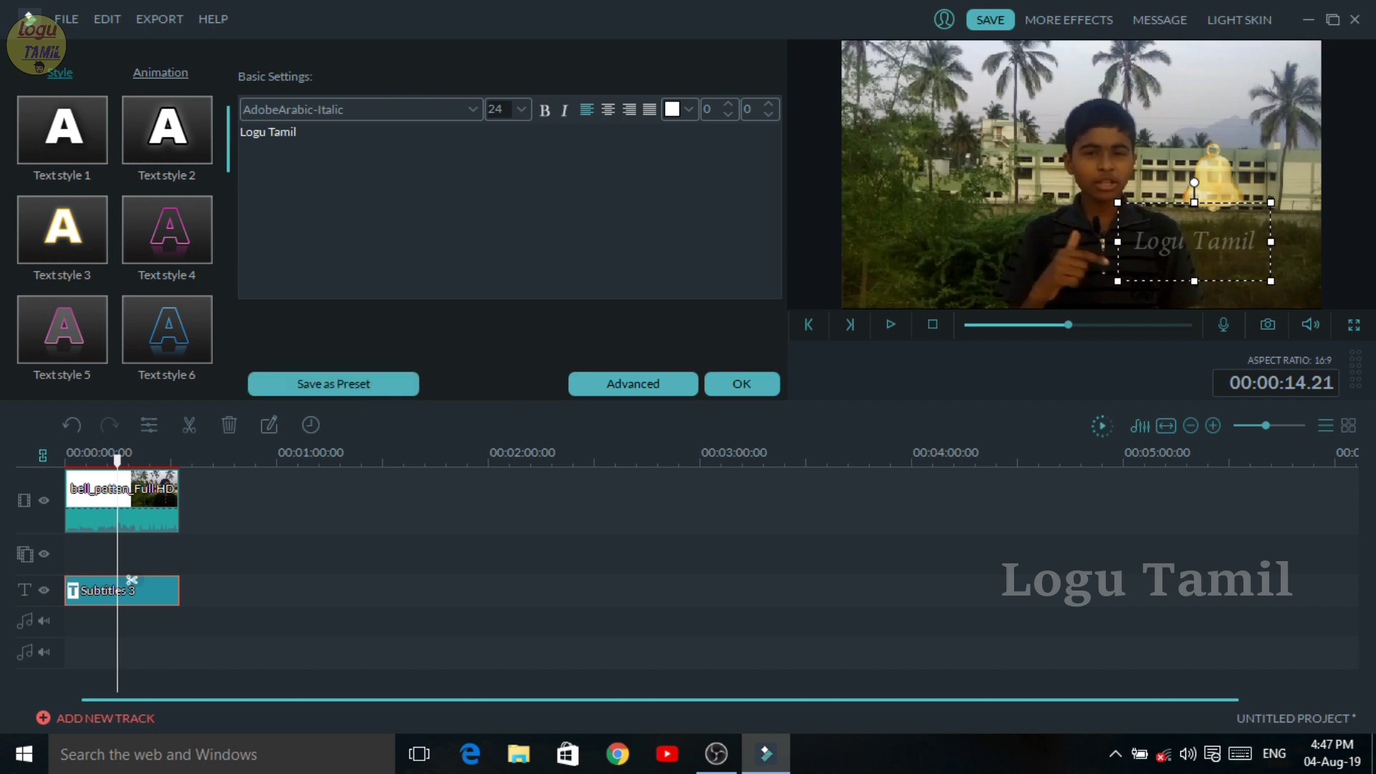
Save the customised "Logu Tamil" text as a preset named "test" and finish editing the subtitle.
left_click(351, 385)
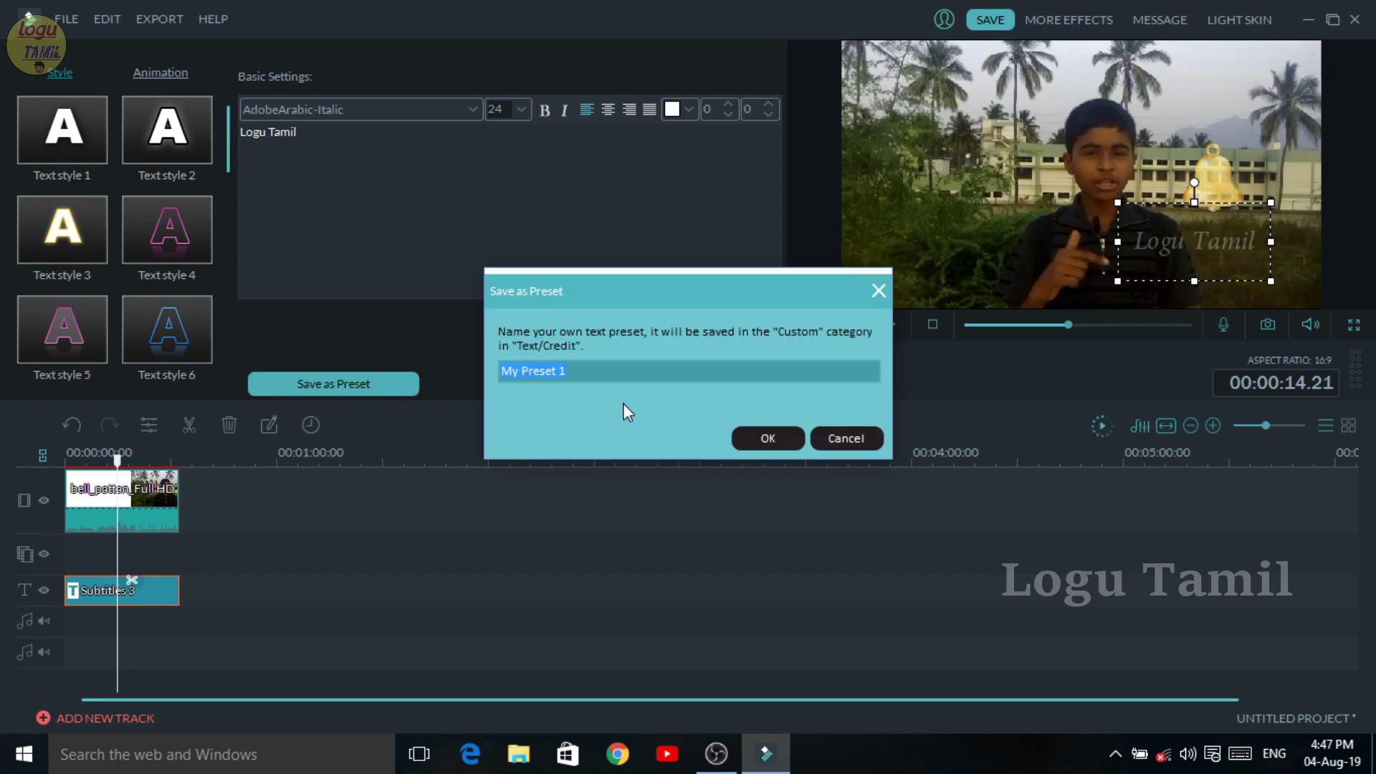
left_click(578, 371)
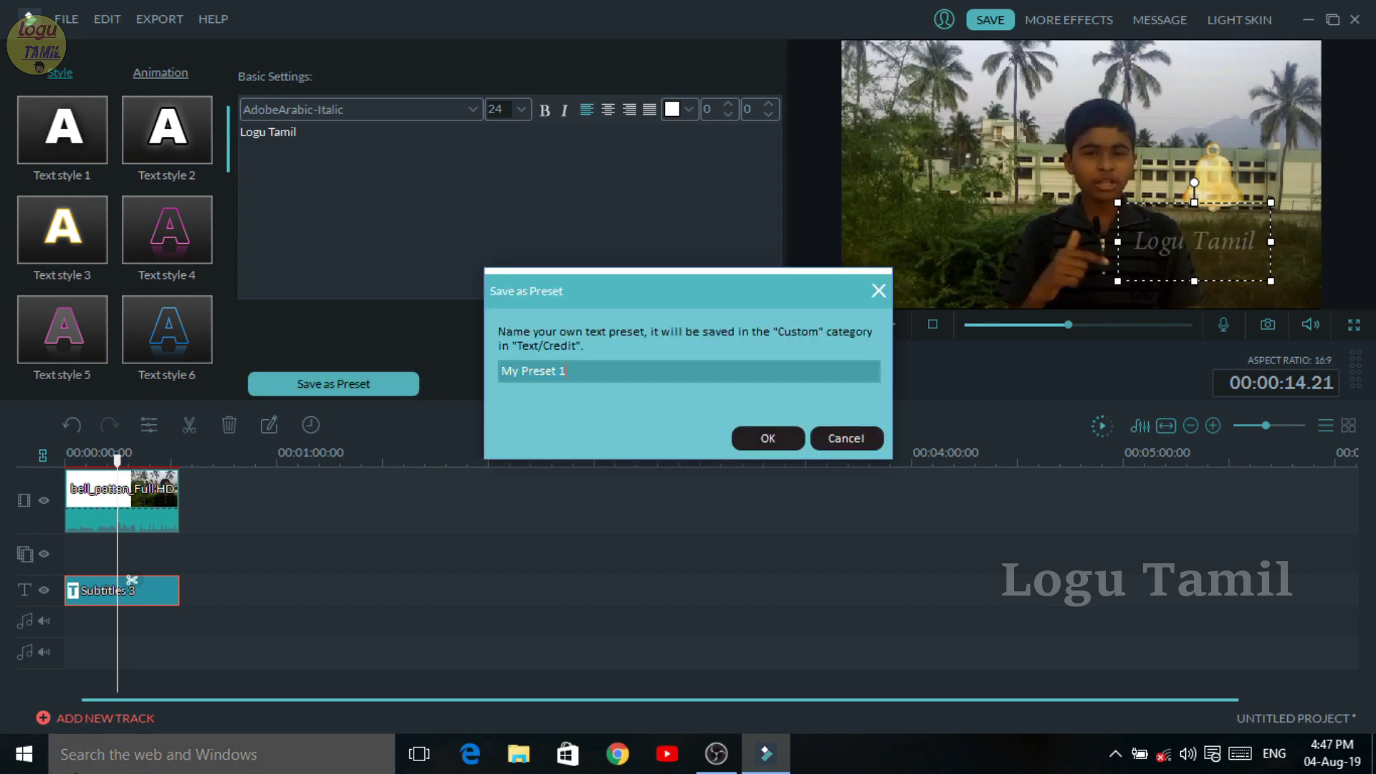
key("BackSpace")
key("BackSpace")
key("BackSpace")
key("BackSpace")
key("BackSpace")
key("BackSpace")
key("BackSpace")
key("BackSpace")
key("BackSpace")
type("m")
key("BackSpace")
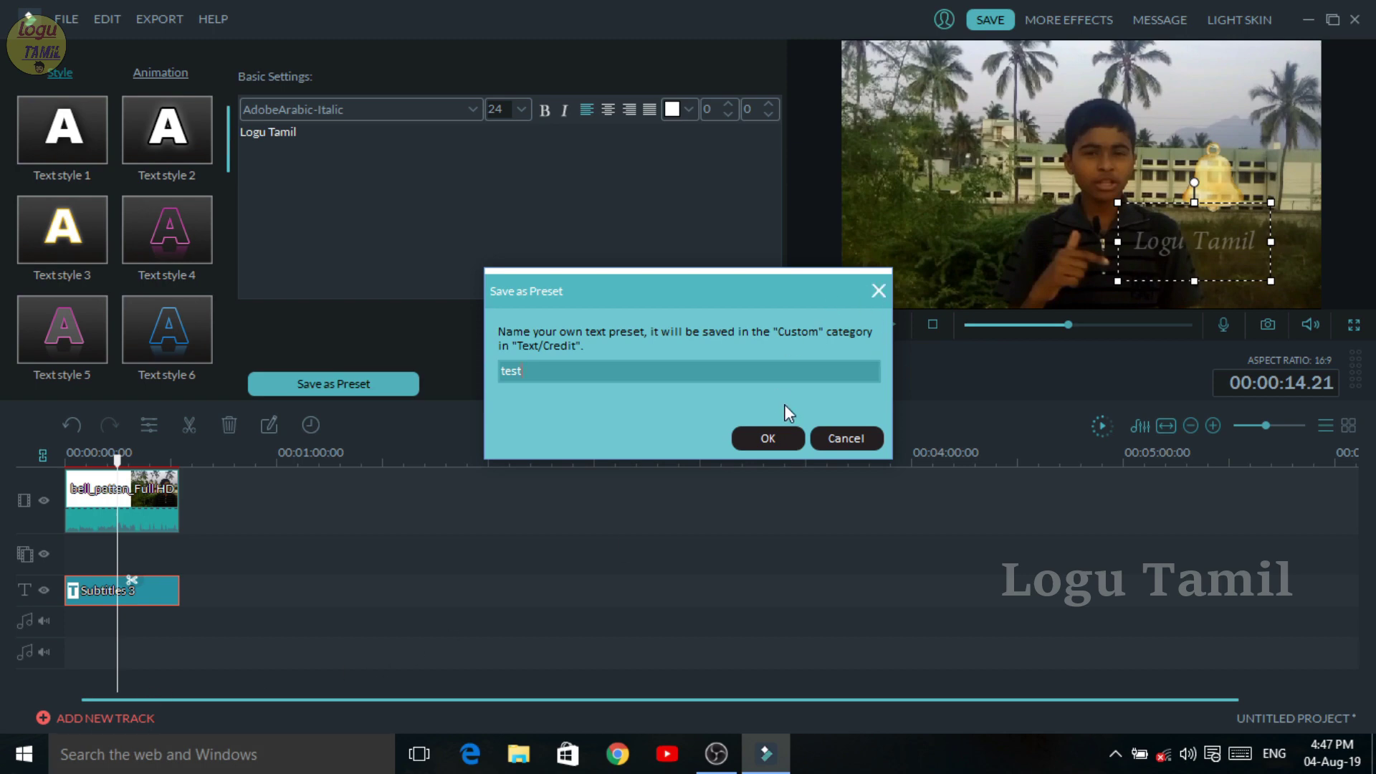
left_click(781, 444)
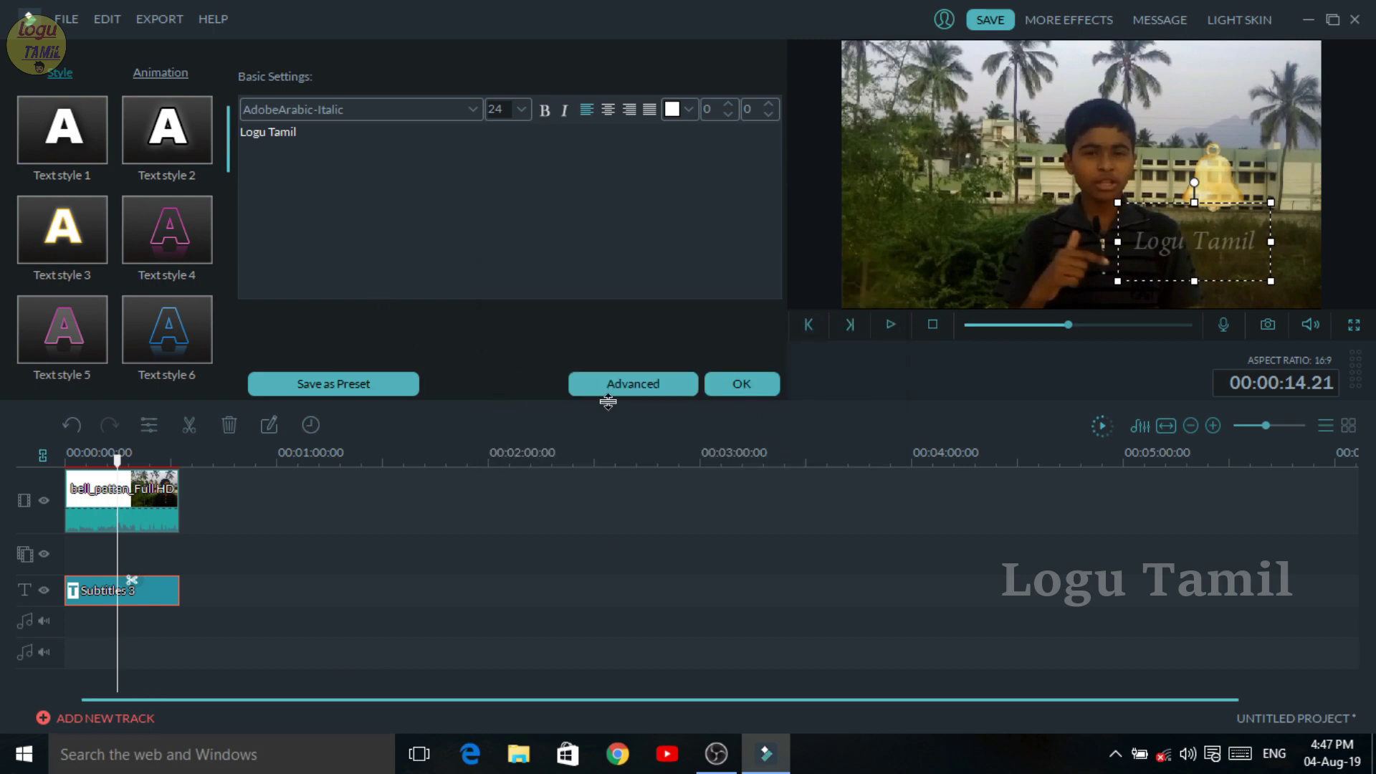
left_click(742, 385)
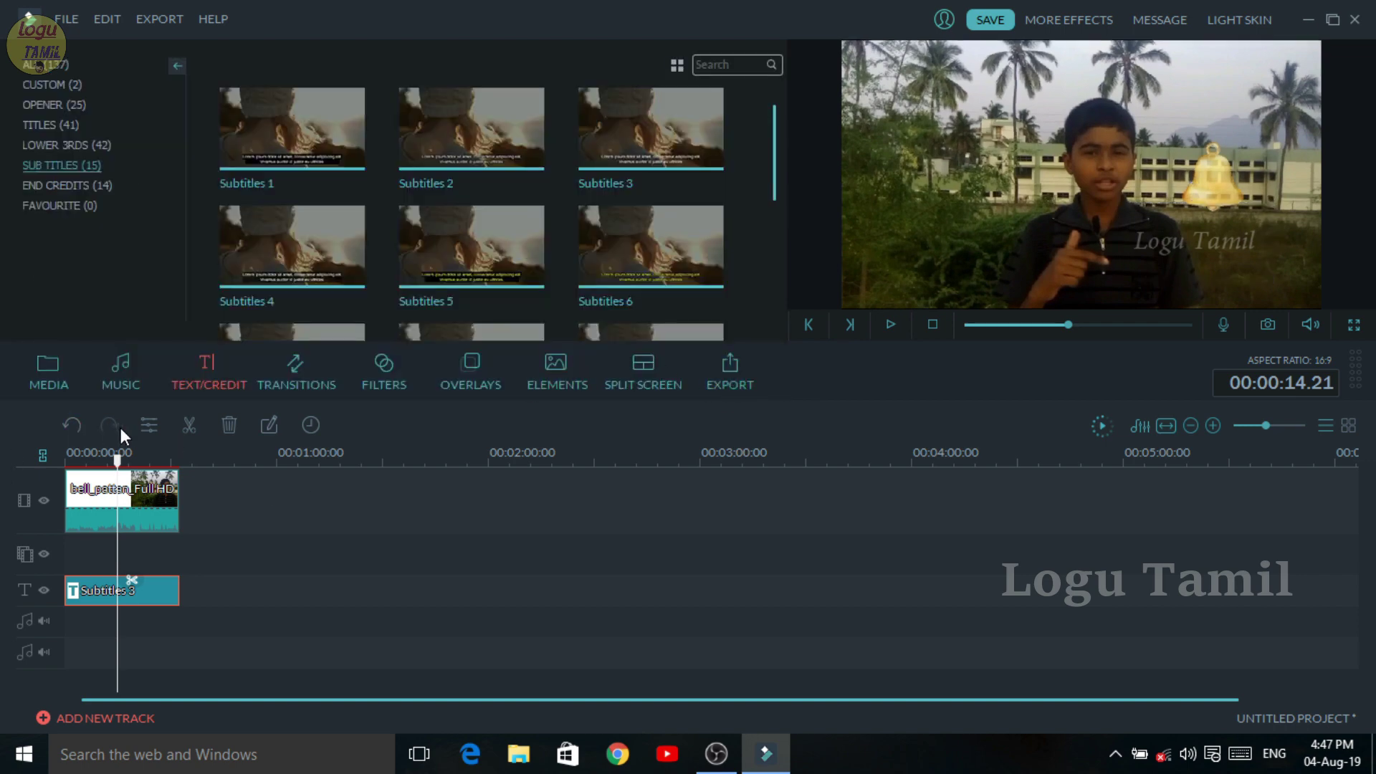
Scrub the timeline from the start to about 00:00:07.10 to check the faded text over the video.
left_click_drag(116, 457, 65, 456)
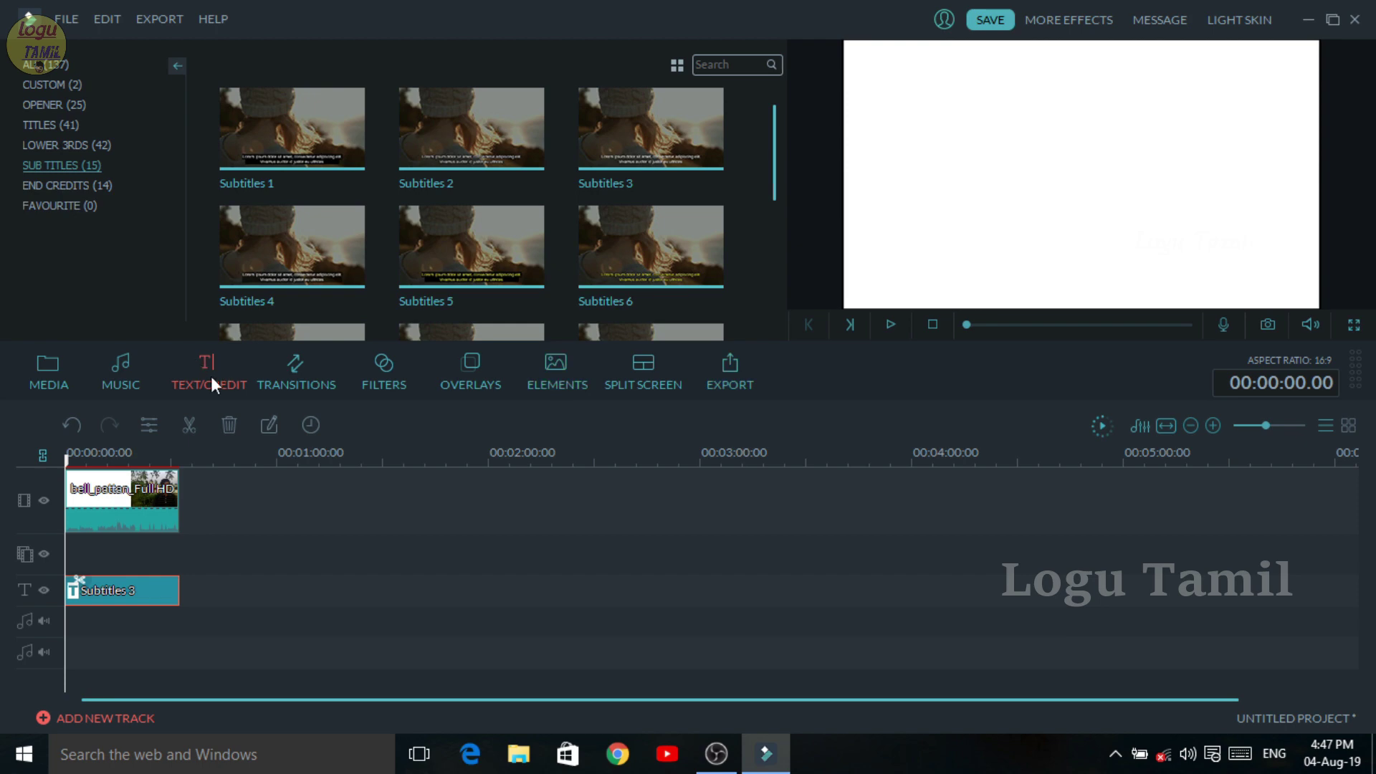
left_click(57, 364)
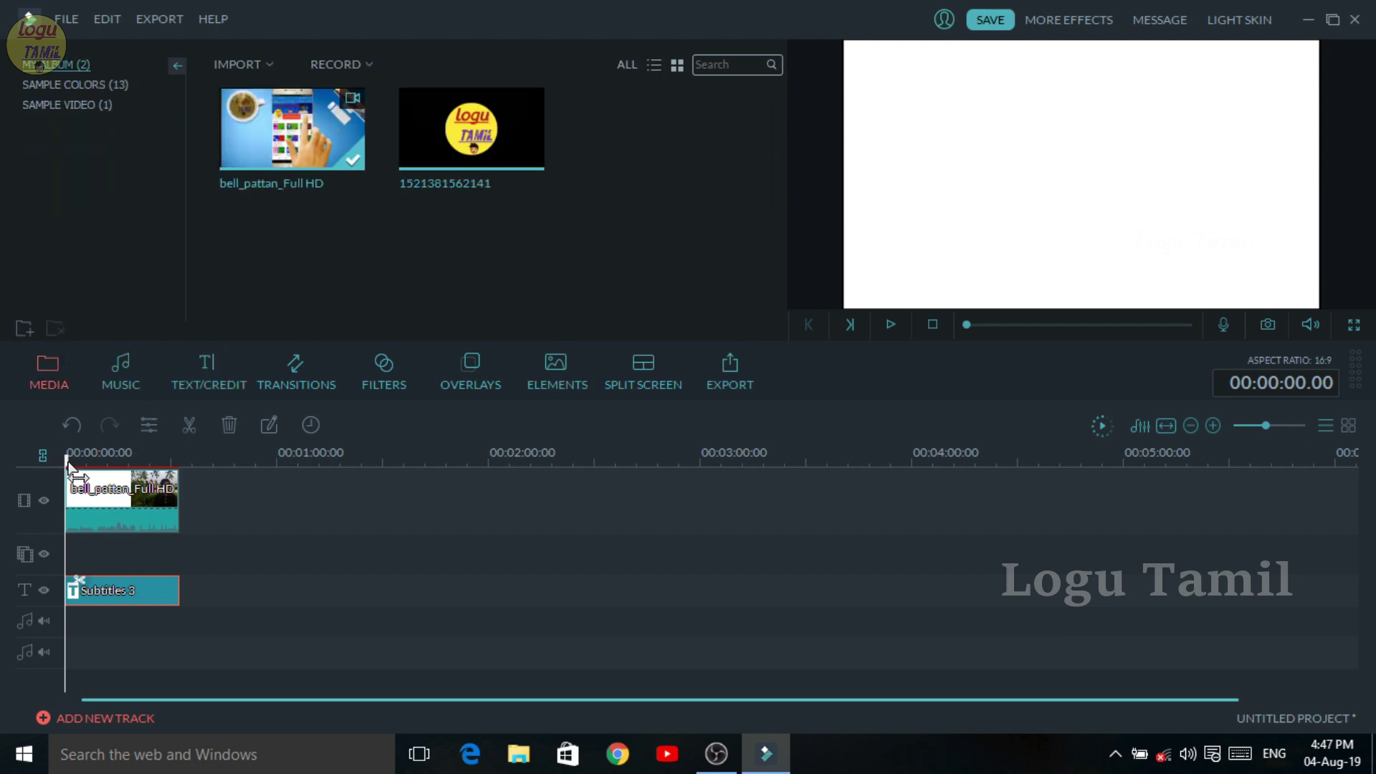
left_click_drag(68, 457, 93, 532)
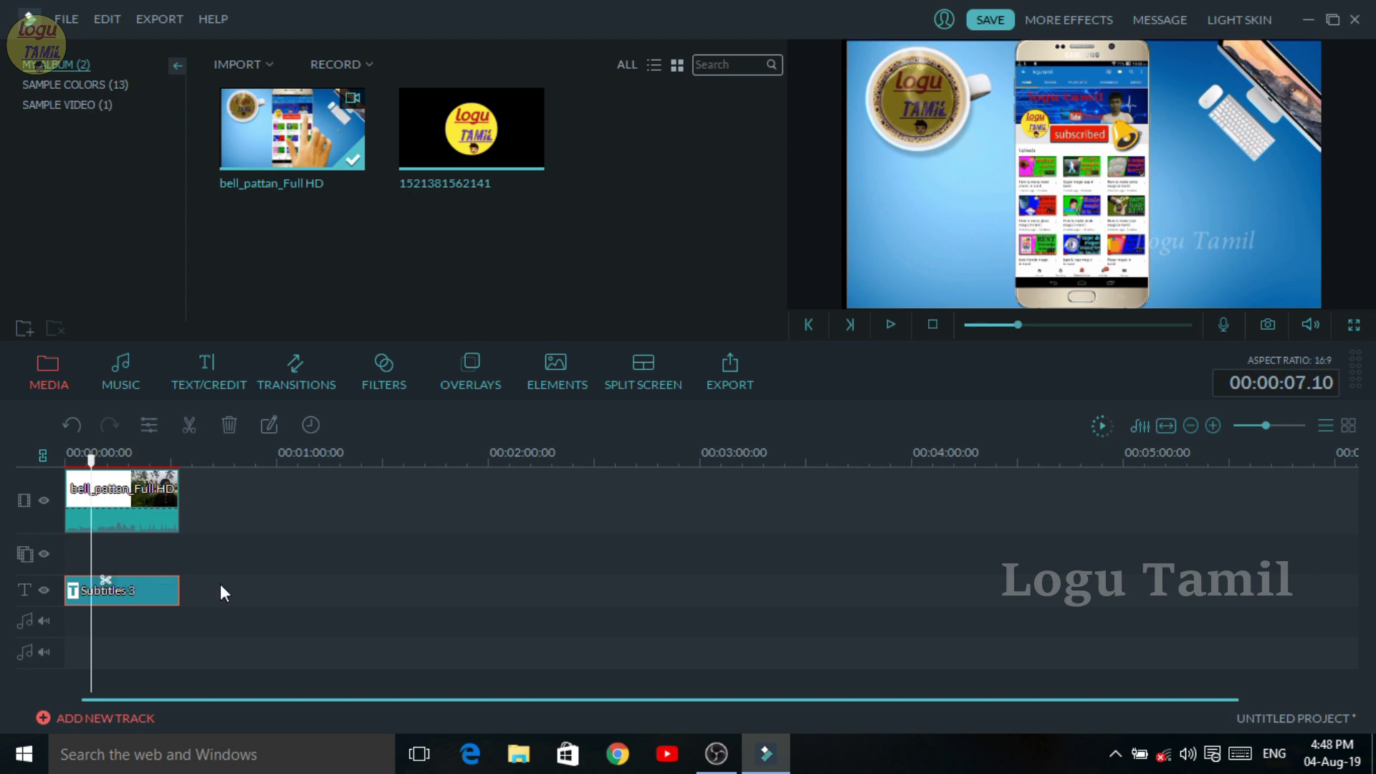
Delete the Subtitles 3 clip and the bell_pattan_Full HD clip from the timeline.
right_click(133, 586)
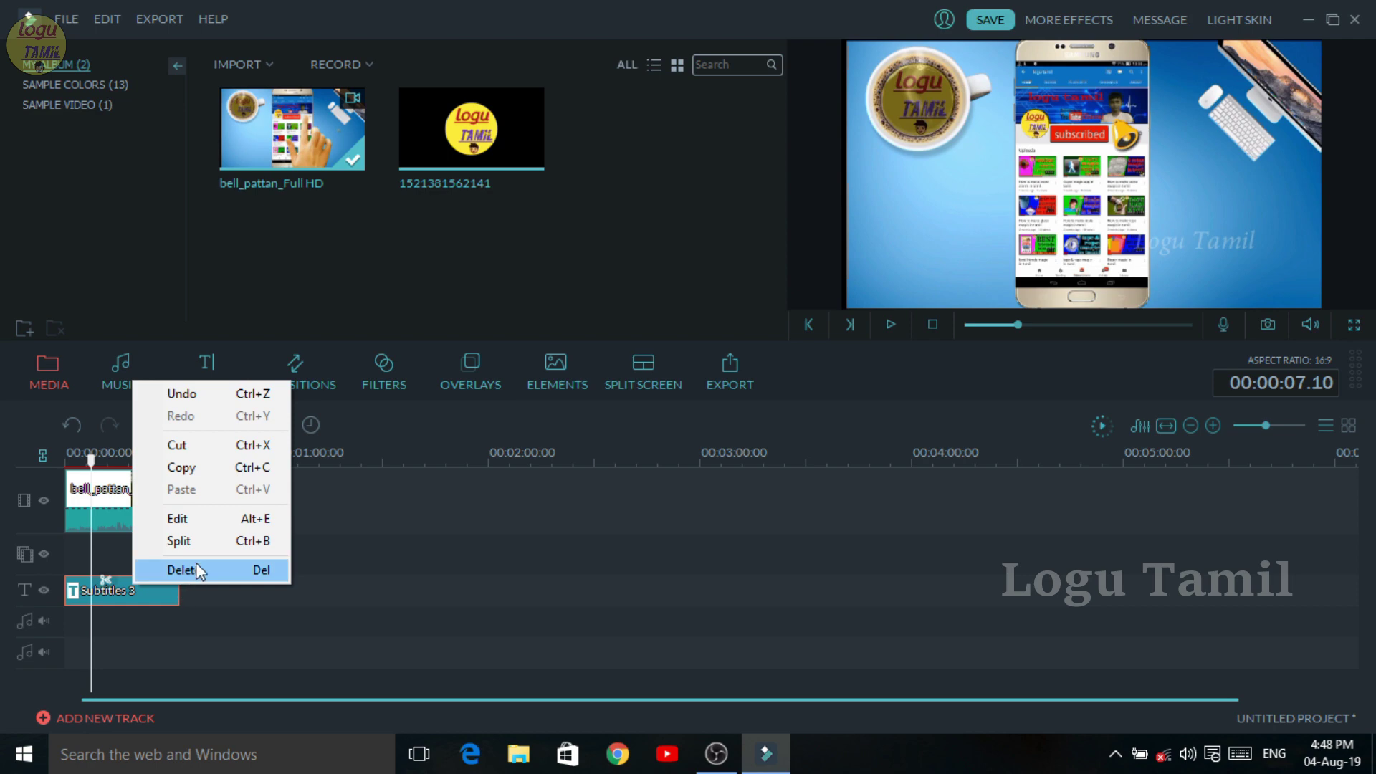
left_click(190, 567)
left_click_drag(99, 462, 69, 461)
left_click(123, 492)
right_click(124, 491)
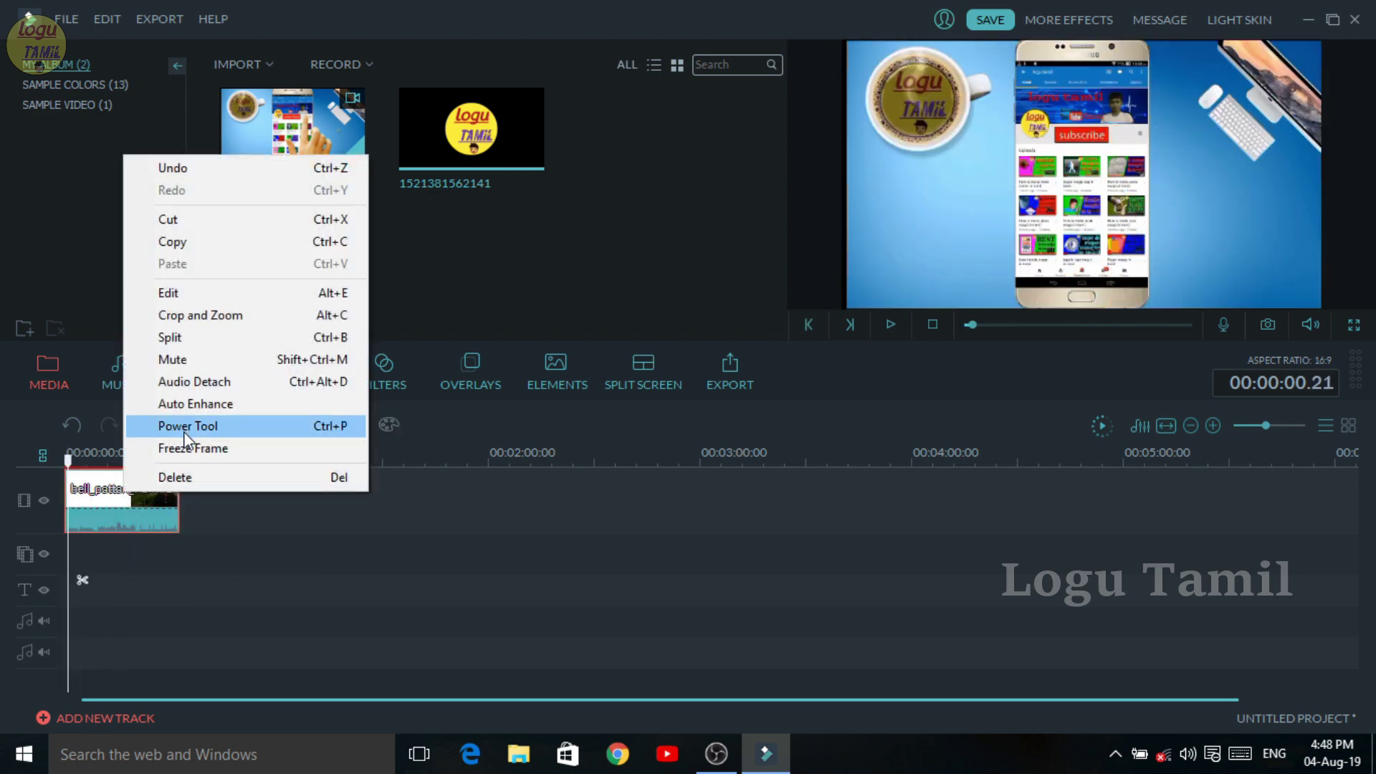
left_click(183, 468)
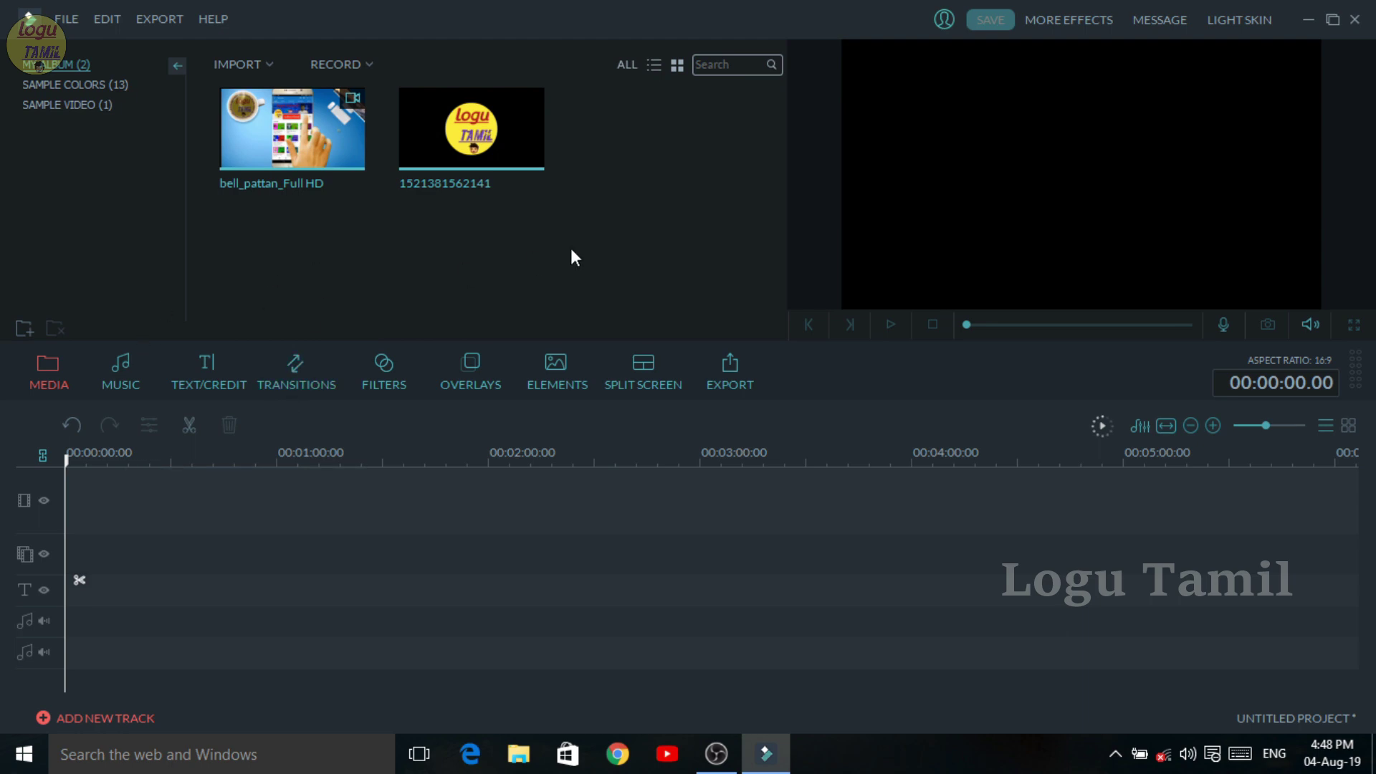
Add bell_pattan_Full HD to the video track and the custom "test" preset to the text track, both from the start.
mouse_move(304, 153)
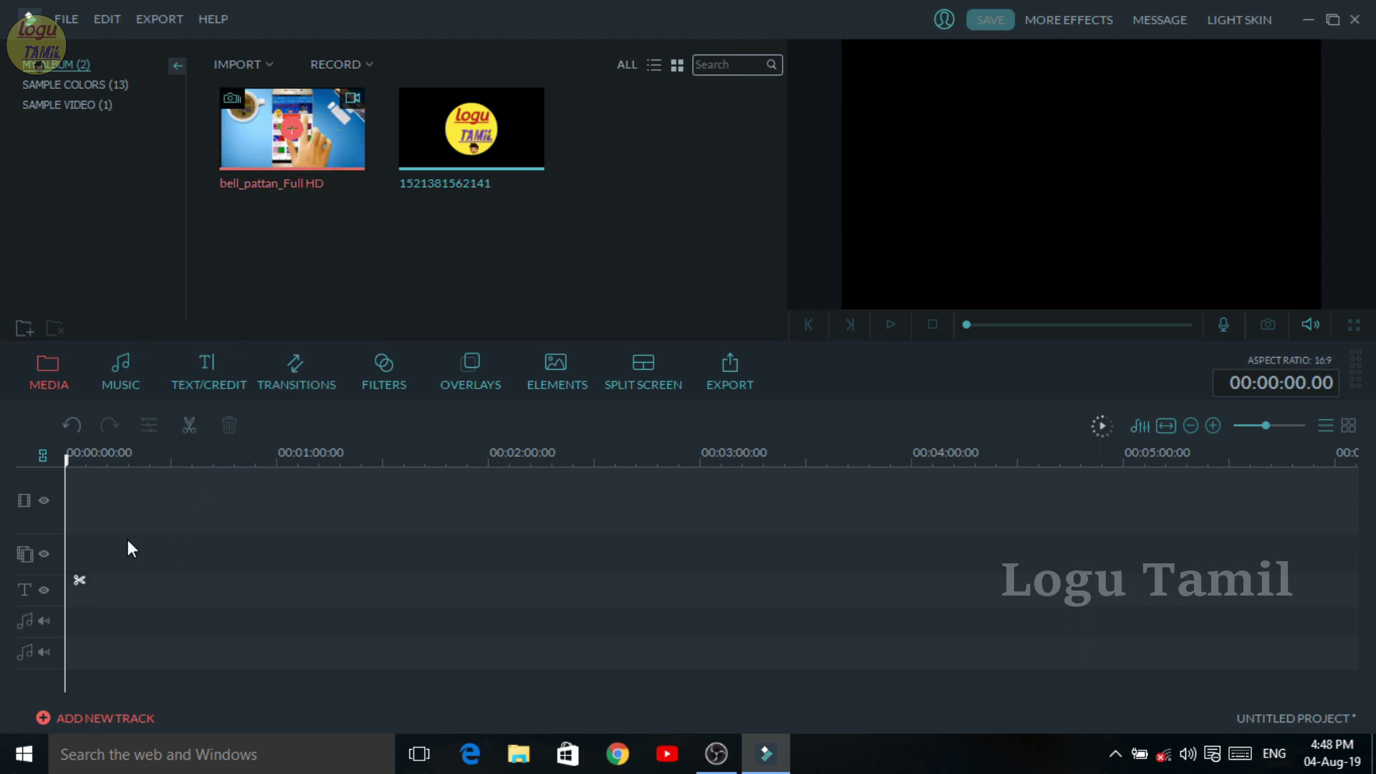
left_click_drag(127, 538, 130, 524)
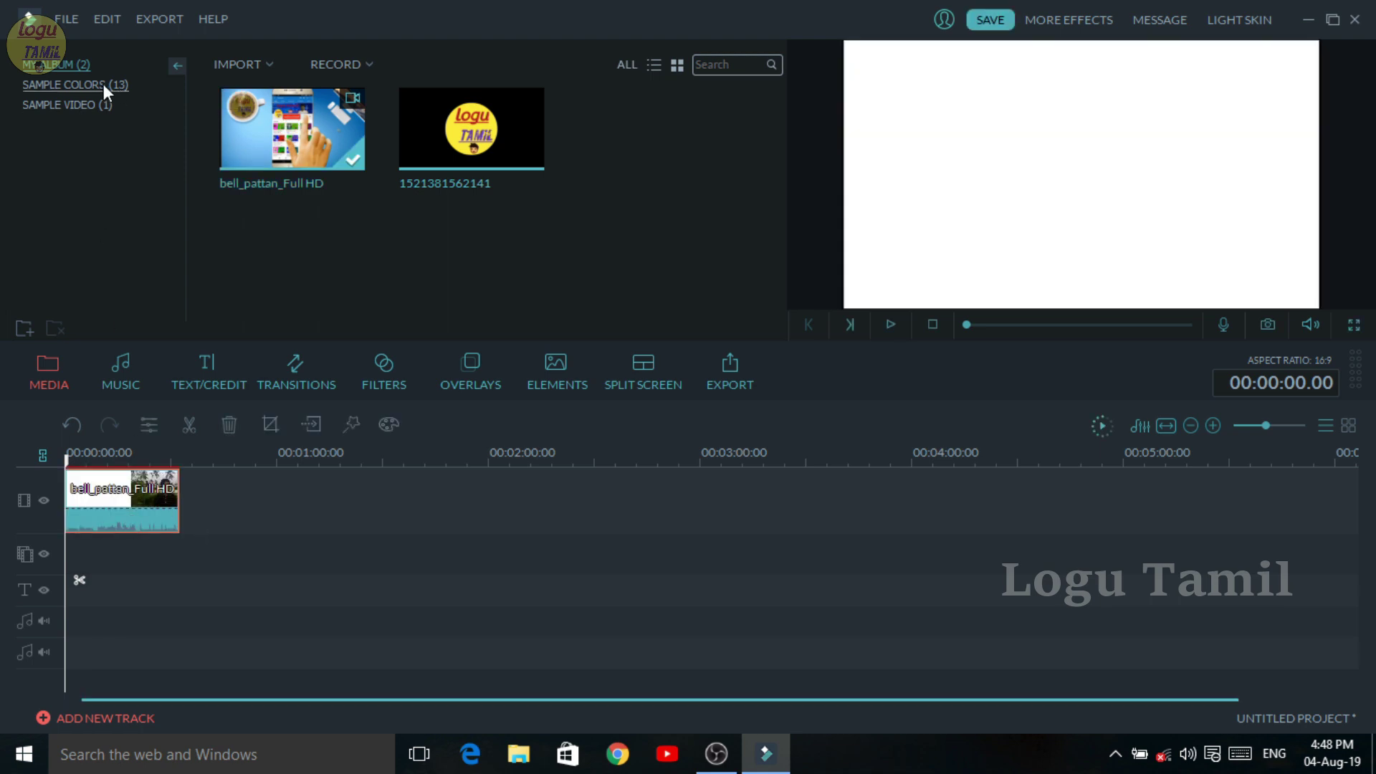
left_click(201, 368)
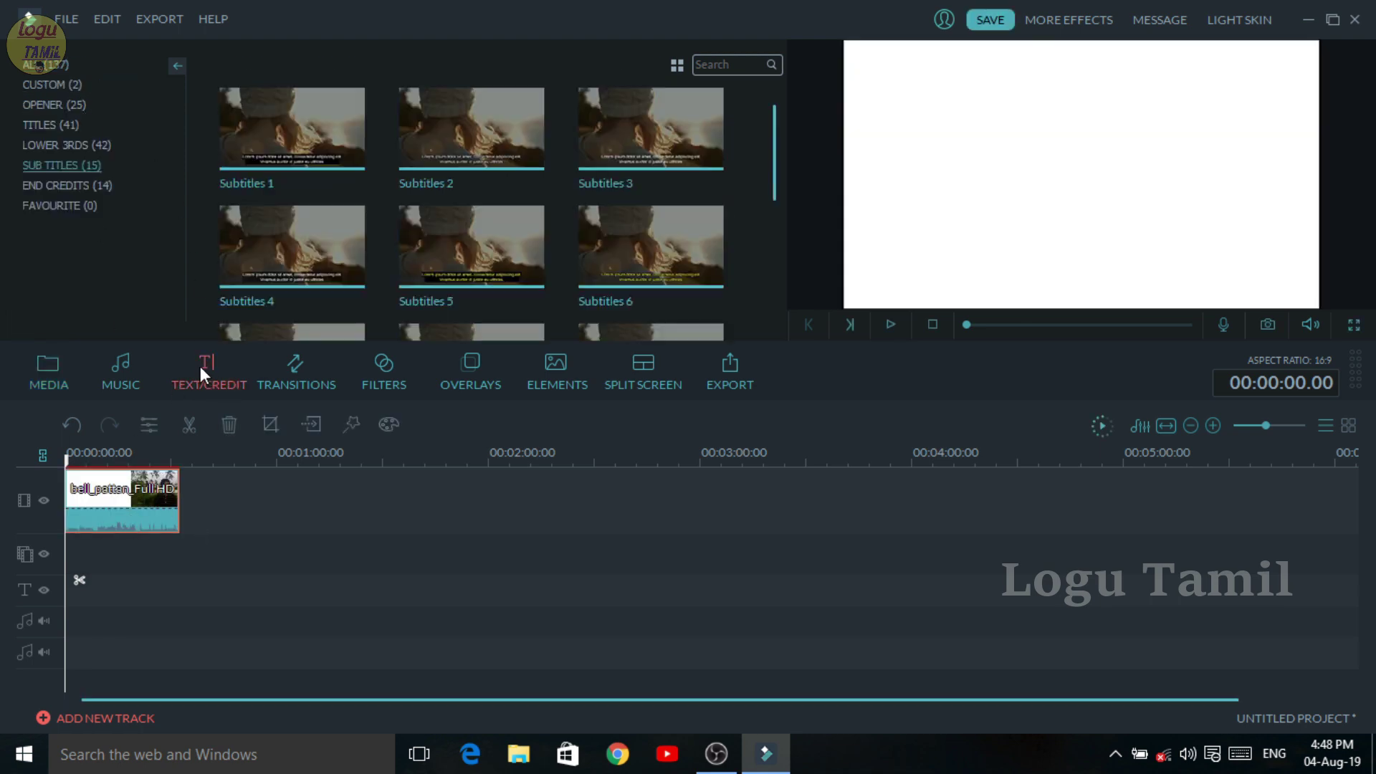
left_click(58, 88)
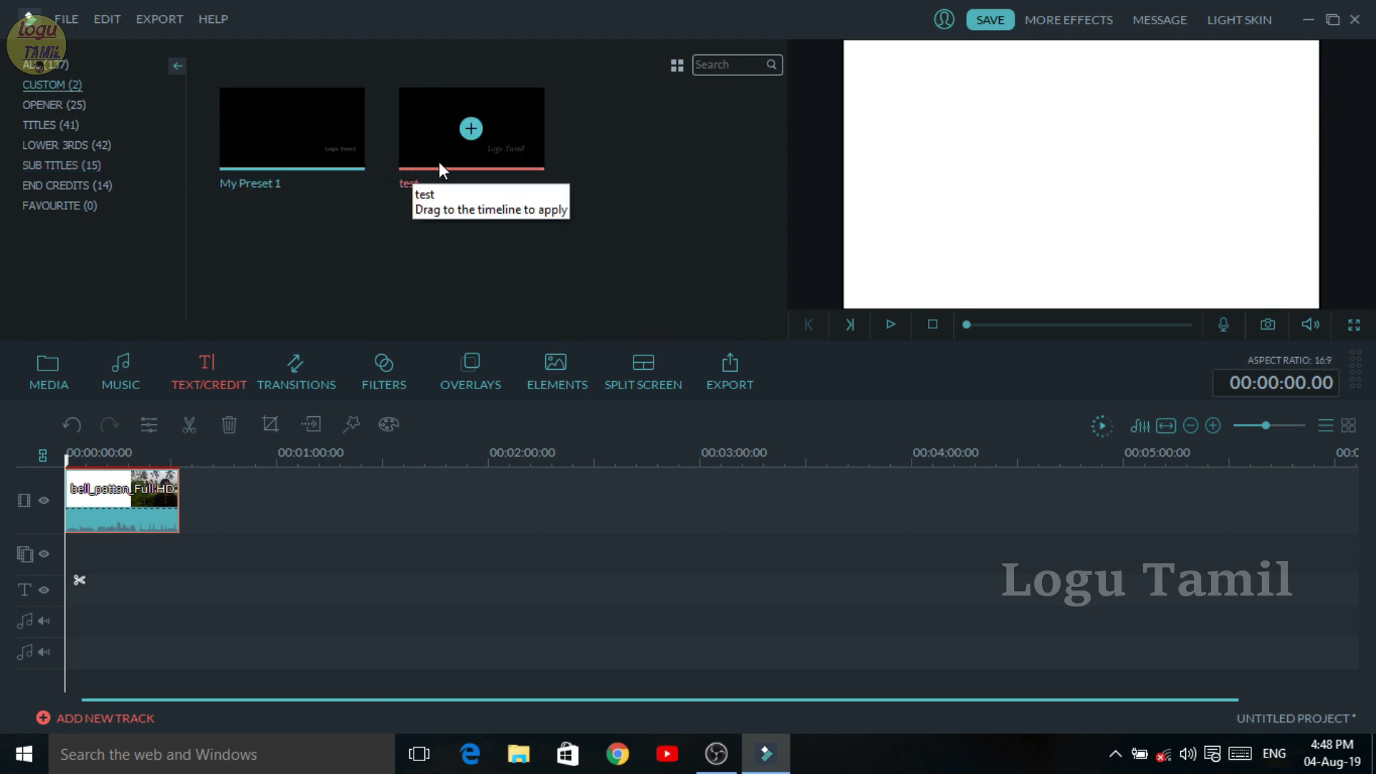
left_click(469, 130)
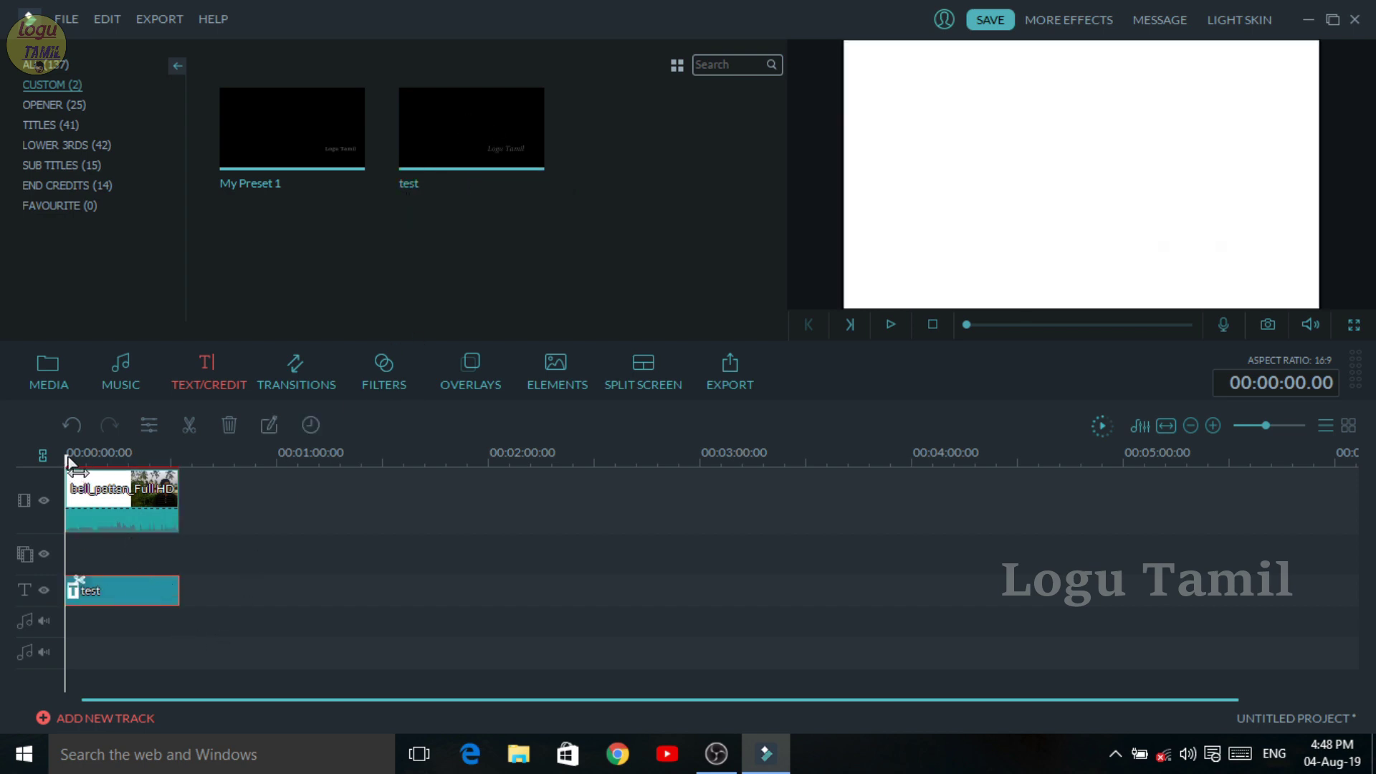
Scrub to about 00:00:07.17 to check the "test" text over the video, and return the playhead to the start.
left_click_drag(66, 460, 140, 502)
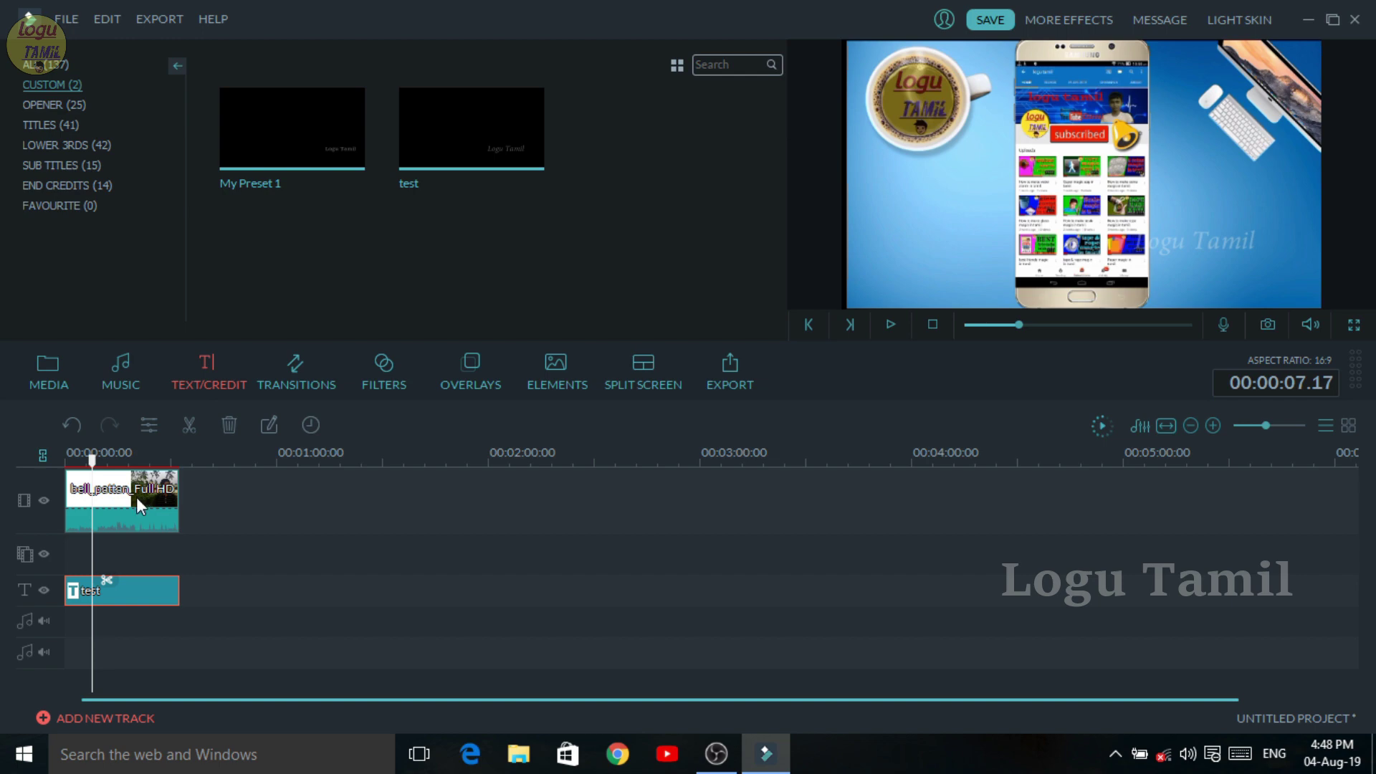
left_click(50, 387)
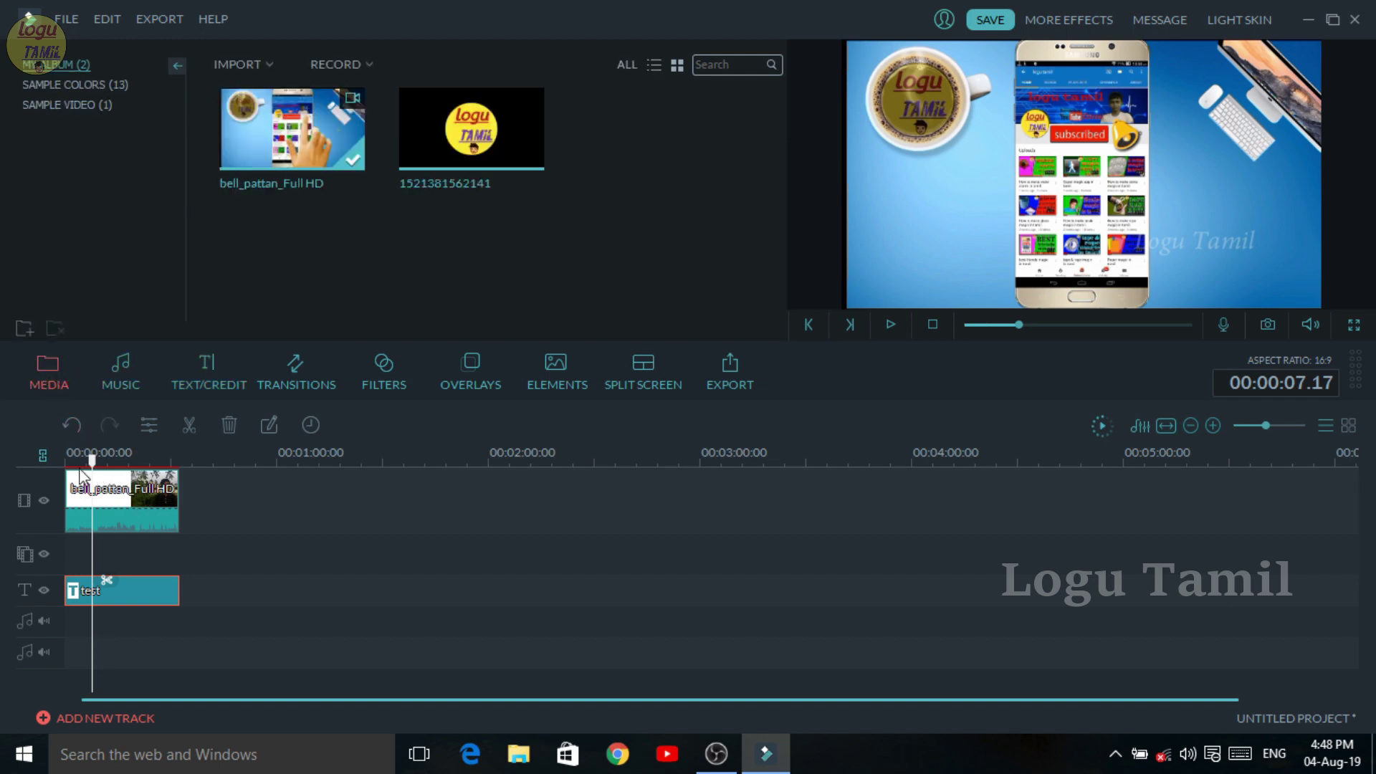
left_click_drag(91, 462, 63, 462)
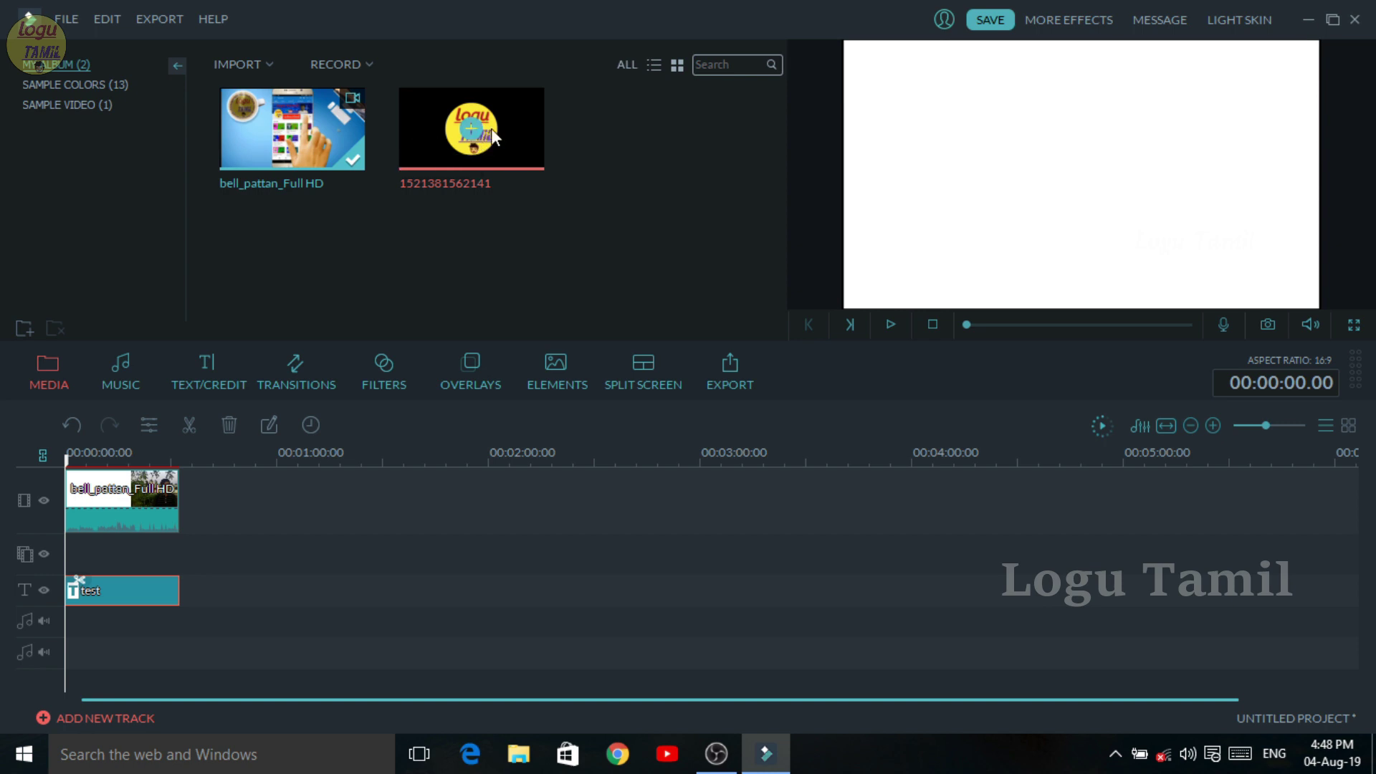
mouse_move(542, 138)
mouse_move(66, 460)
left_mouse_down()
mouse_move(87, 460)
mouse_move(65, 466)
left_mouse_up()
mouse_move(466, 135)
left_click(471, 118)
mouse_move(473, 136)
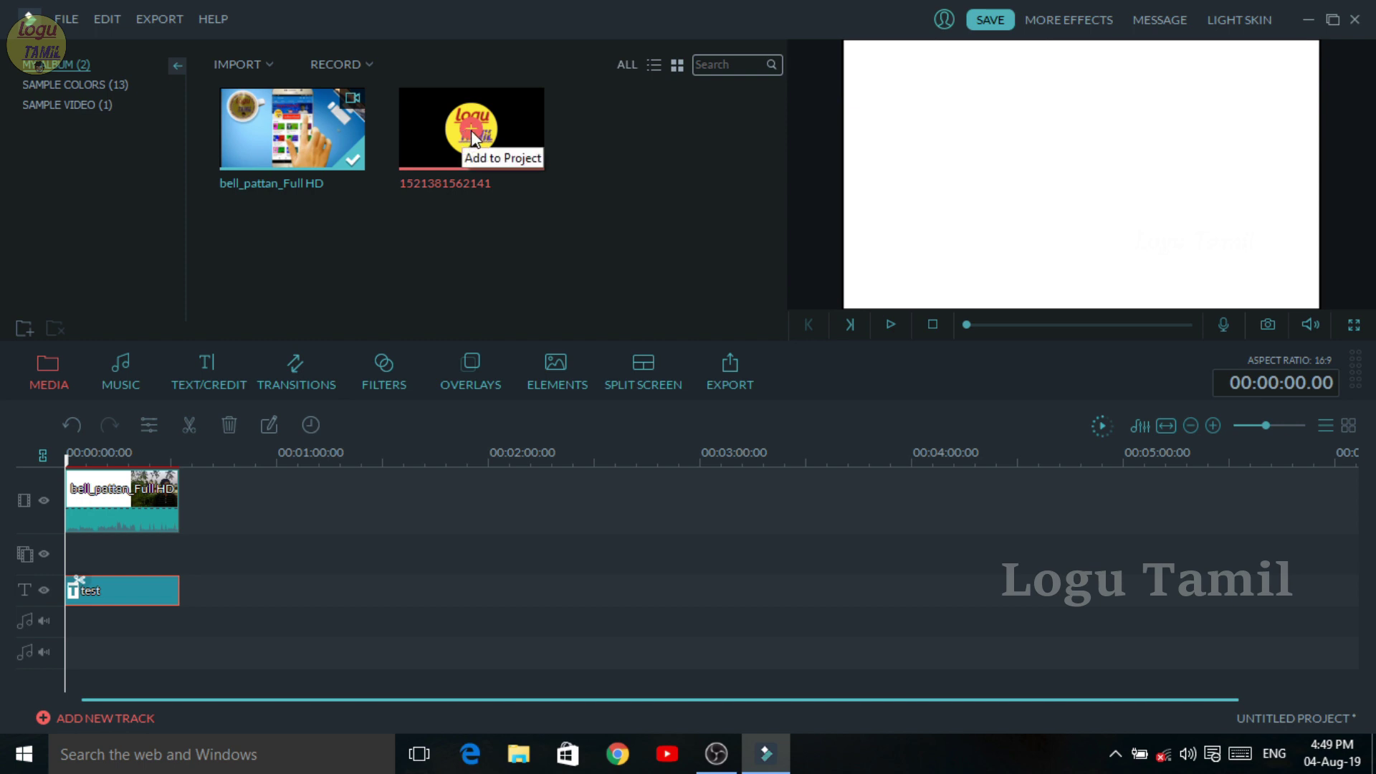
right_click(472, 132)
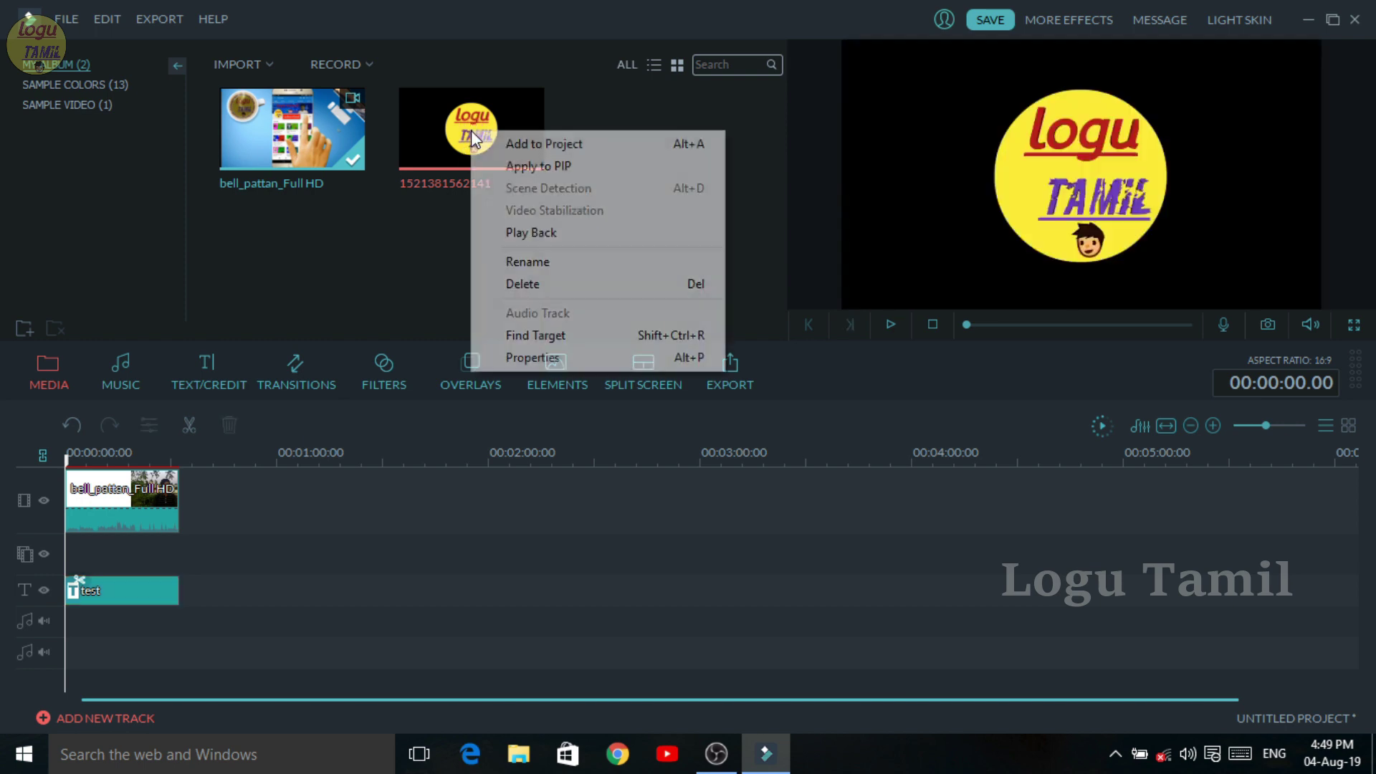
left_click(549, 169)
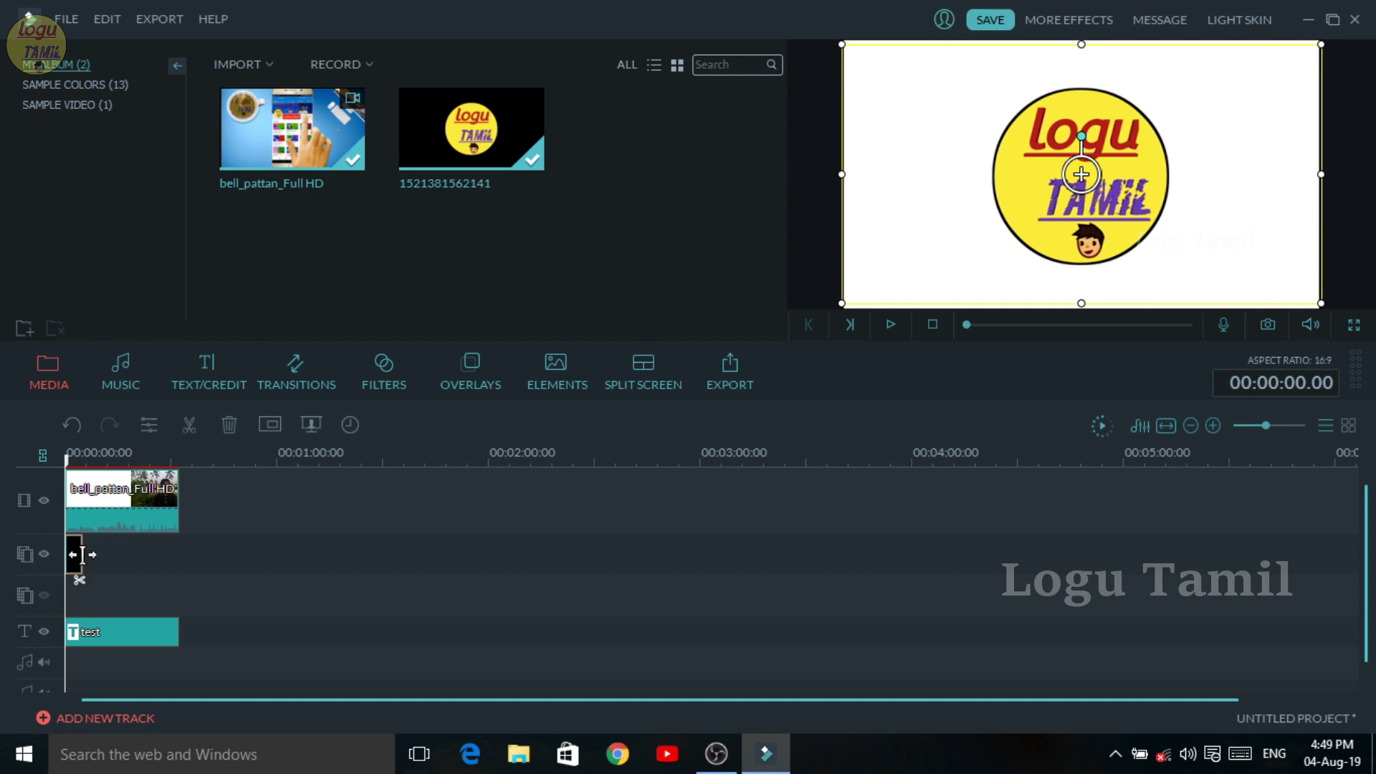
left_click_drag(79, 555, 179, 553)
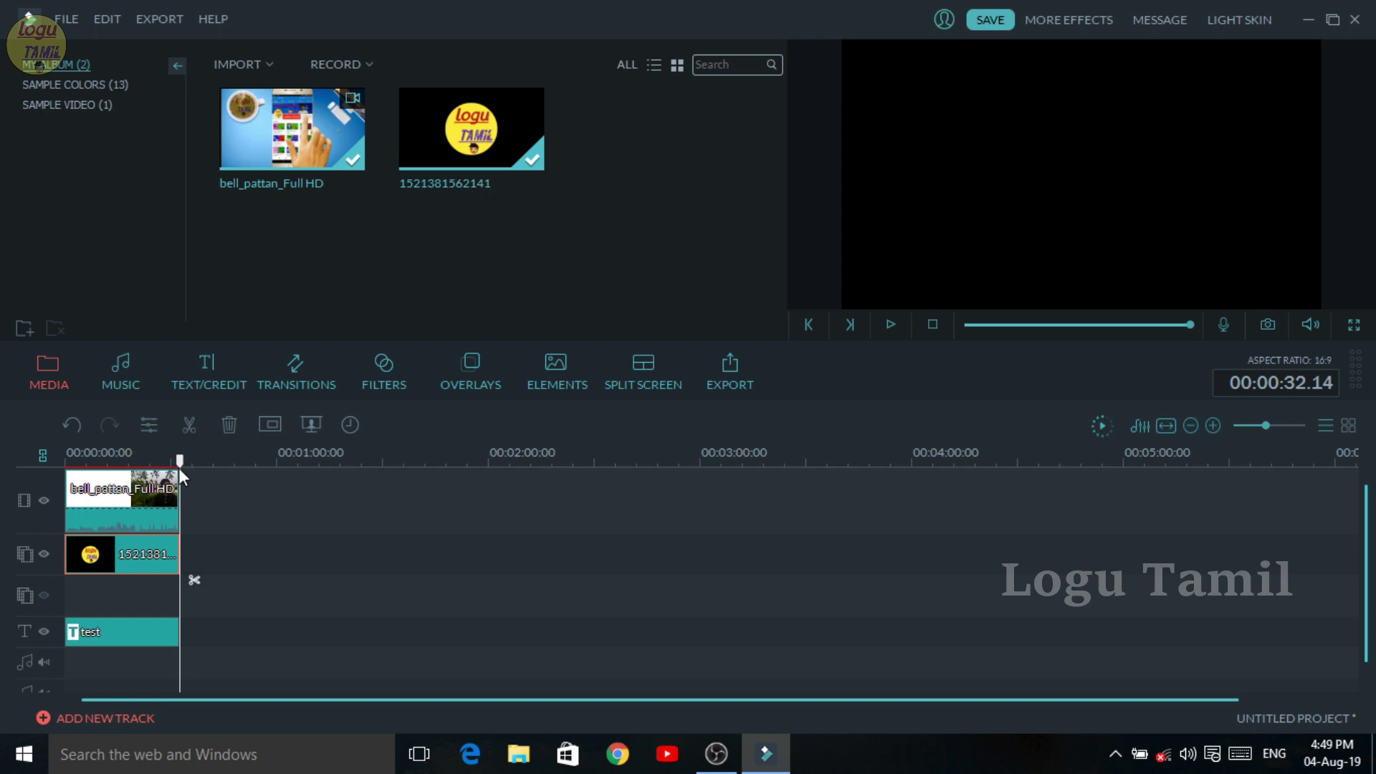
At about 00:00:10.21, shrink the logo overlay to a small badge and position it in the video frame's upper-left corner.
left_click_drag(177, 473, 103, 484)
left_click(1045, 180)
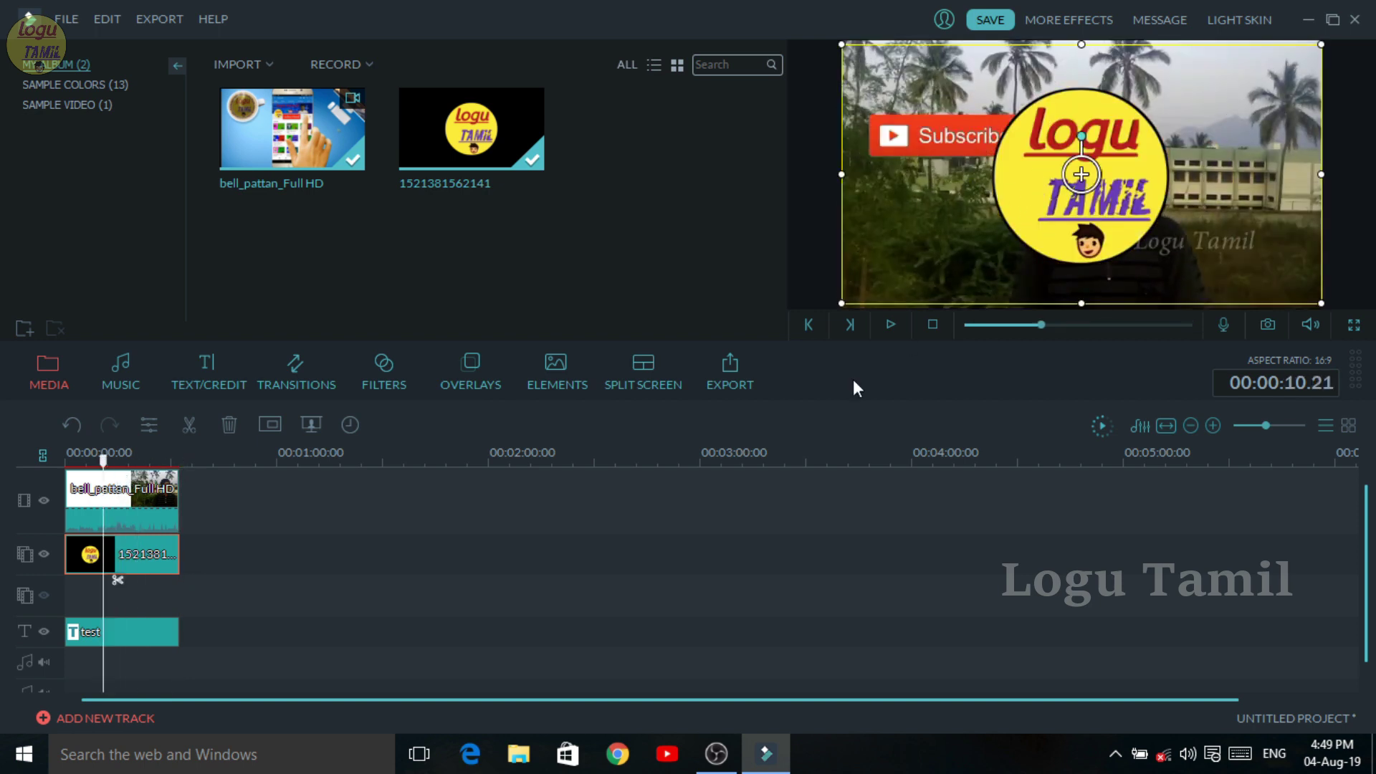
right_click(137, 563)
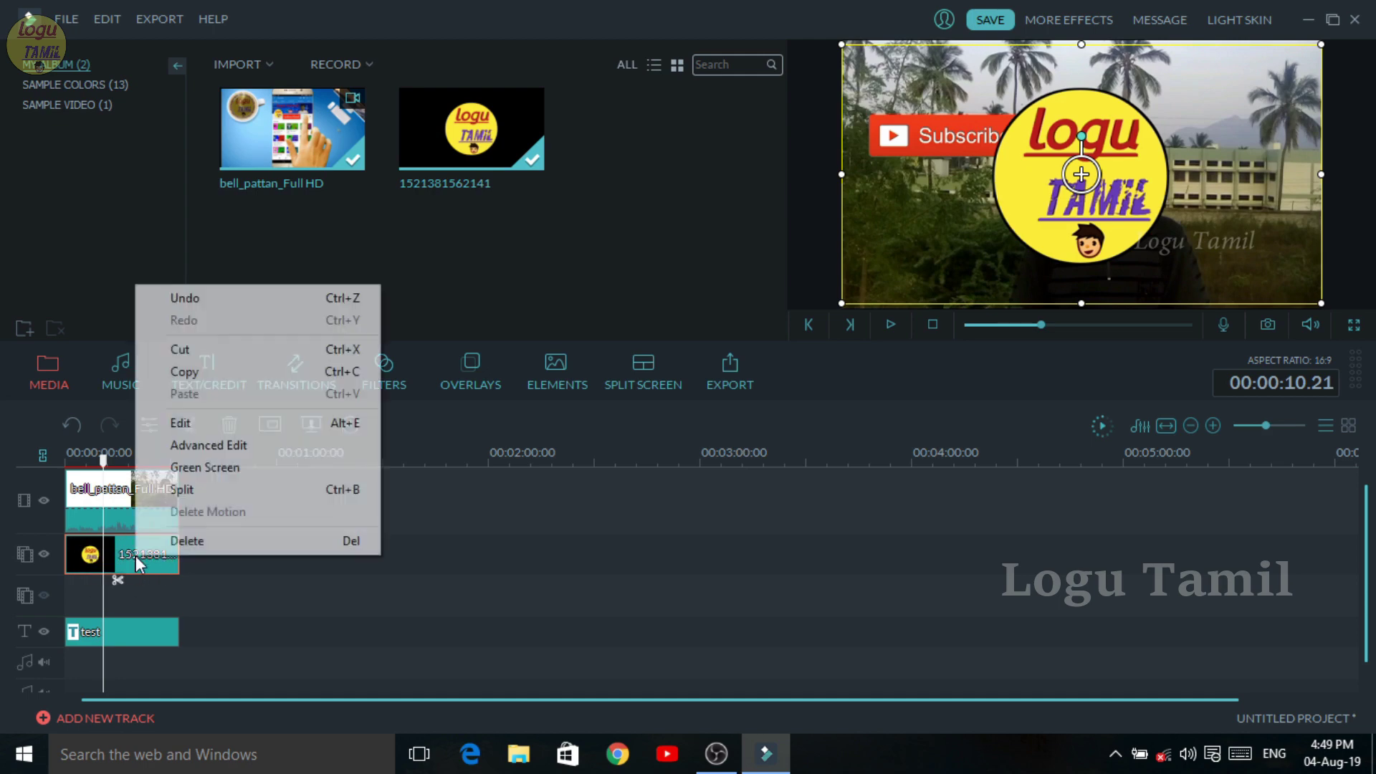
left_click(238, 426)
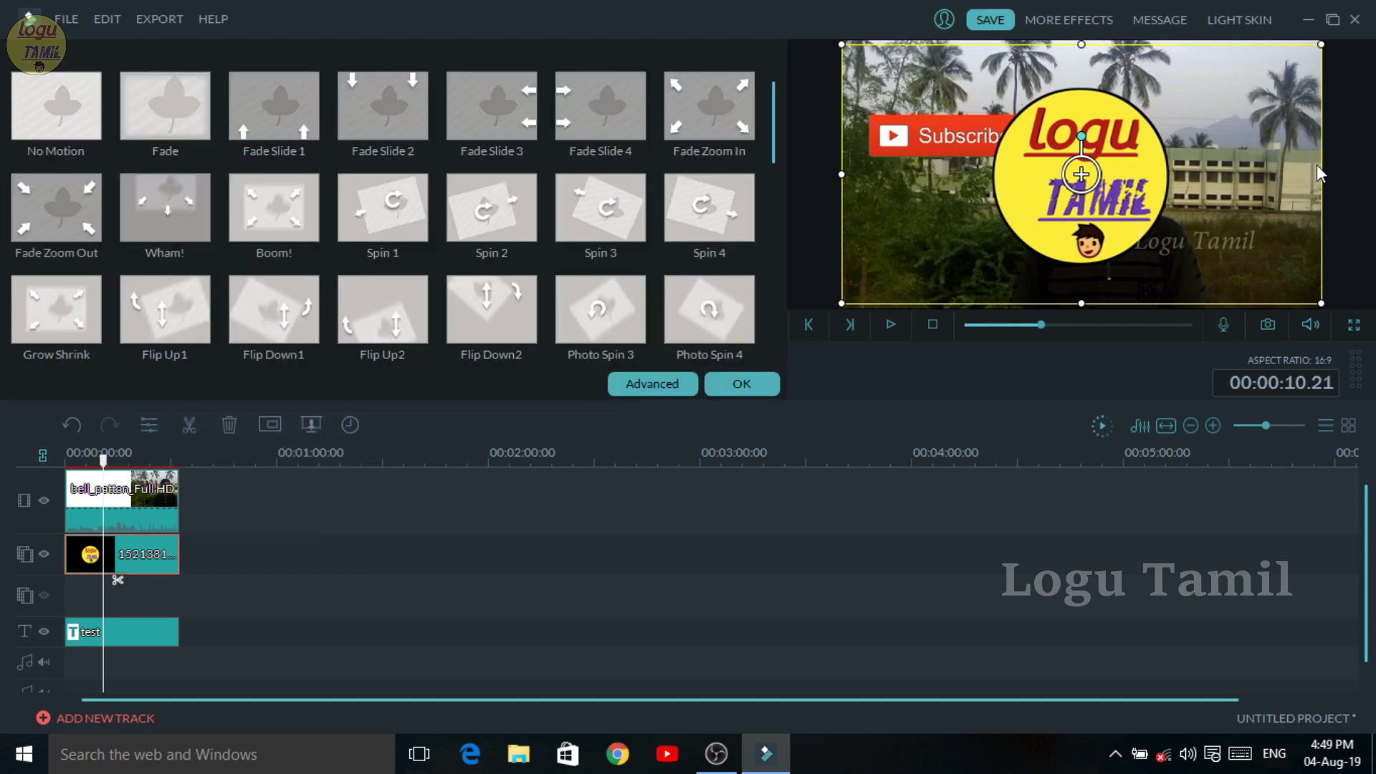
left_click_drag(1319, 300, 890, 65)
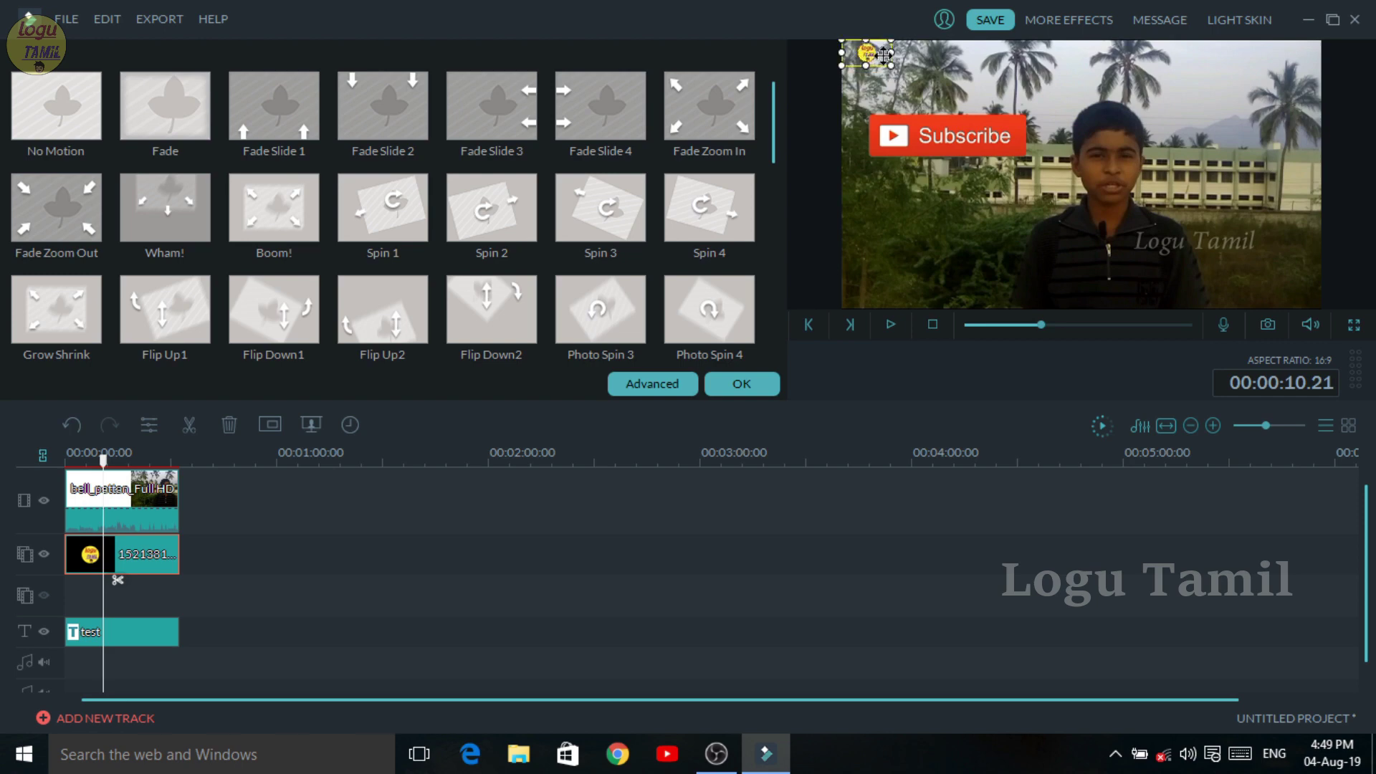
left_click_drag(891, 66, 897, 68)
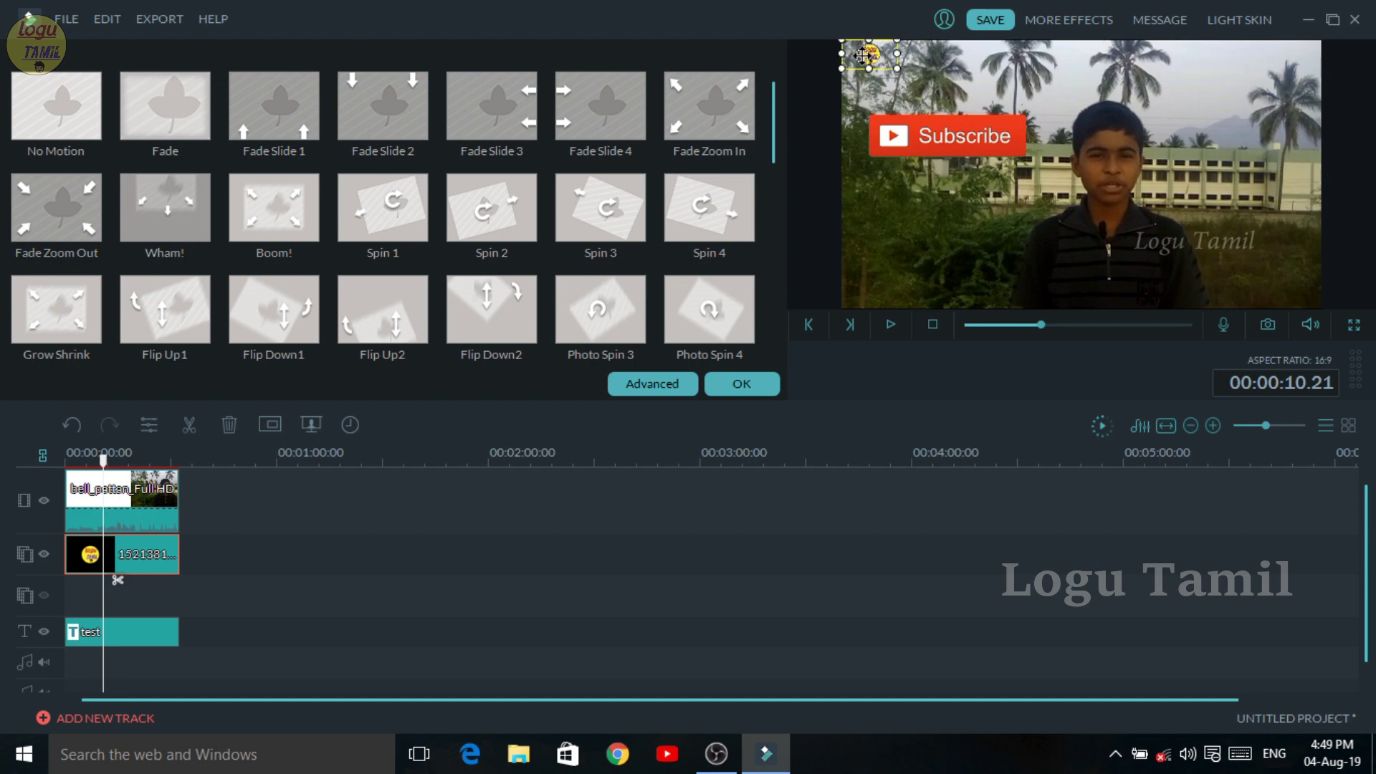
left_click_drag(859, 56, 863, 56)
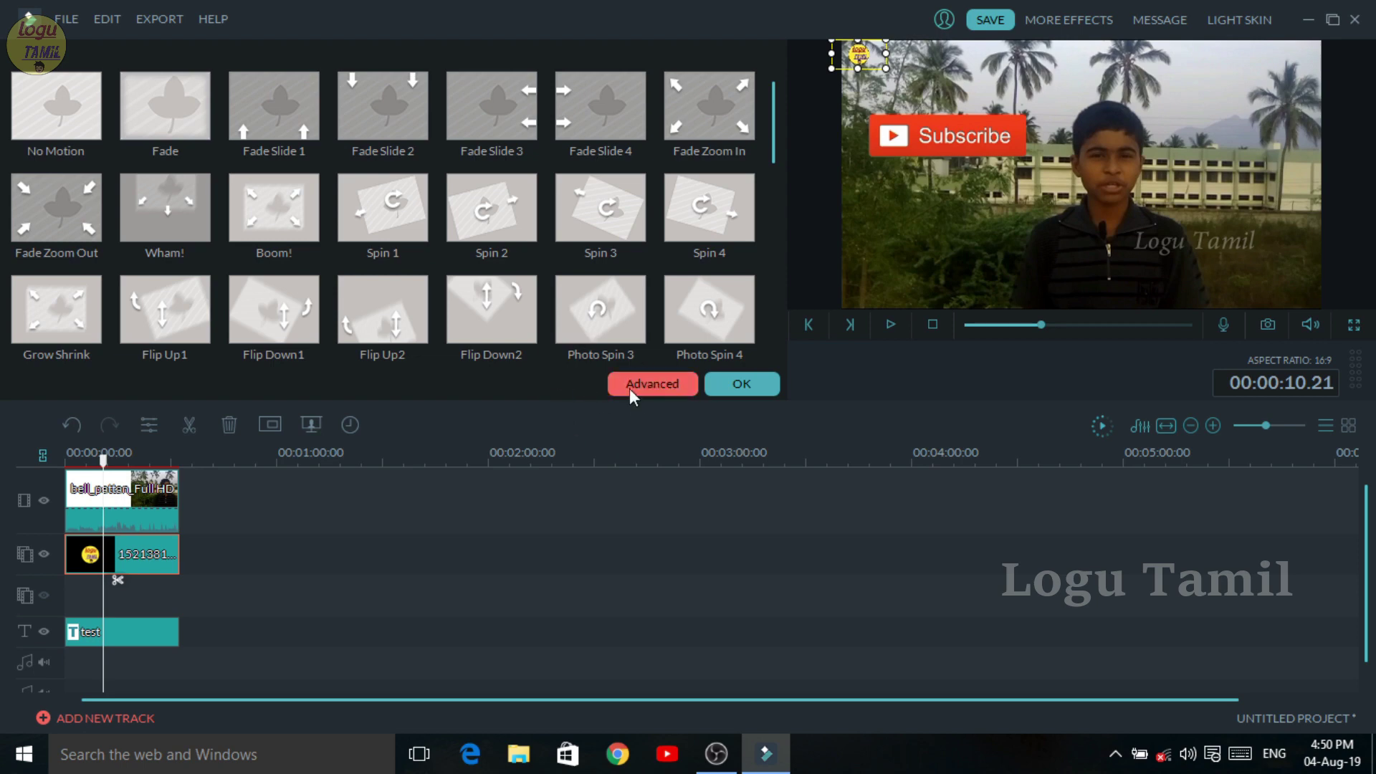
Set the logo overlay's compositing opacity to 23, keeping the Normal blending mode.
left_click(660, 389)
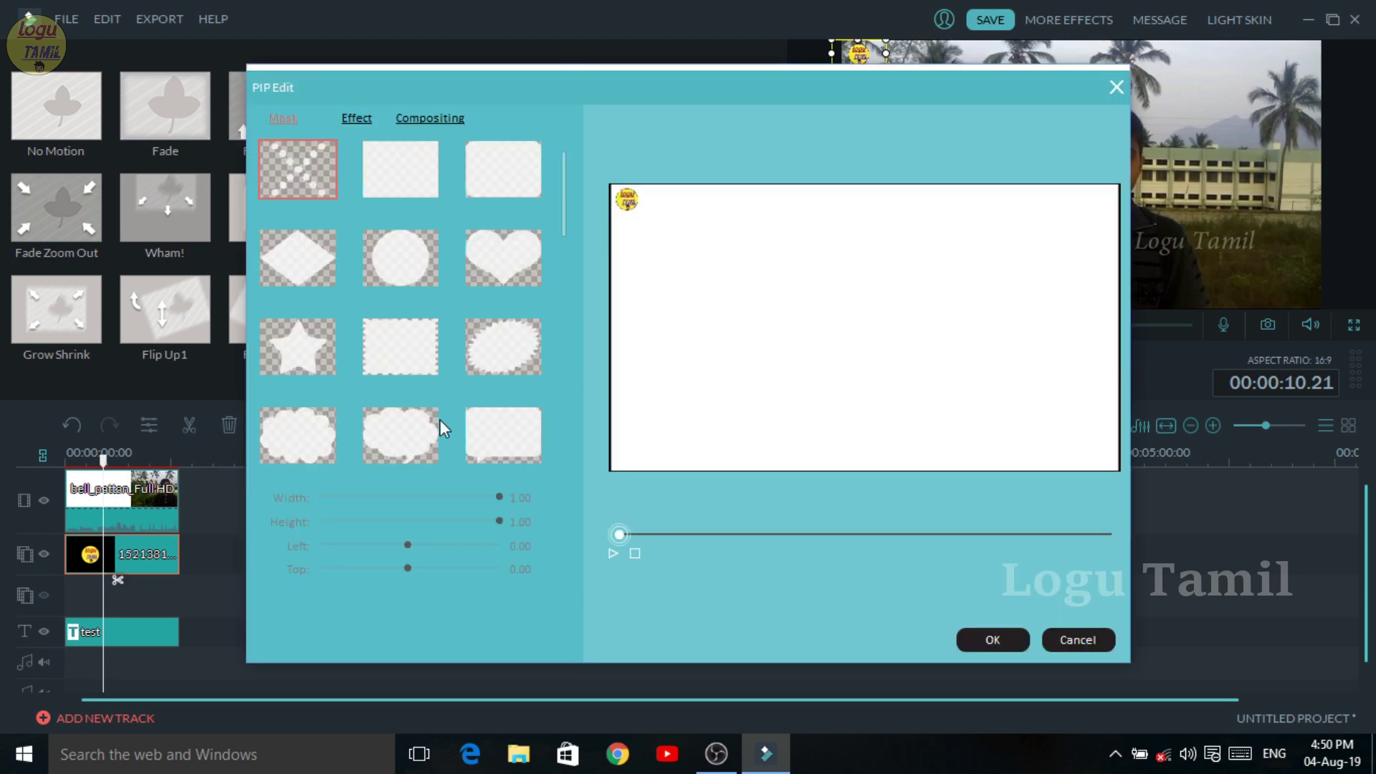
left_click(434, 119)
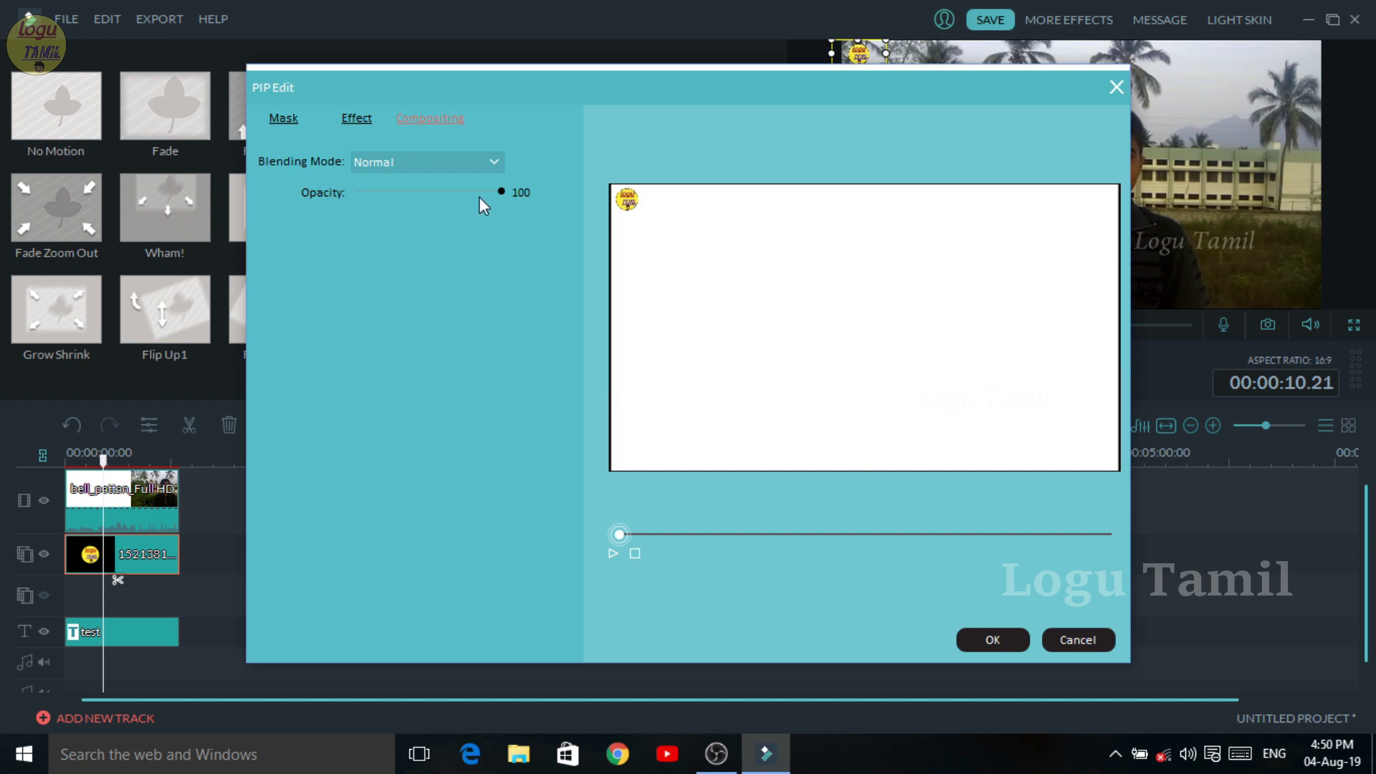
left_click_drag(500, 192, 389, 187)
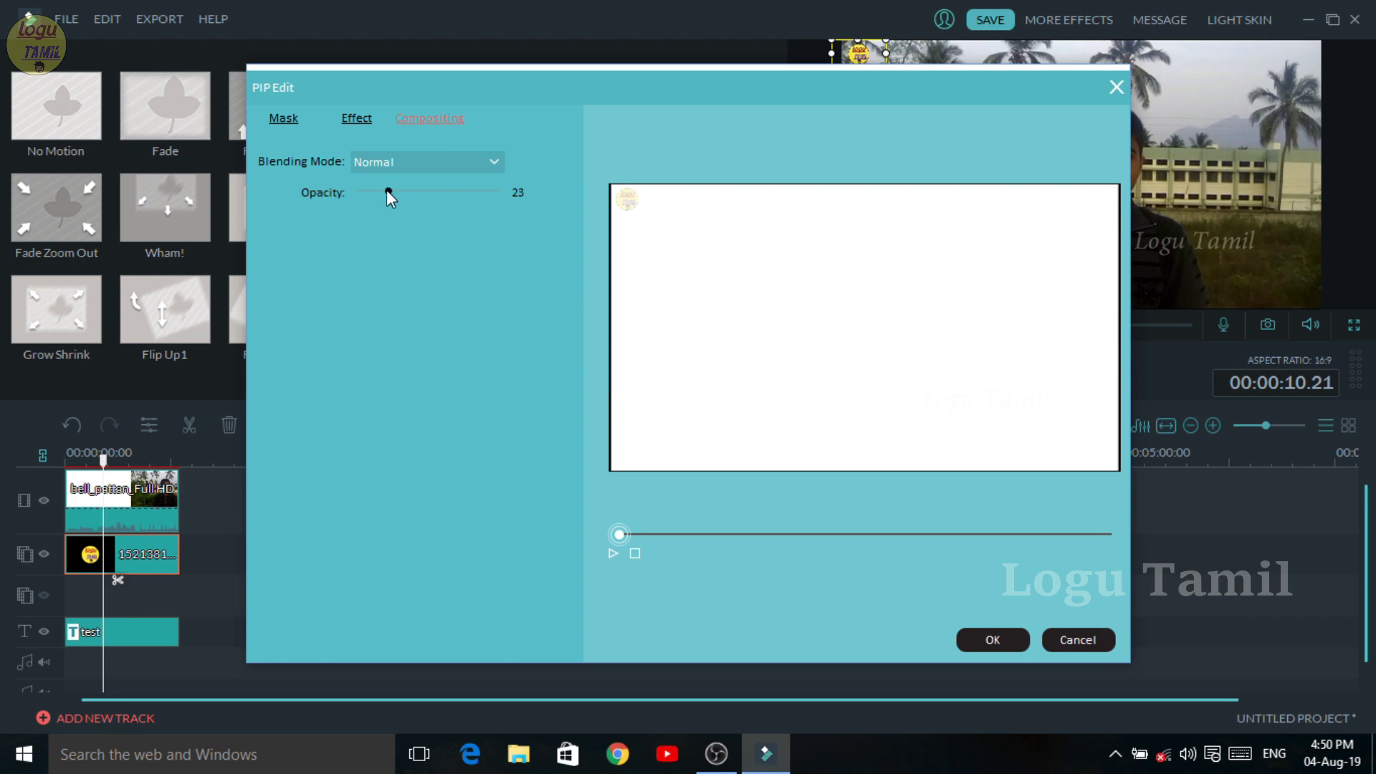
left_click(1014, 642)
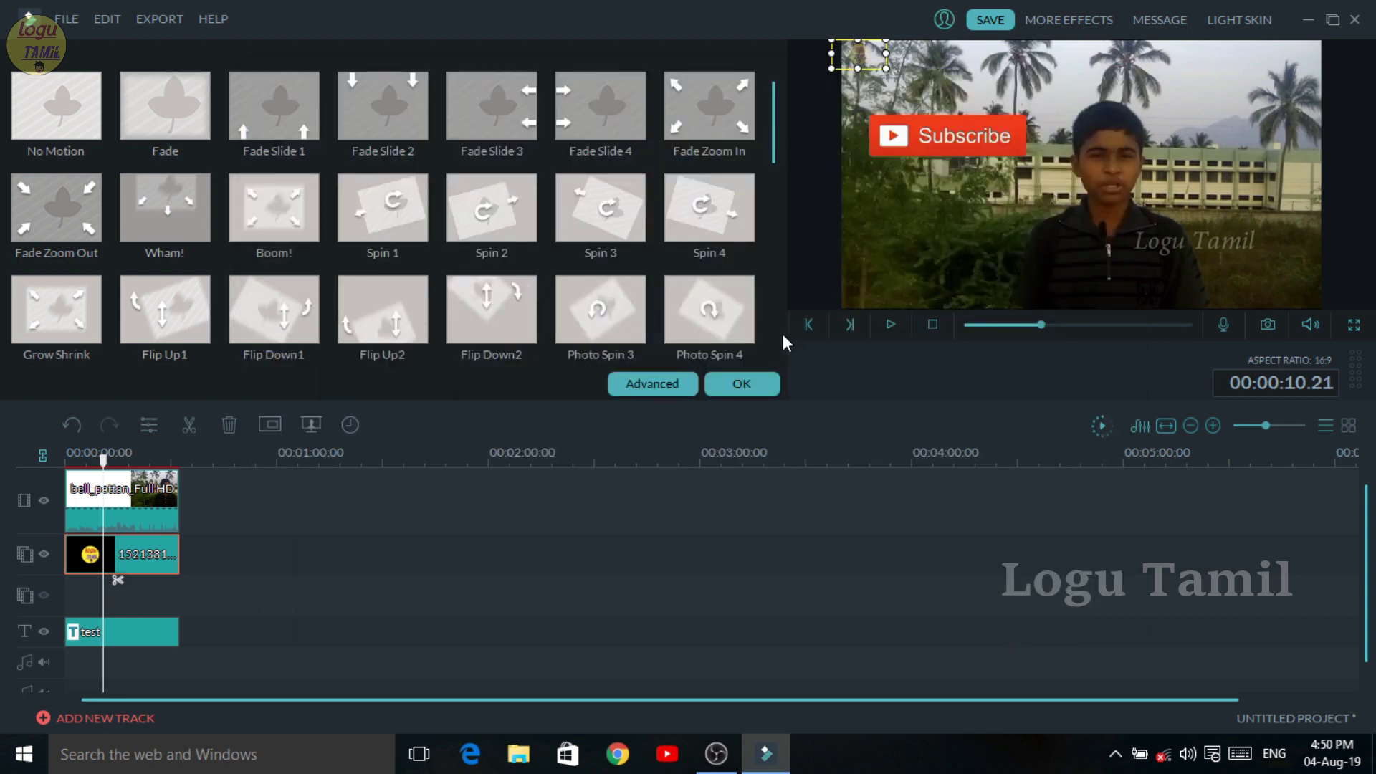
Raise the logo overlay's compositing opacity slightly, finish editing the overlay and deselect it.
left_click(639, 387)
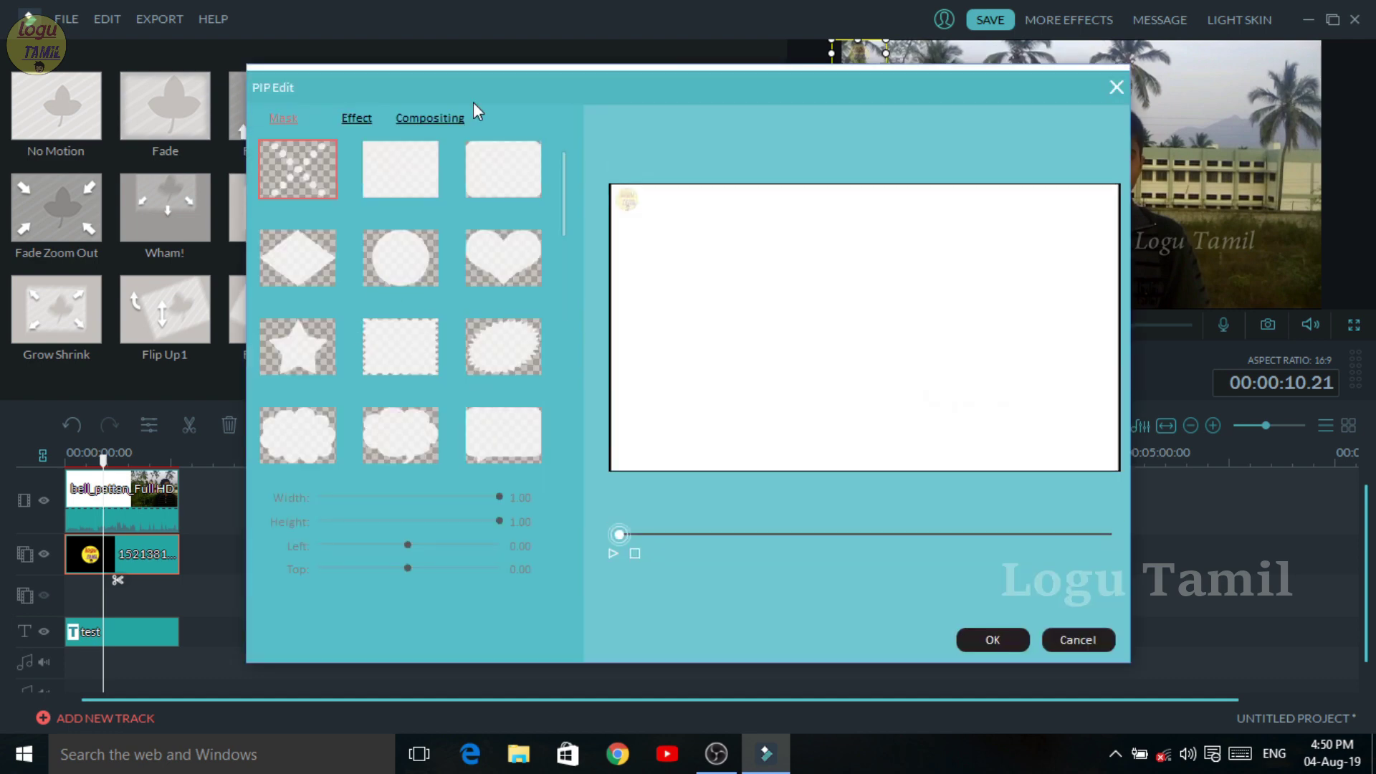
left_click(439, 120)
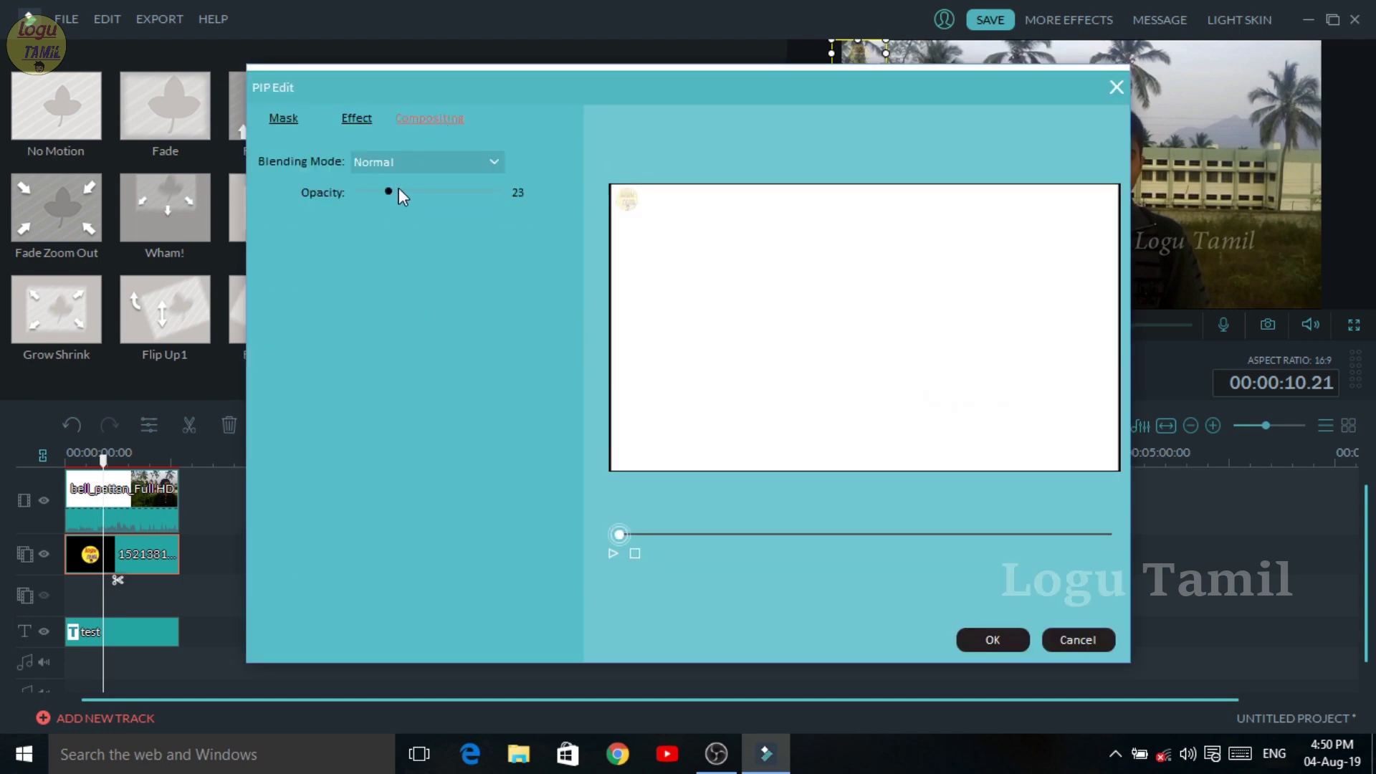
left_click(399, 190)
left_click(992, 640)
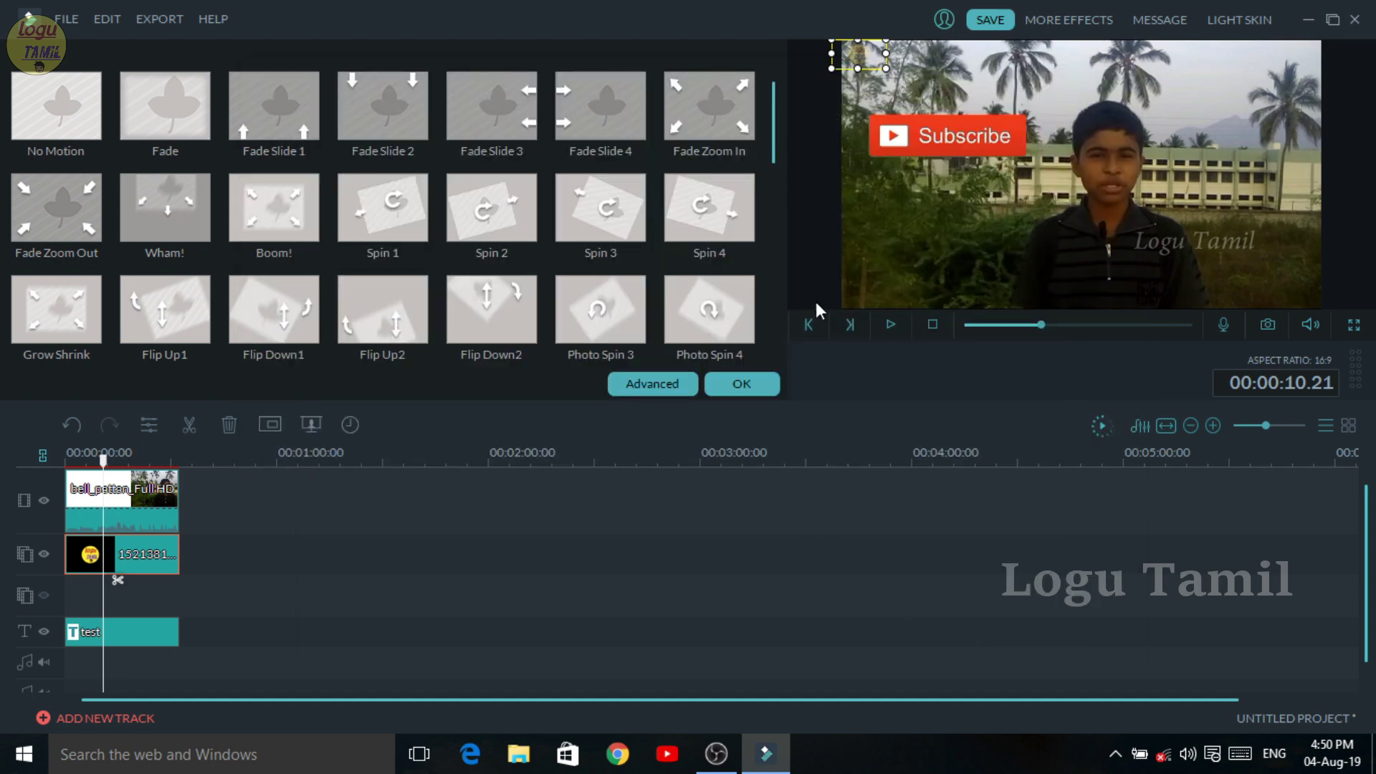
left_click(755, 389)
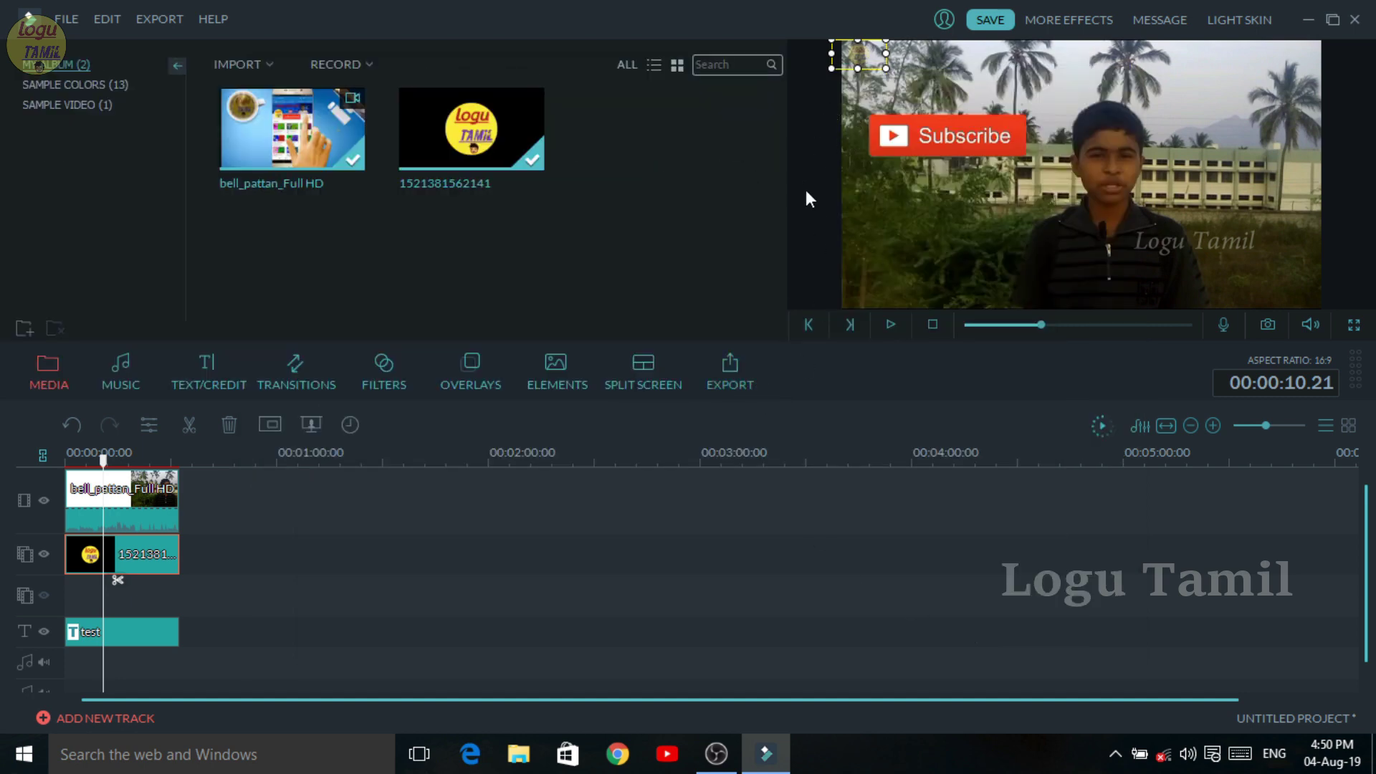
left_click(411, 597)
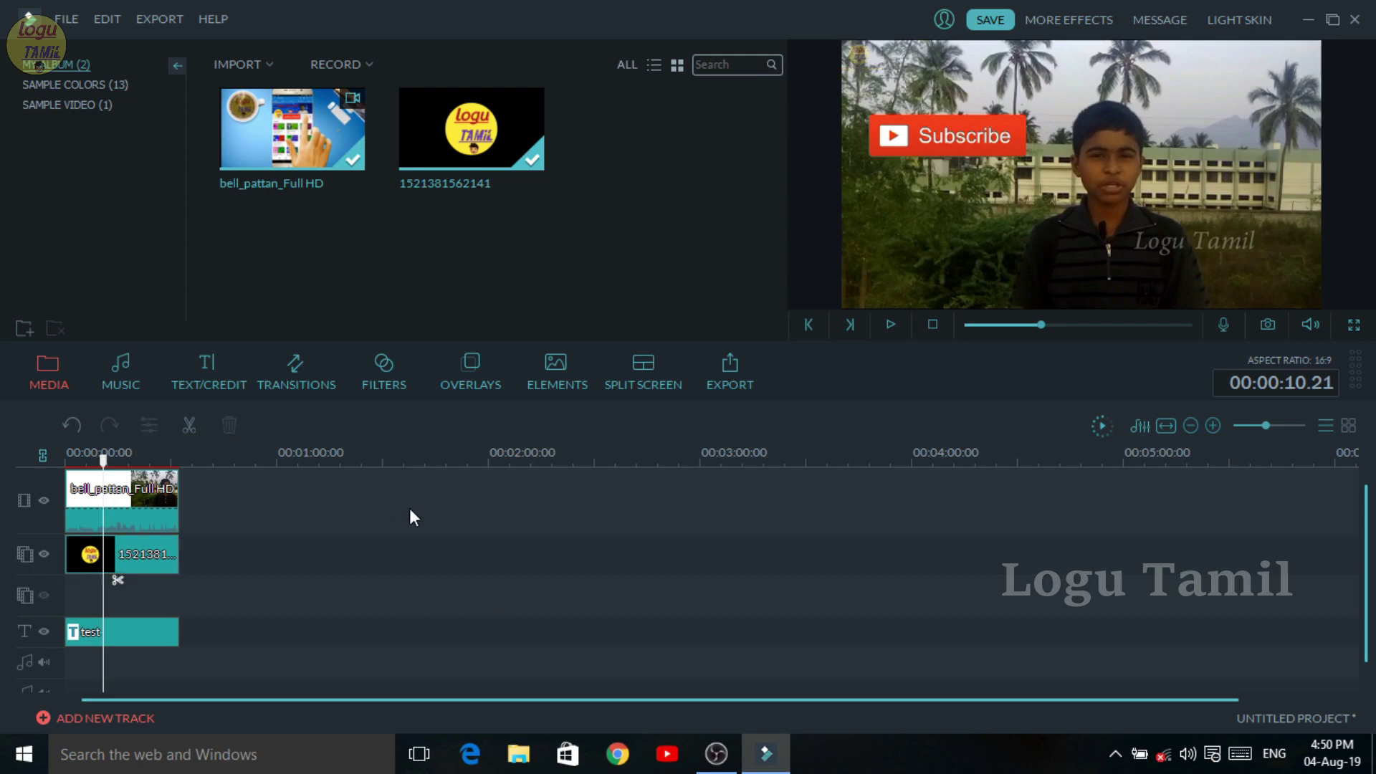
Scrub the preview to about 00:00:06.15, the start and 00:00:02.05 to check the faded logo and text watermarks.
mouse_move(1051, 328)
left_mouse_down()
mouse_move(1042, 321)
mouse_move(1089, 327)
mouse_move(960, 334)
mouse_move(1024, 330)
left_mouse_up()
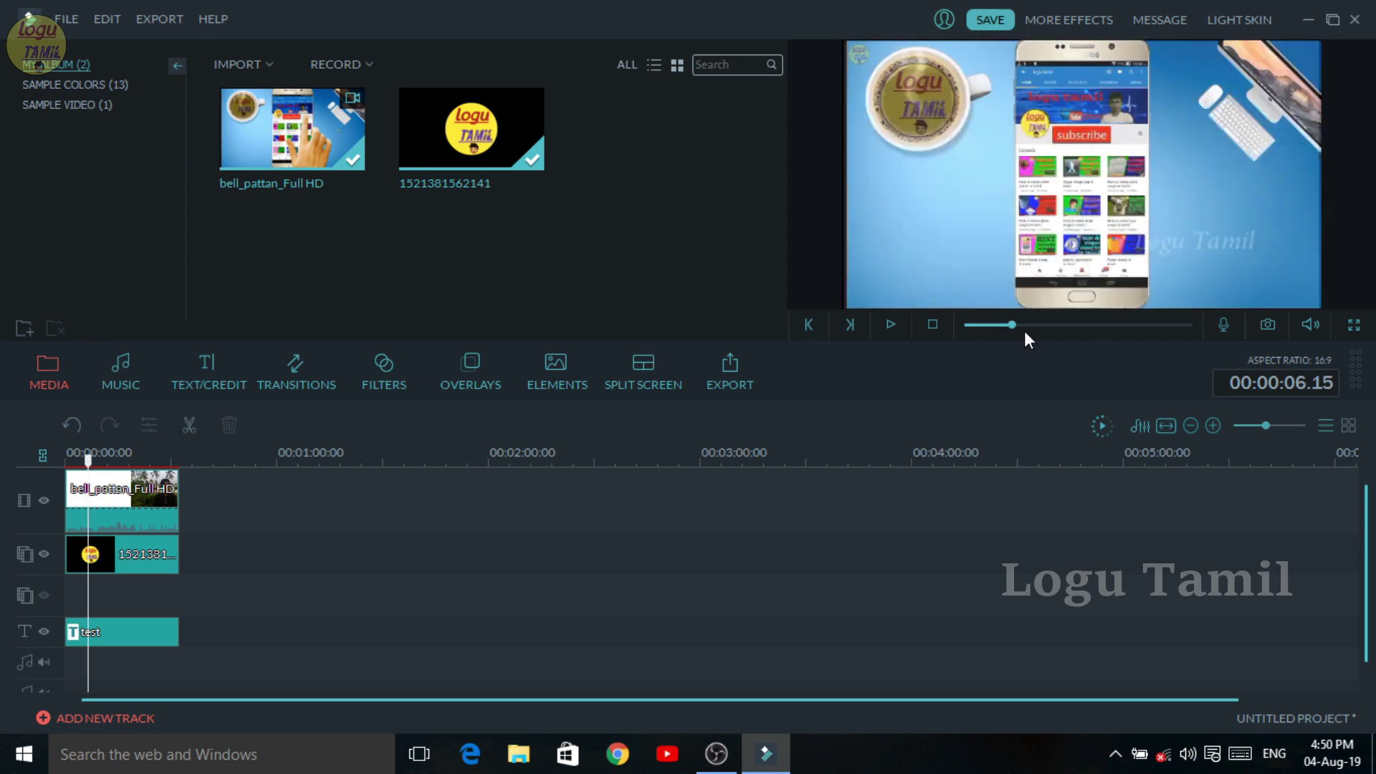
left_click_drag(1025, 329, 958, 334)
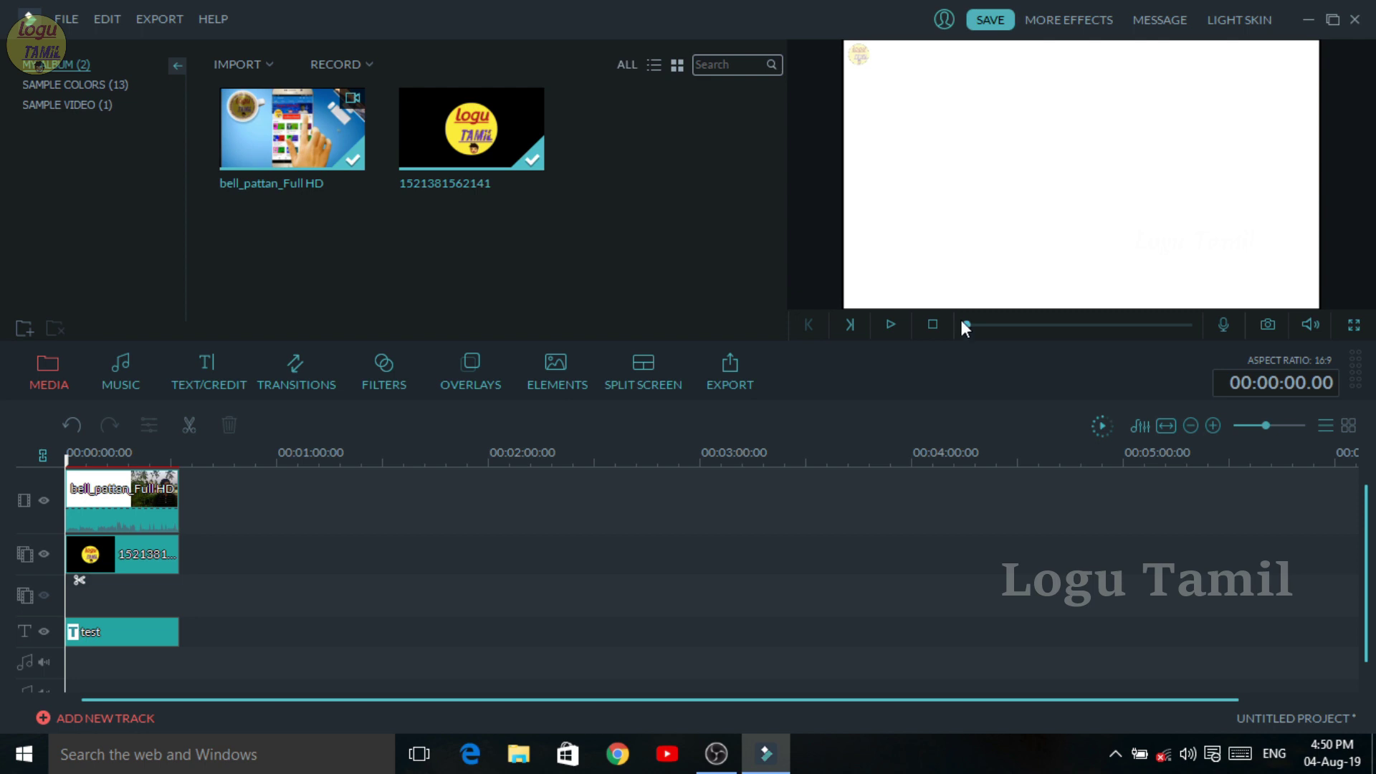
left_click(969, 322)
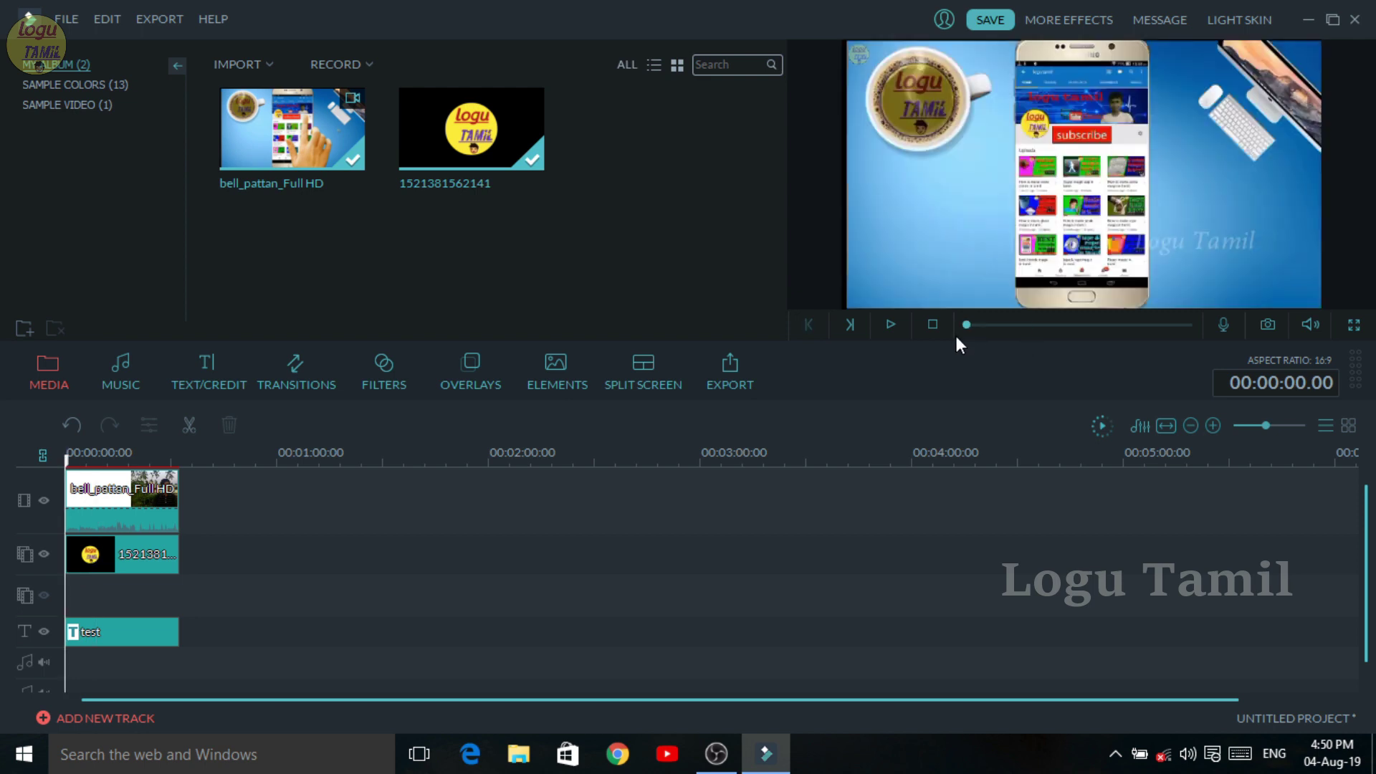
left_click(980, 324)
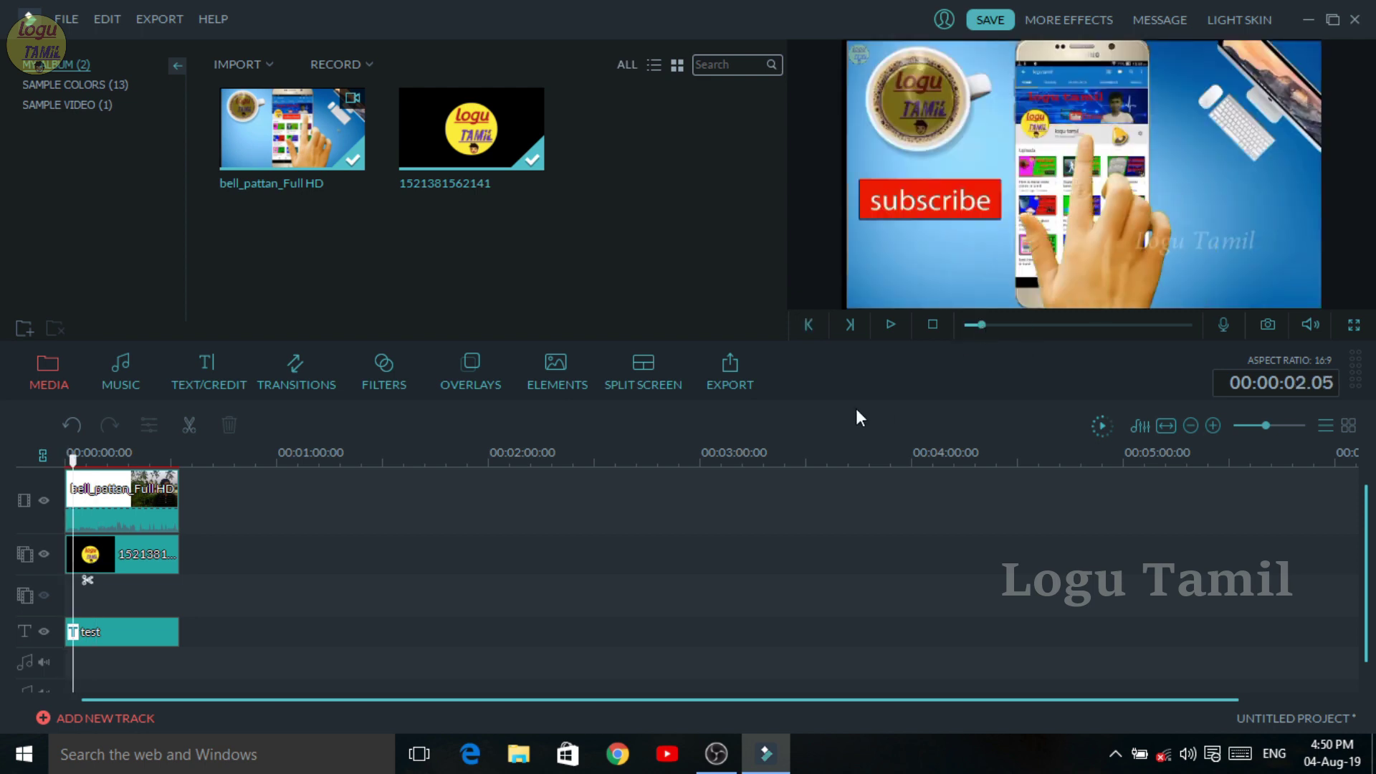